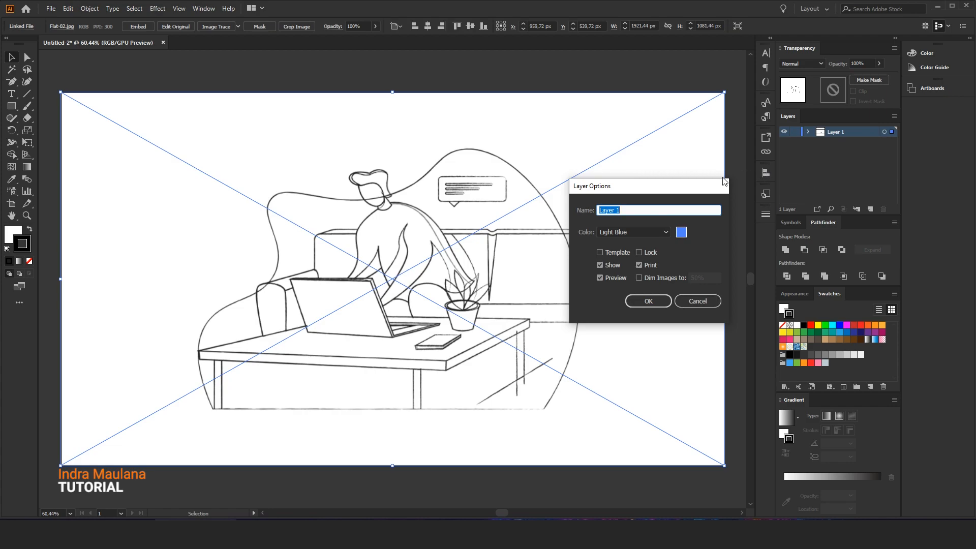
# Step: Turn Layer 1 with the sketch into a template layer with images dimmed to 50%
pyautogui.moveTo(651, 194); pyautogui.dragTo(694, 236)
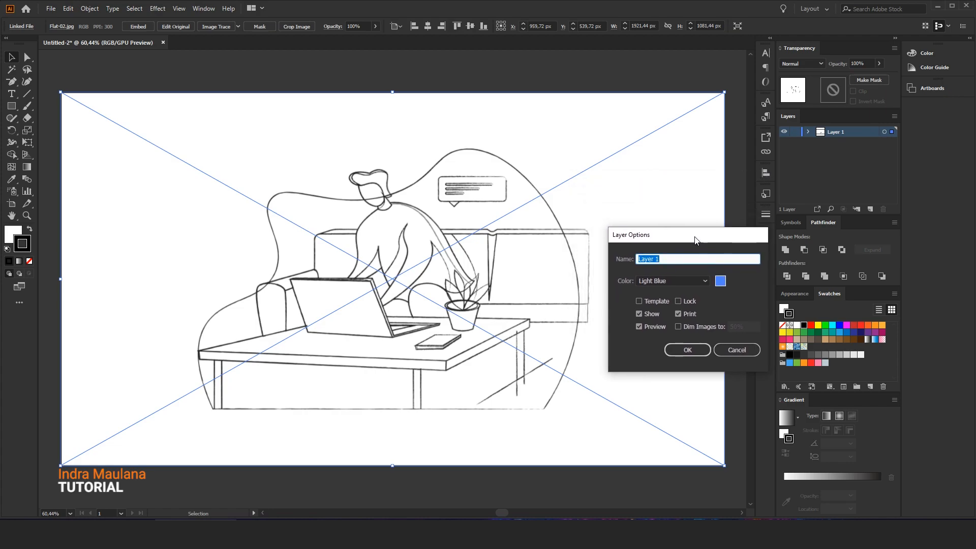
pyautogui.click(646, 301)
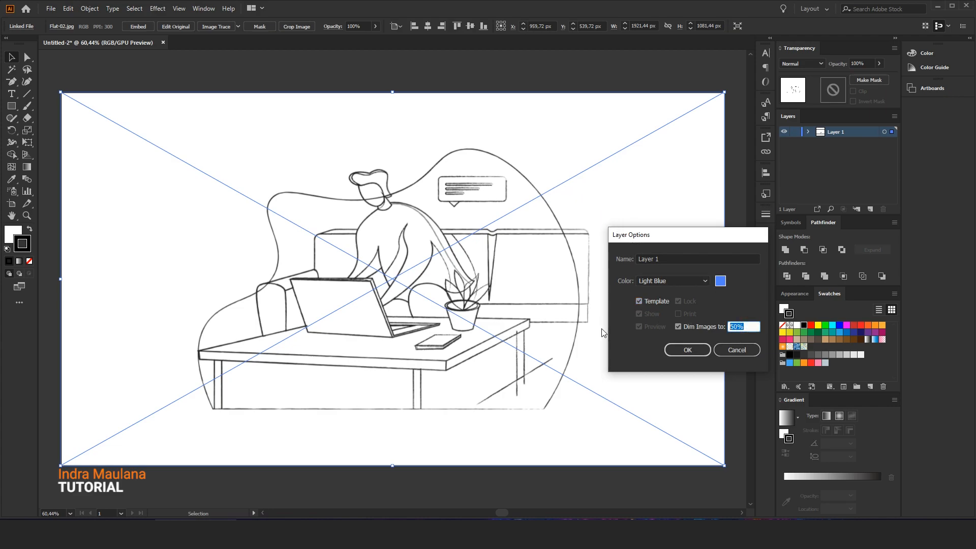
pyautogui.click(684, 350)
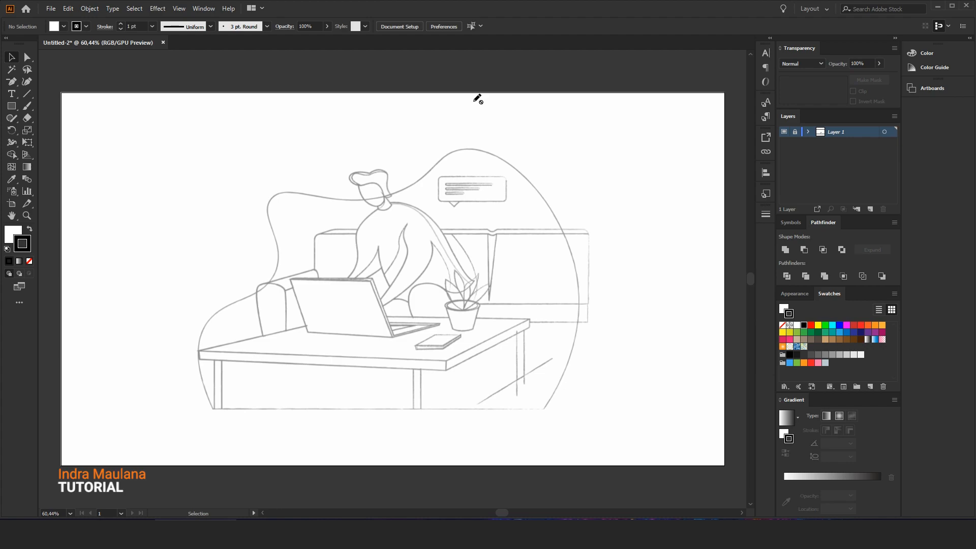
# Step: Unlock the sketch layer and enlarge the artboard to a height of 3000 px with its proportions constrained
pyautogui.scroll(-2, 546, 273)
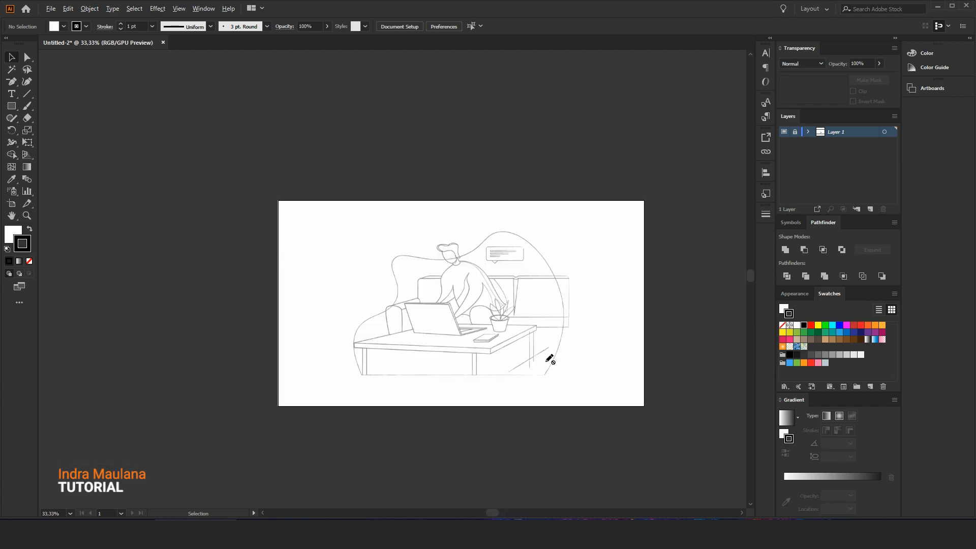
pyautogui.scroll(-2, 550, 358)
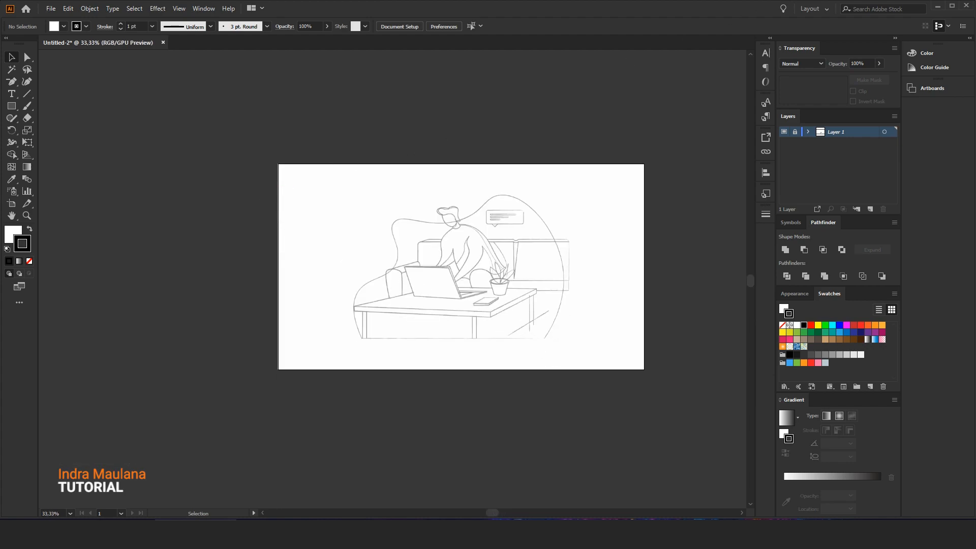
pyautogui.hotkey('ctrl', '0')
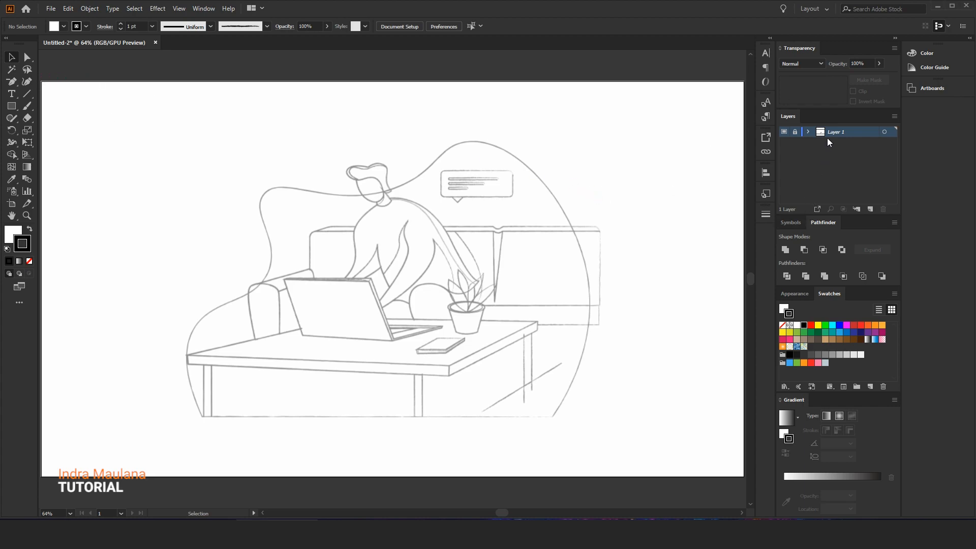
pyautogui.click(794, 132)
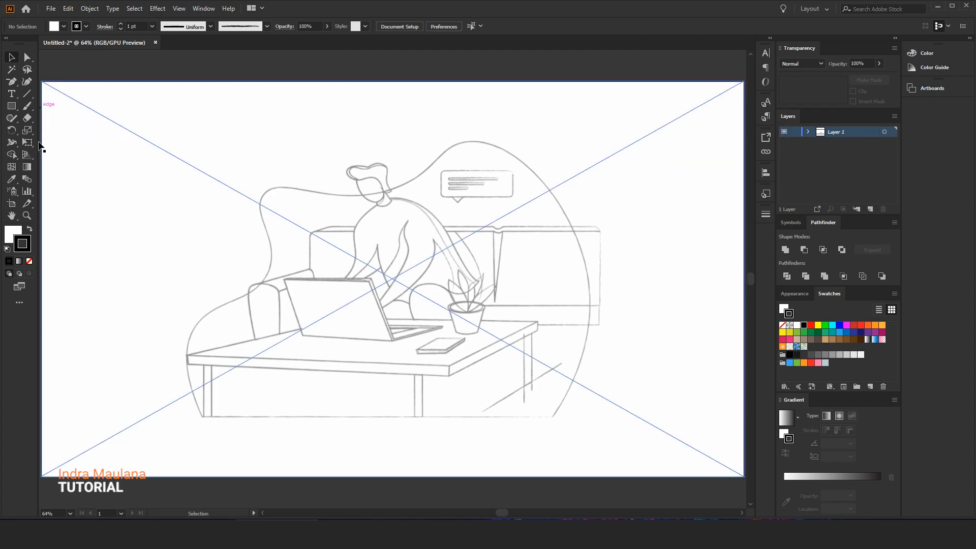
pyautogui.click(11, 204)
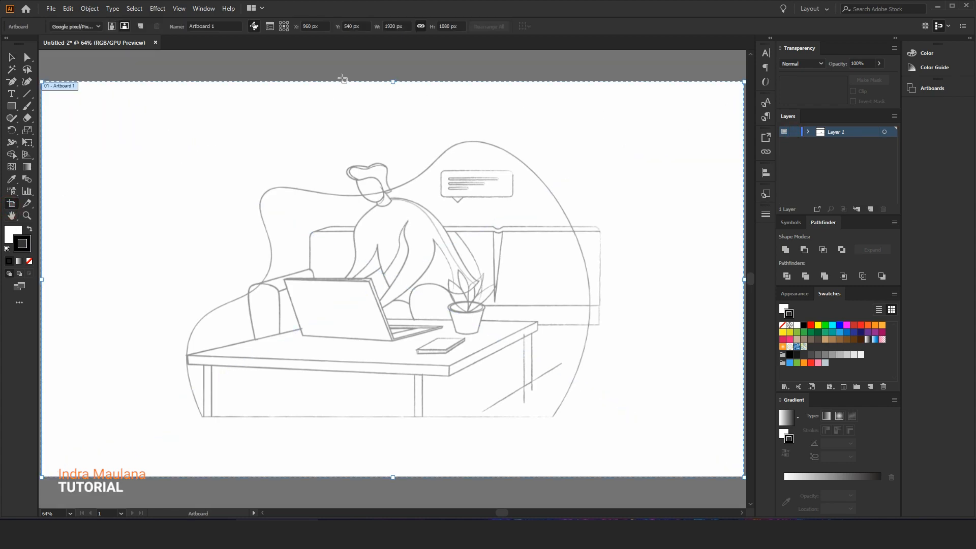
pyautogui.click(420, 29)
pyautogui.write('3000')
pyautogui.press('Return')
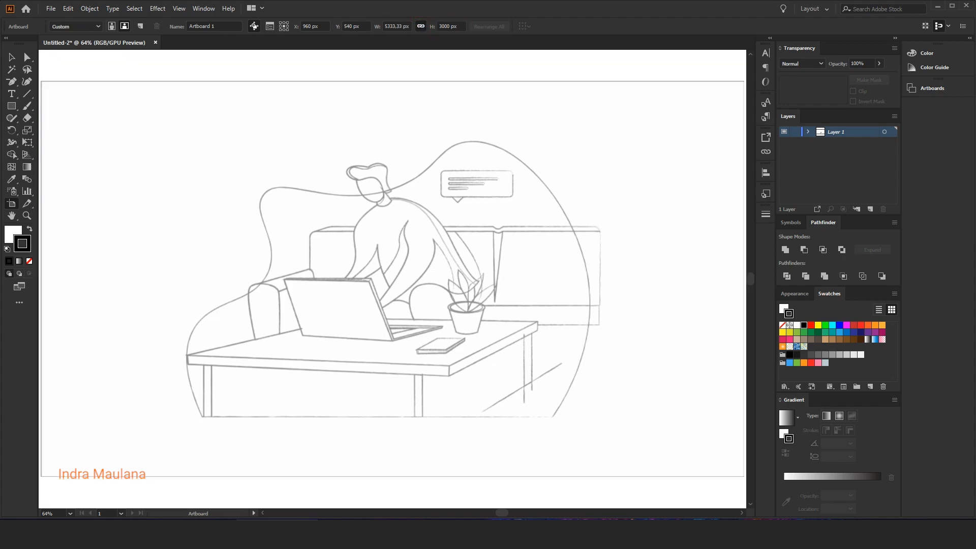
pyautogui.click(11, 57)
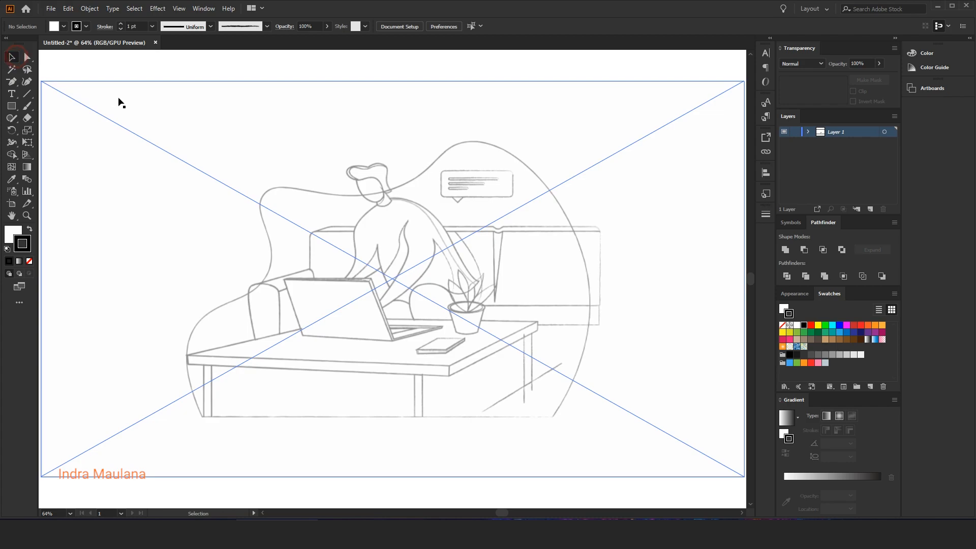
# Step: Move and scale the sketch image to cover the enlarged artboard, about 5334 by 3002 px
pyautogui.hotkey('ctrl', '0')
pyautogui.scroll(-1, 276, 192)
pyautogui.moveTo(213, 174); pyautogui.dragTo(474, 340)
pyautogui.moveTo(451, 203); pyautogui.dragTo(613, 111)
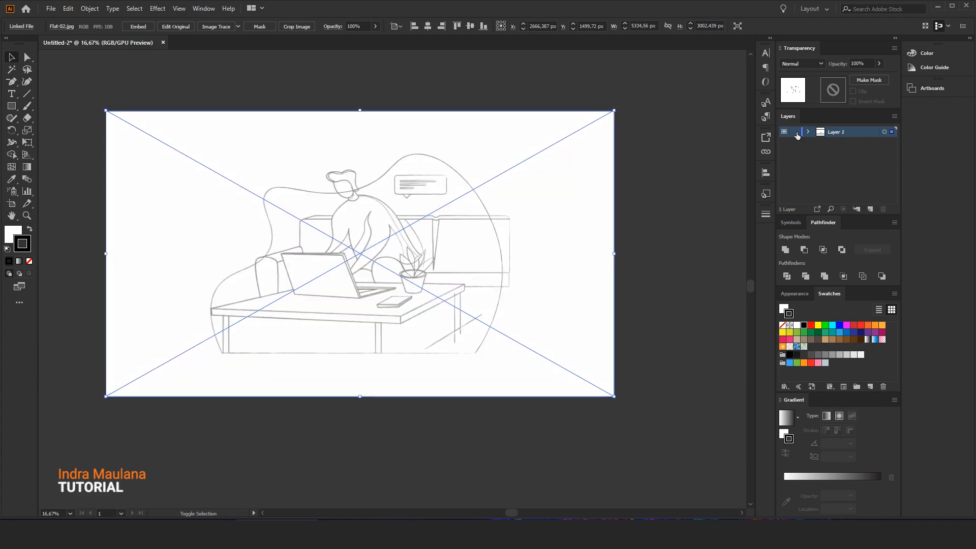
# Step: Lock the sketch layer, add a new layer above it, rename the sketch layer Skecth and make Layer 2 active
pyautogui.click(795, 132)
pyautogui.click(868, 208)
pyautogui.click(835, 144)
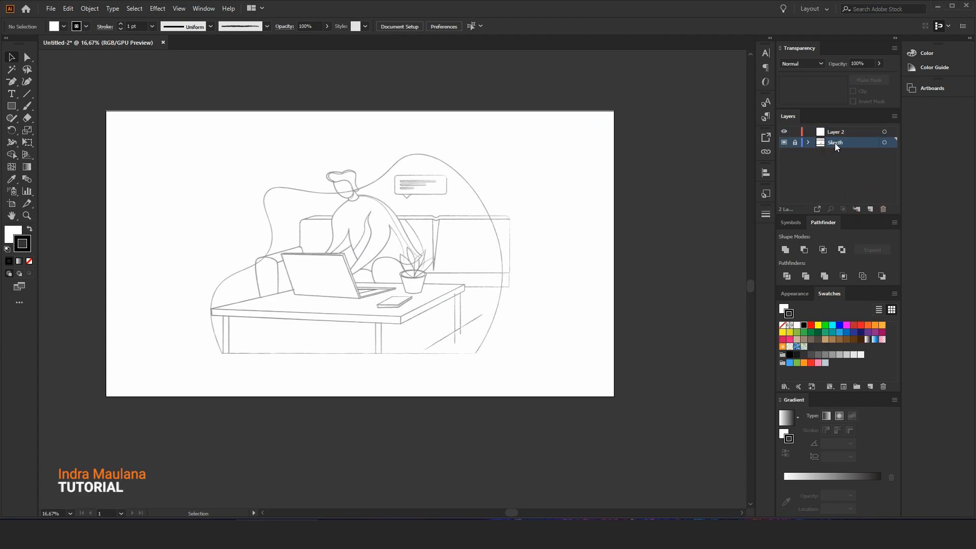
pyautogui.click(859, 132)
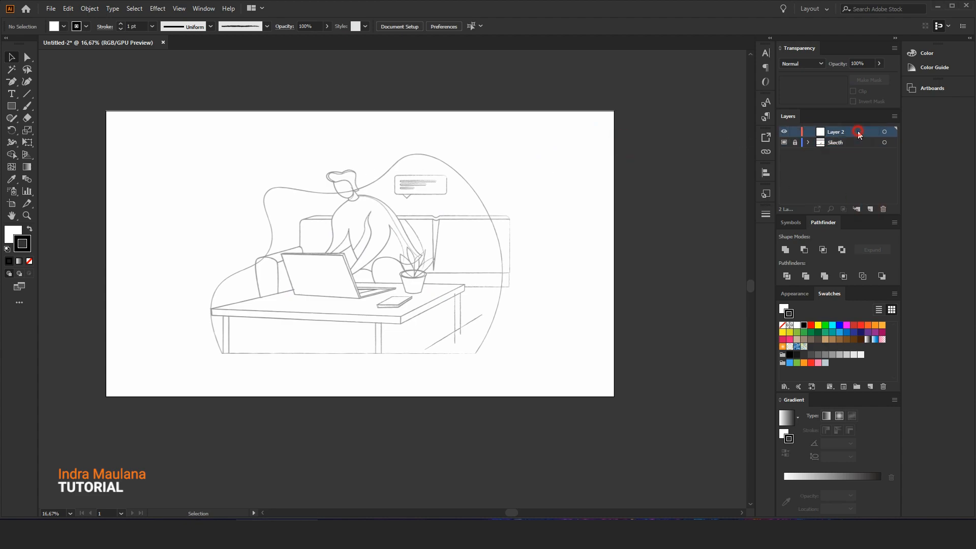
# Step: Trace the tabletop's rear edge with the Pen tool from the far-left corner to the laptop, ending the path there
pyautogui.scroll(3, 590, 222)
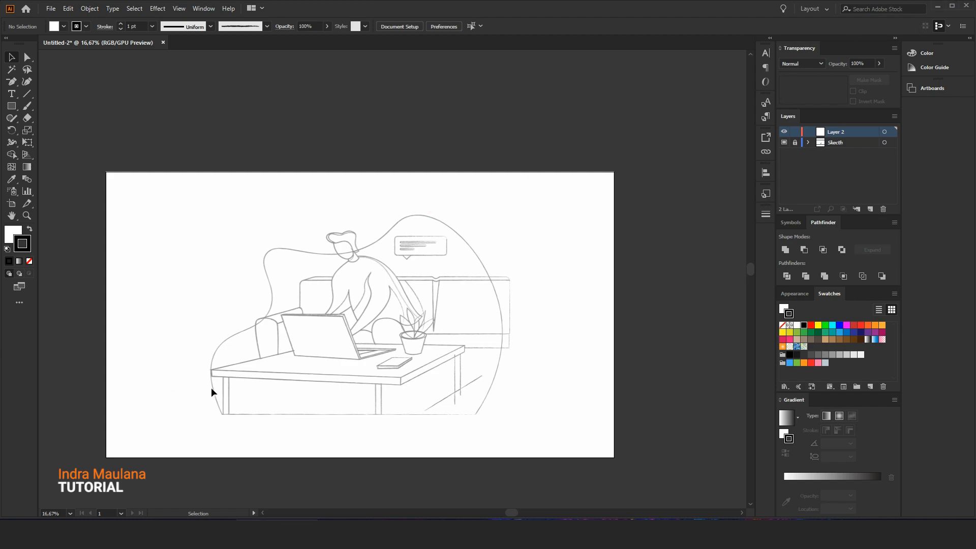
pyautogui.scroll(2, 206, 388)
pyautogui.moveTo(228, 374)
pyautogui.mouseDown()
pyautogui.moveTo(239, 349)
pyautogui.moveTo(213, 326)
pyautogui.moveTo(211, 349)
pyautogui.mouseUp()
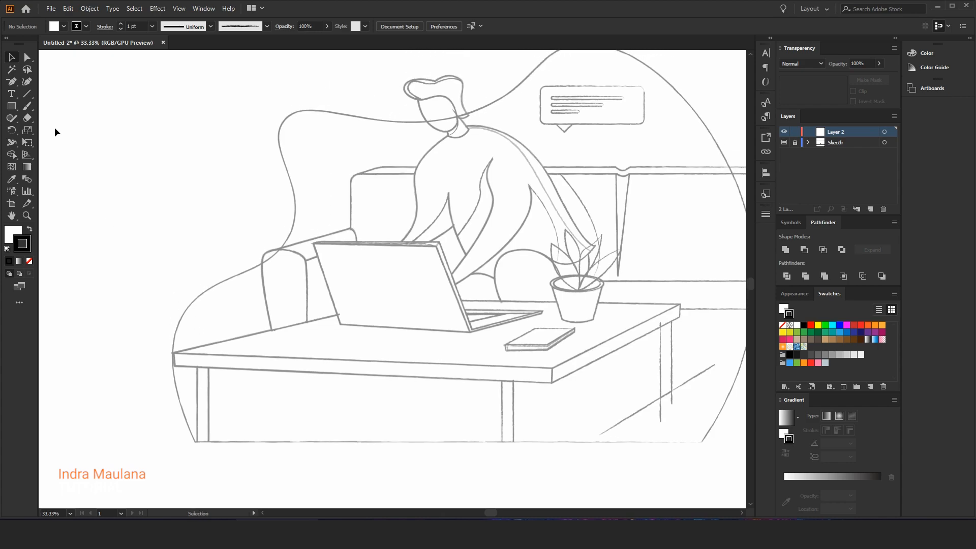
pyautogui.moveTo(12, 88); pyautogui.dragTo(41, 81)
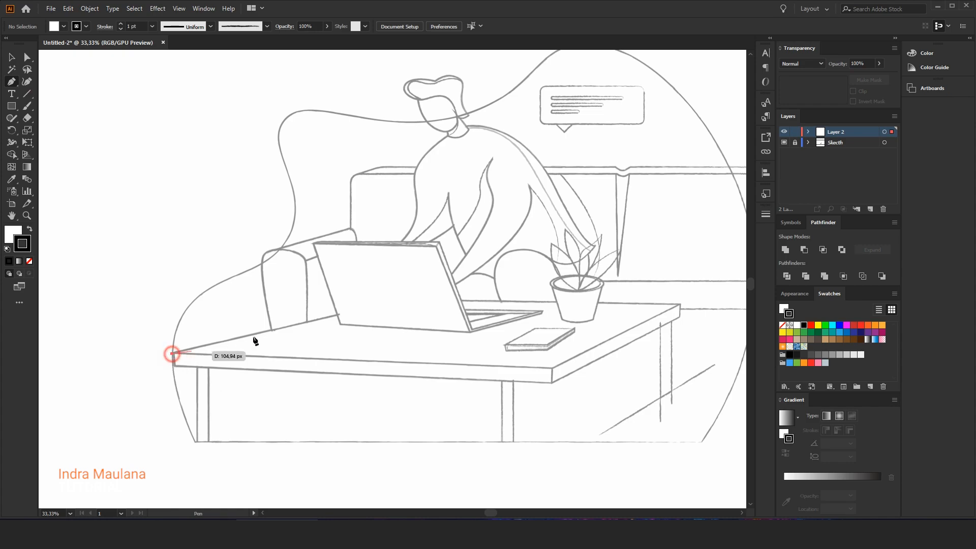
pyautogui.scroll(2, 311, 312)
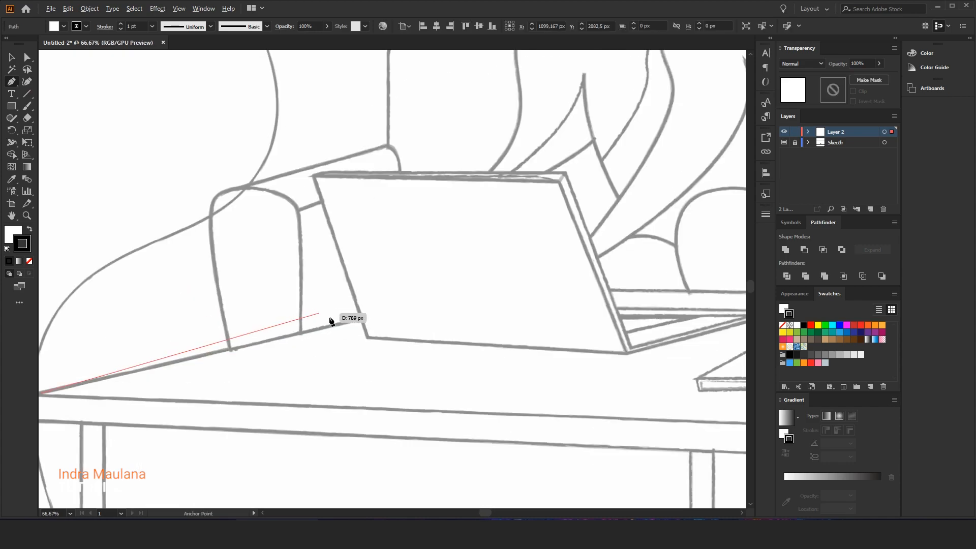
pyautogui.click(366, 318)
pyautogui.scroll(-1, 376, 320)
pyautogui.keyDown('ctrl'); pyautogui.click(247, 304); pyautogui.keyUp('ctrl')
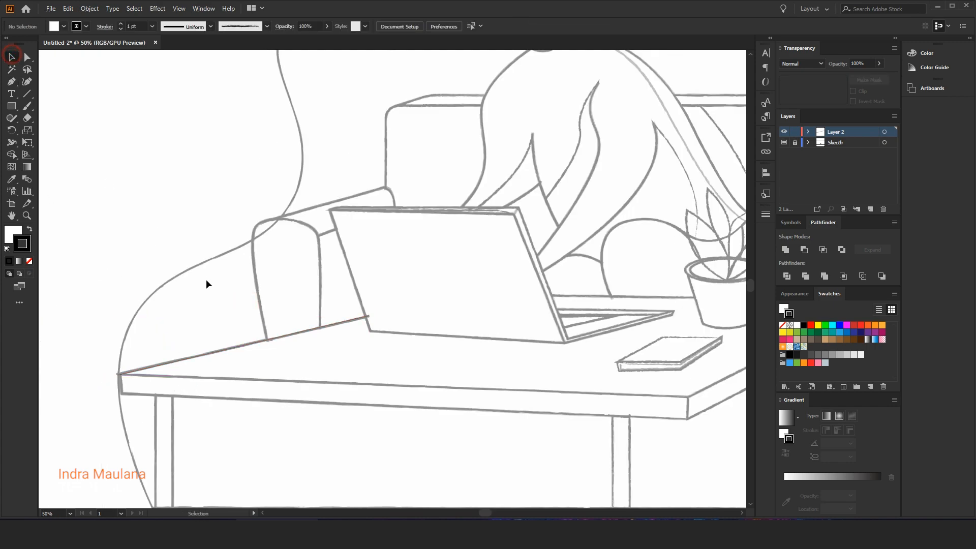
# Step: Set the stroke weight of the traced table edge to 5 pt and deselect it
pyautogui.click(232, 346)
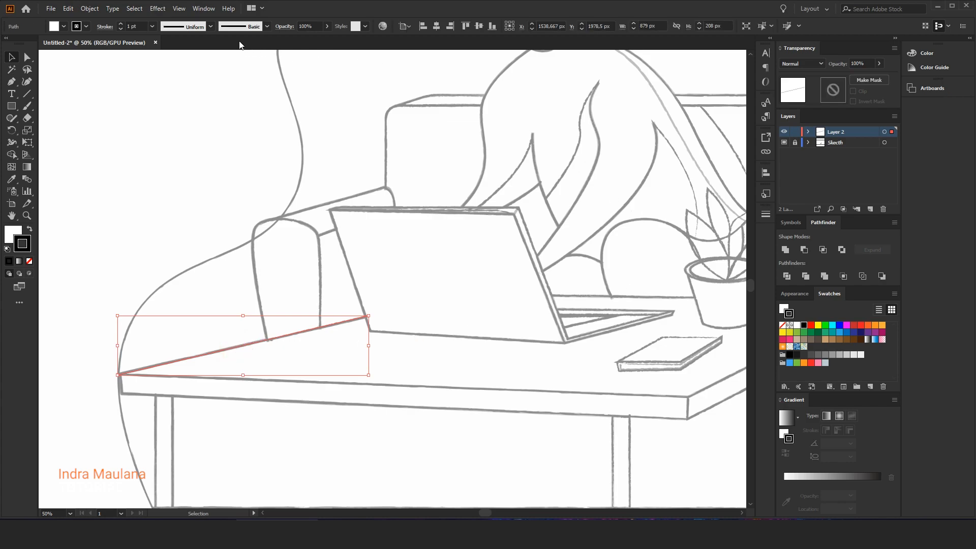
pyautogui.click(152, 26)
pyautogui.click(164, 127)
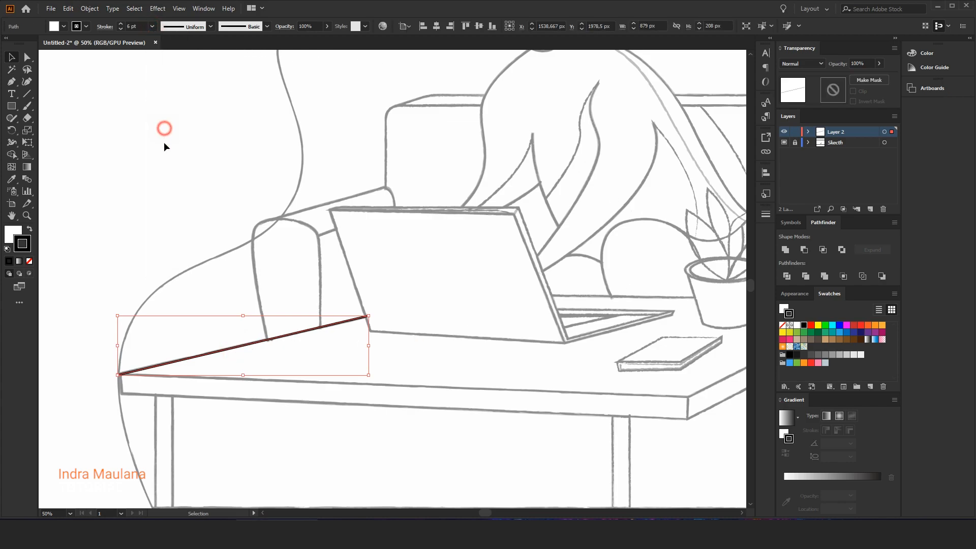
pyautogui.click(152, 26)
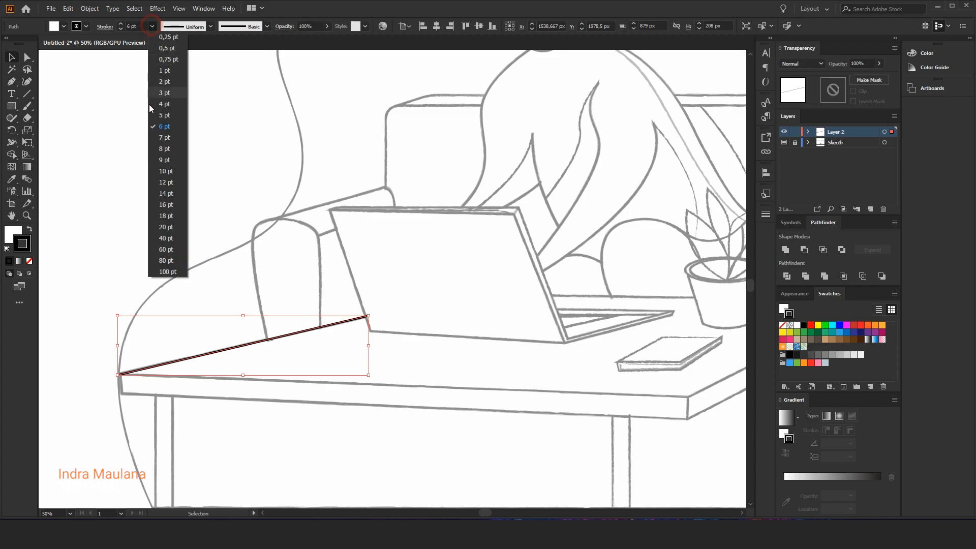
pyautogui.click(162, 115)
pyautogui.click(145, 151)
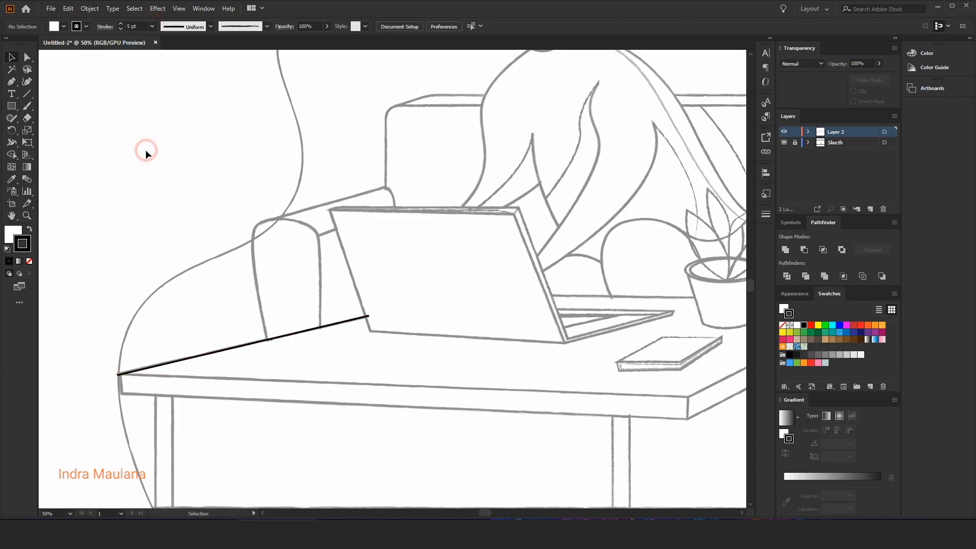
# Step: Continue the path with the Pen tool down the short edge at the tabletop's left corner and set its fill to none
pyautogui.scroll(-2, 123, 138)
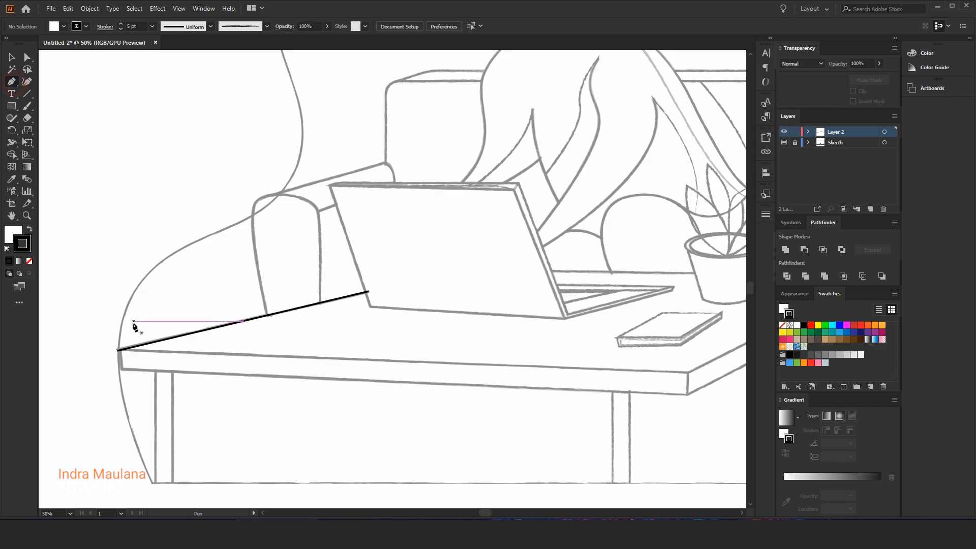
pyautogui.moveTo(118, 350); pyautogui.dragTo(119, 373)
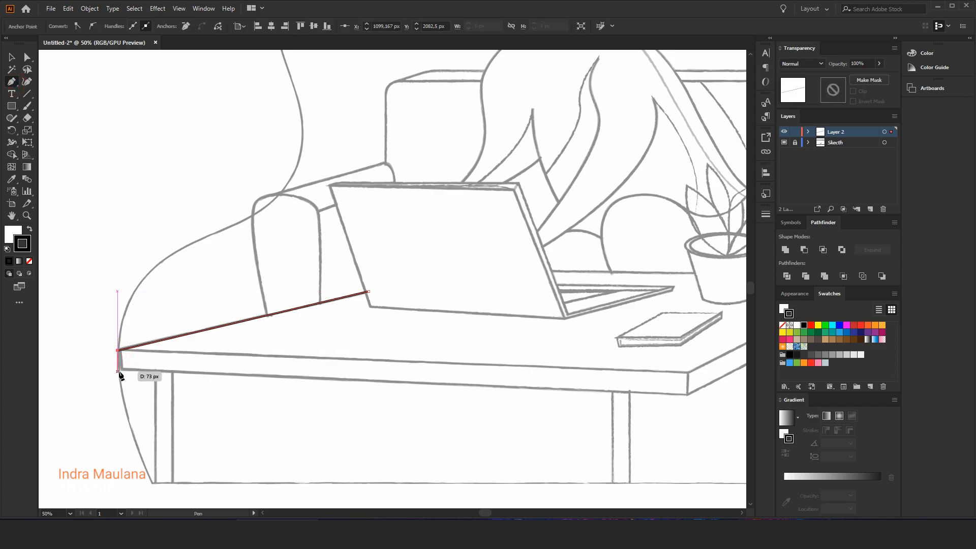
pyautogui.click(121, 369)
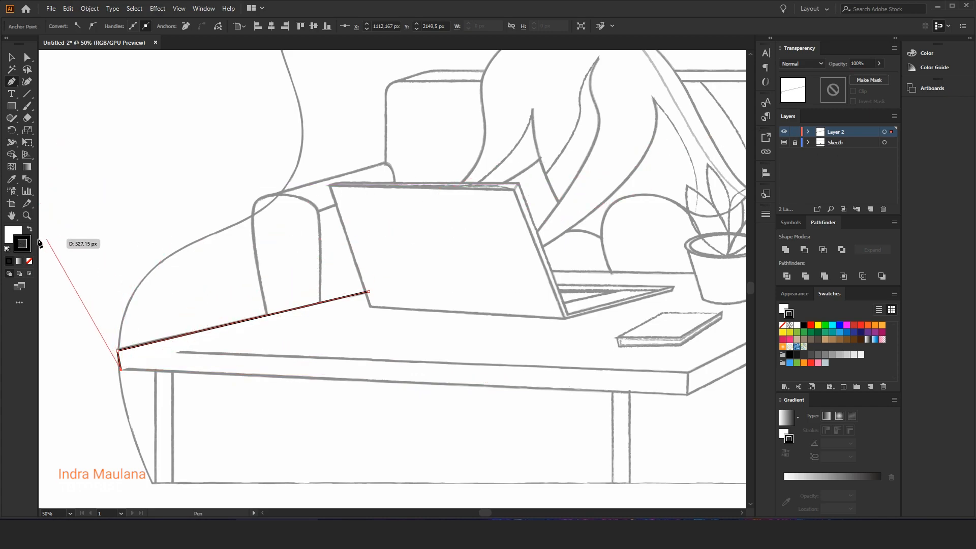
pyautogui.click(11, 234)
pyautogui.click(27, 261)
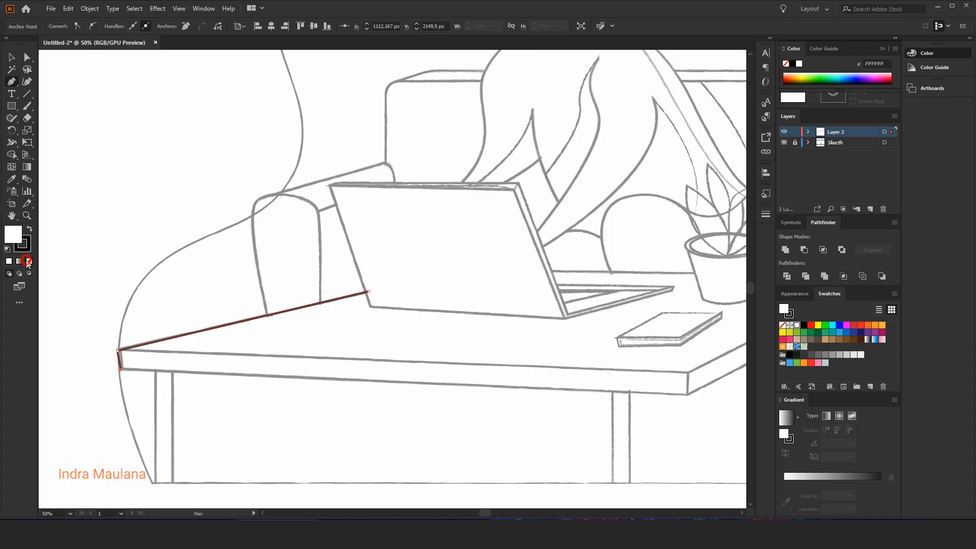
# Step: Continue the outline along the tabletop's lower edges, up its right corner and back to the laptop, and deselect the path
pyautogui.hscroll(3, 623, 388)
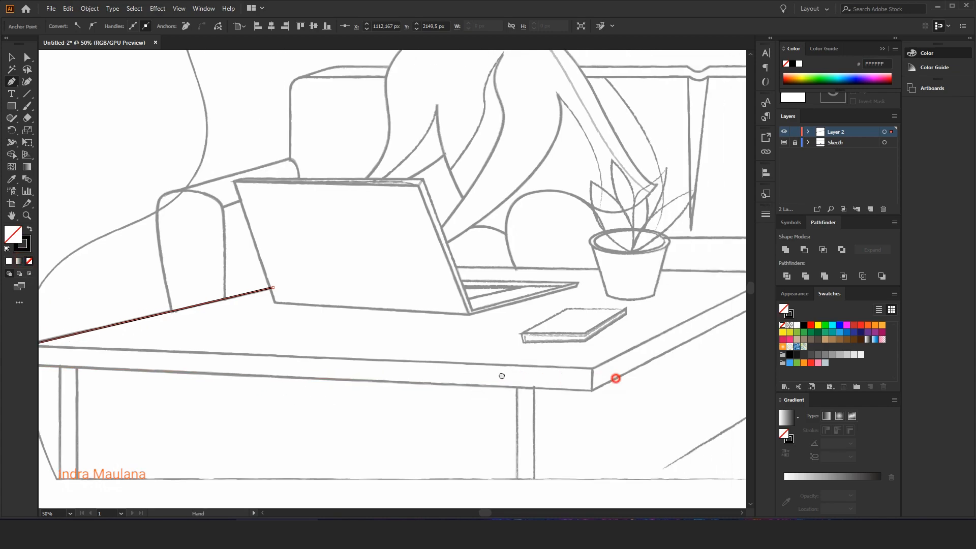
pyautogui.click(554, 389)
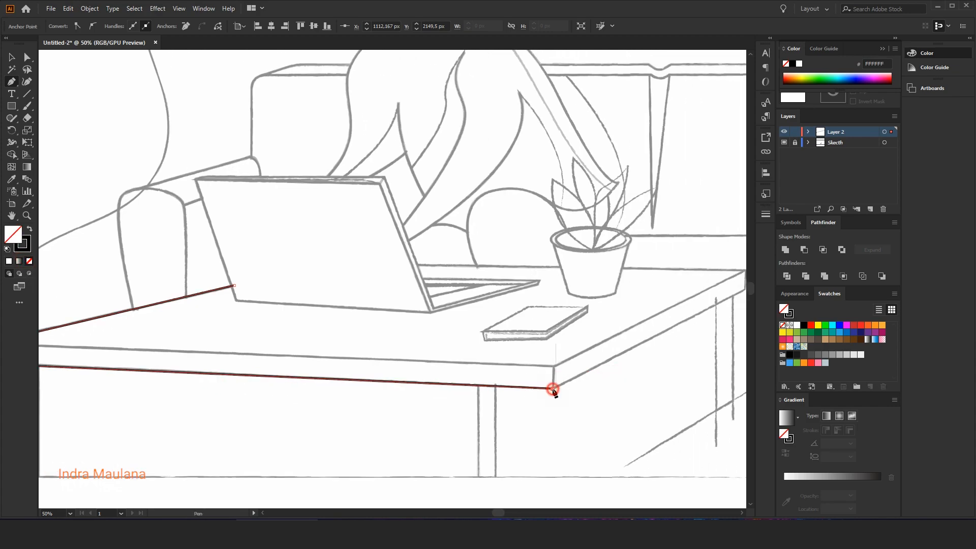
pyautogui.moveTo(589, 373); pyautogui.dragTo(465, 380)
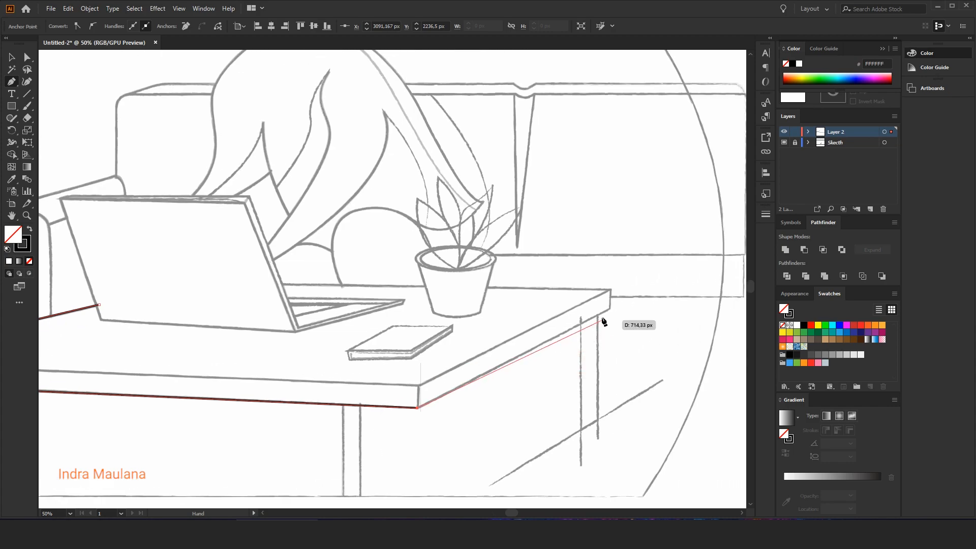
pyautogui.moveTo(611, 309); pyautogui.dragTo(611, 294)
pyautogui.click(610, 289)
pyautogui.moveTo(447, 279); pyautogui.dragTo(534, 304)
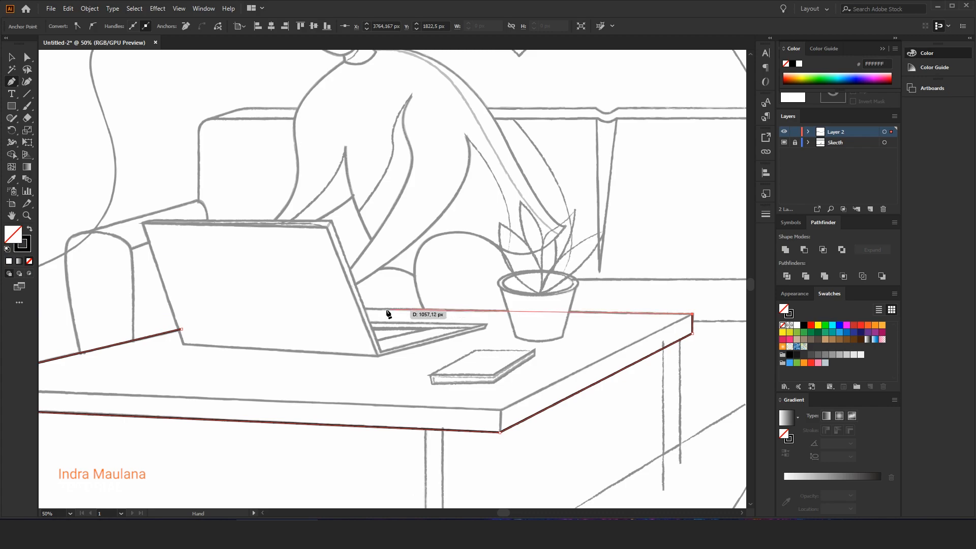
pyautogui.click(365, 309)
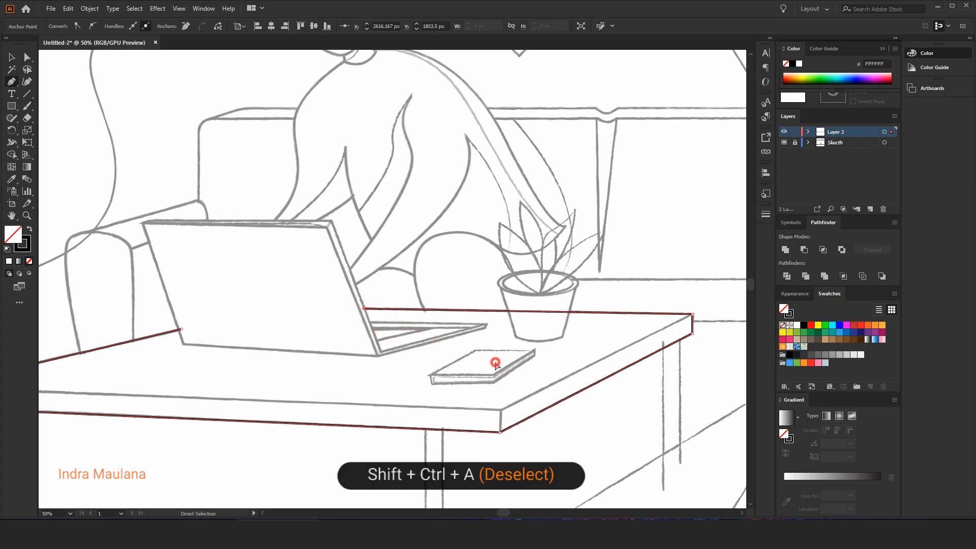
pyautogui.hotkey('ctrl', 'shift', 'a')
# Step: Trace the tabletop's upper front edges with the Pen tool from the far-right corner through the front corner to the left corner, and deselect the path
pyautogui.scroll(4, 698, 315)
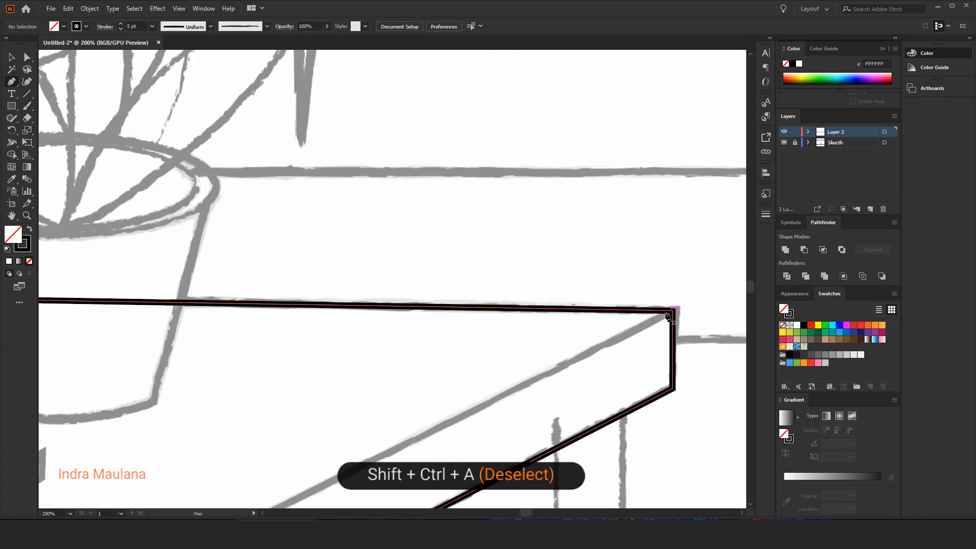
pyautogui.click(673, 311)
pyautogui.click(672, 311)
pyautogui.scroll(-3, 632, 332)
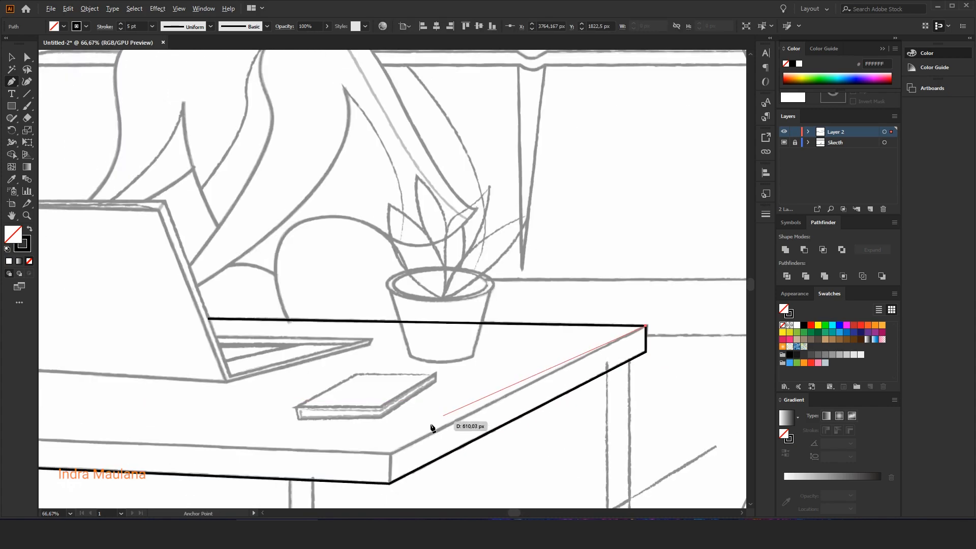
pyautogui.click(390, 456)
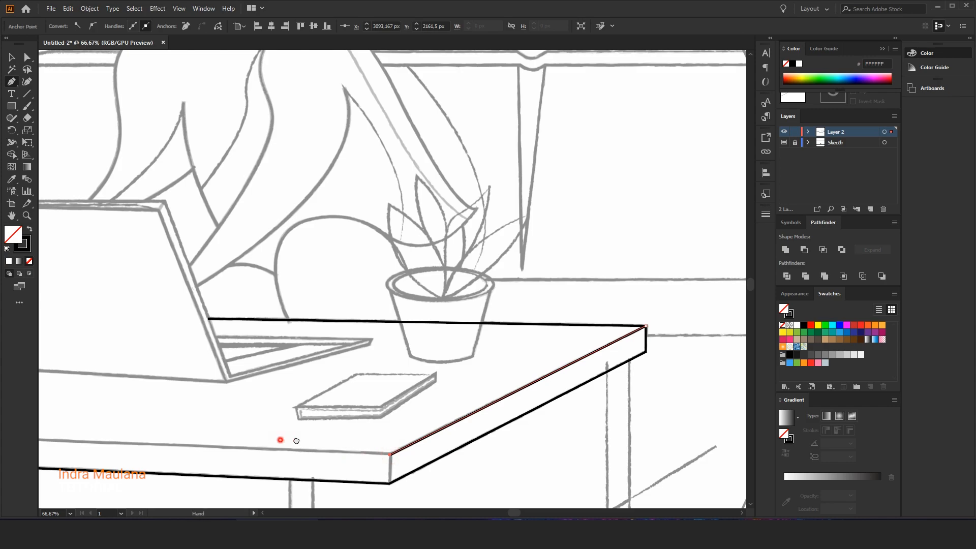
pyautogui.moveTo(280, 439); pyautogui.dragTo(660, 431)
pyautogui.moveTo(283, 405); pyautogui.dragTo(475, 427)
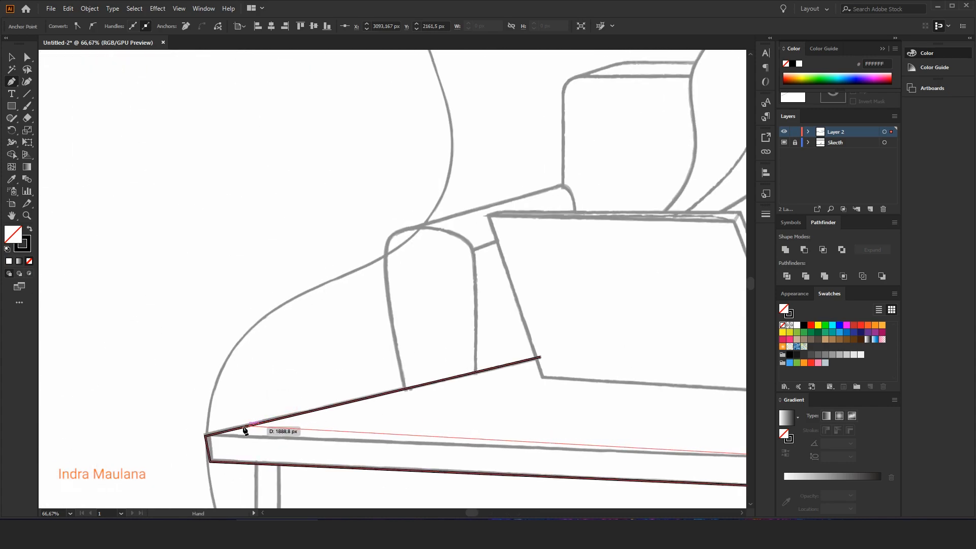
pyautogui.click(205, 436)
pyautogui.scroll(-2, 152, 381)
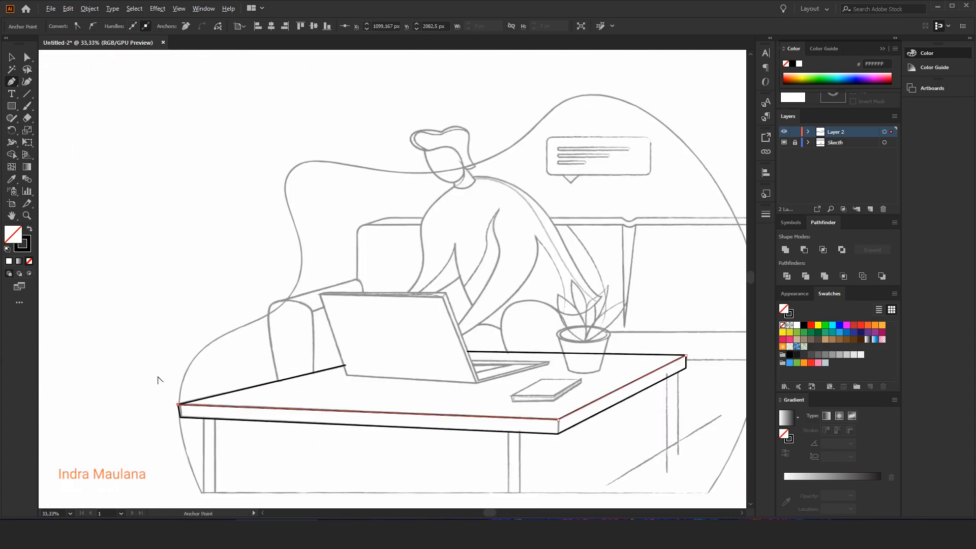
pyautogui.hotkey('ctrl', 'shift', 'a')
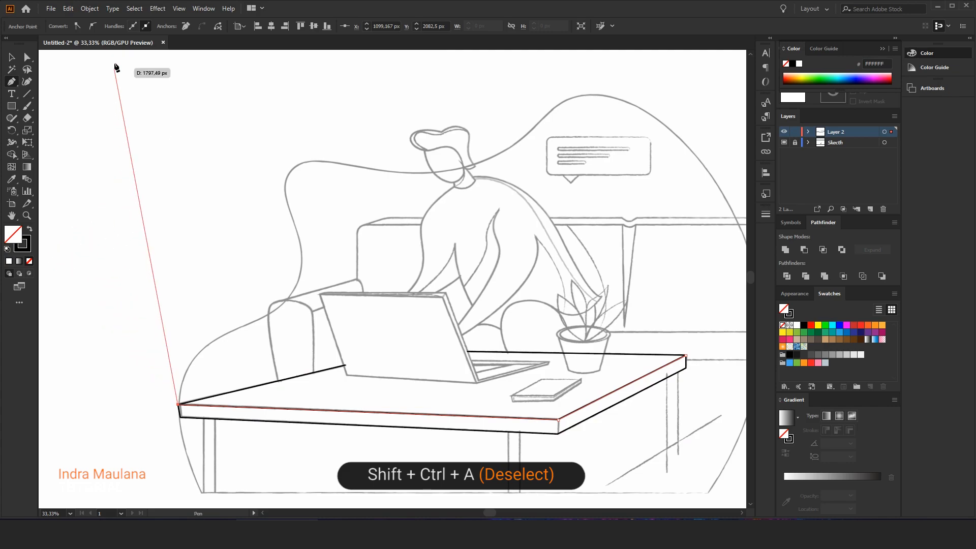
pyautogui.click(140, 11)
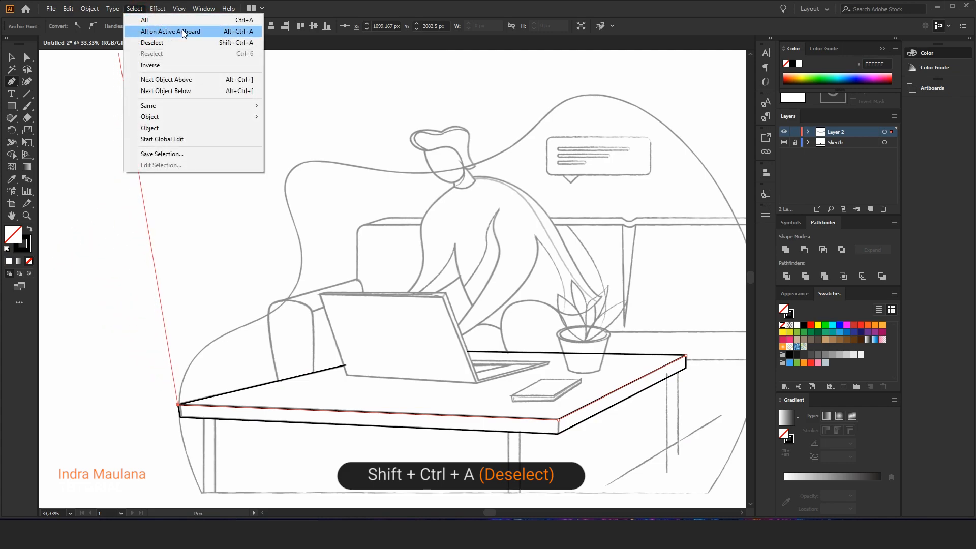
pyautogui.click(159, 44)
# Step: Trace the short vertical edge at the tabletop's front corner, joining its upper and lower edges, and deselect it
pyautogui.moveTo(308, 383); pyautogui.dragTo(256, 312)
pyautogui.scroll(3, 491, 400)
pyautogui.click(523, 313)
pyautogui.click(524, 356)
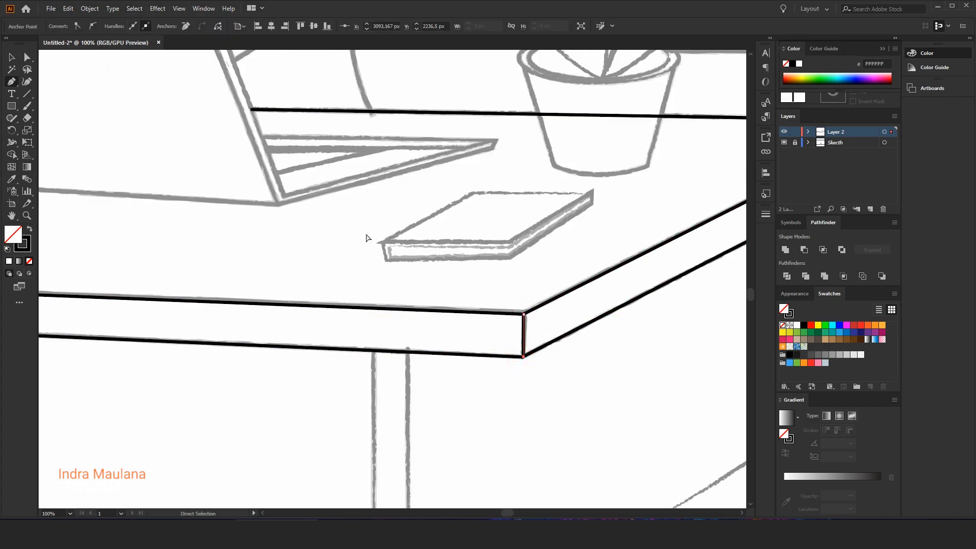
pyautogui.click(134, 9)
pyautogui.click(162, 44)
# Step: Trace the two vertical sides of the table's rear right leg as separate paths ending under the tabletop
pyautogui.scroll(-1, 488, 305)
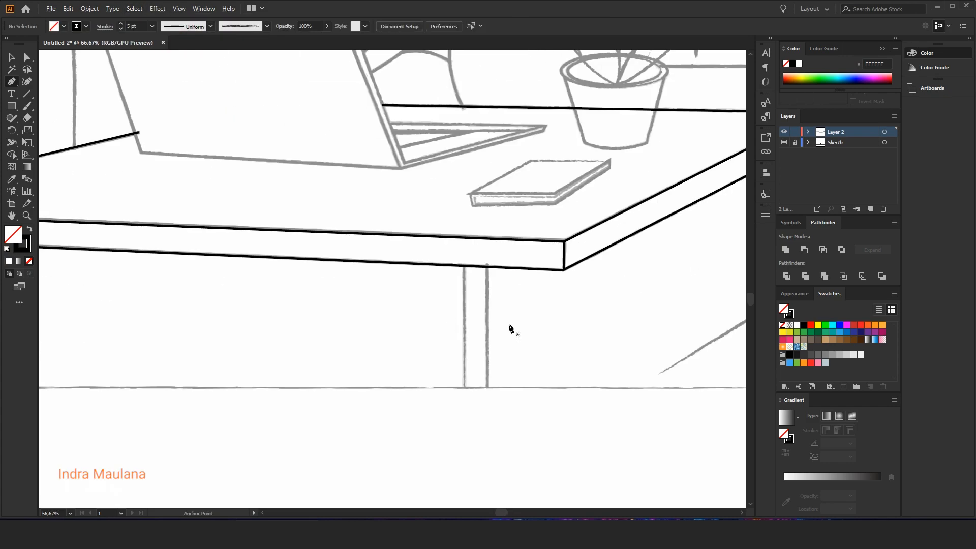
pyautogui.hscroll(6, 478, 329)
pyautogui.scroll(1, 372, 362)
pyautogui.click(471, 388)
pyautogui.click(472, 191)
pyautogui.keyDown('ctrl'); pyautogui.click(517, 354); pyautogui.keyUp('ctrl')
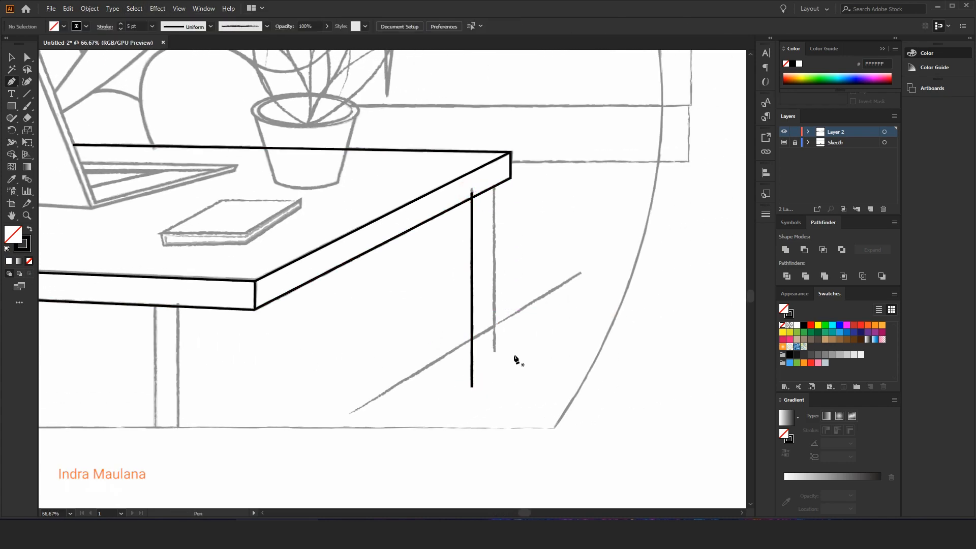
pyautogui.click(495, 351)
pyautogui.click(495, 183)
pyautogui.keyDown('ctrl'); pyautogui.click(586, 264); pyautogui.keyUp('ctrl')
# Step: Trace the two vertical sides of the table's front leg as separate paths from the floor line to the tabletop
pyautogui.scroll(-1, 586, 265)
pyautogui.moveTo(289, 327); pyautogui.dragTo(405, 298)
pyautogui.click(376, 358)
pyautogui.click(377, 266)
pyautogui.keyDown('ctrl'); pyautogui.click(423, 287); pyautogui.keyUp('ctrl')
pyautogui.click(394, 358)
pyautogui.click(395, 266)
pyautogui.keyDown('ctrl'); pyautogui.click(401, 272); pyautogui.keyUp('ctrl')
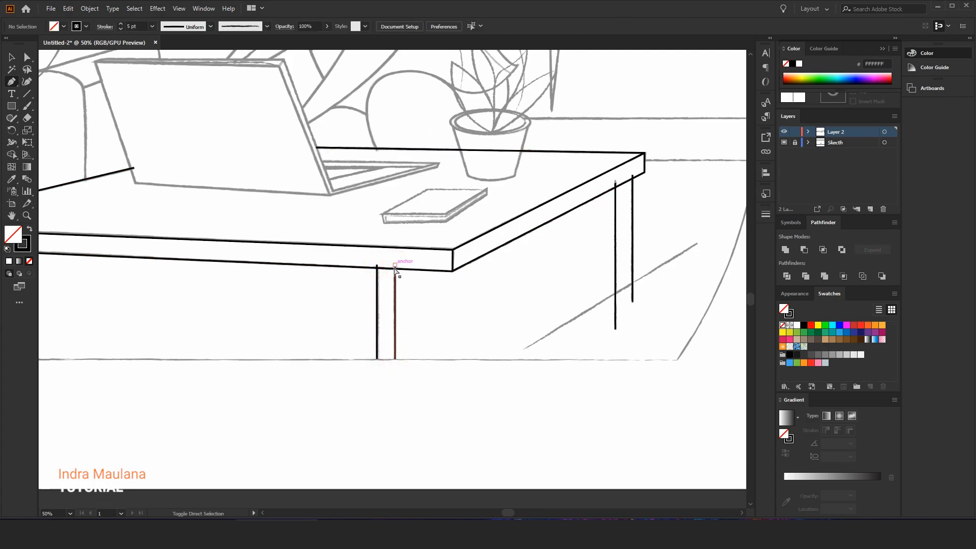
# Step: Trace the two vertical sides of the table's left leg as separate paths from the floor line to the tabletop
pyautogui.moveTo(224, 309); pyautogui.dragTo(504, 317)
pyautogui.click(199, 366)
pyautogui.click(200, 253)
pyautogui.keyDown('ctrl'); pyautogui.click(224, 300); pyautogui.keyUp('ctrl')
pyautogui.click(218, 366)
pyautogui.click(219, 255)
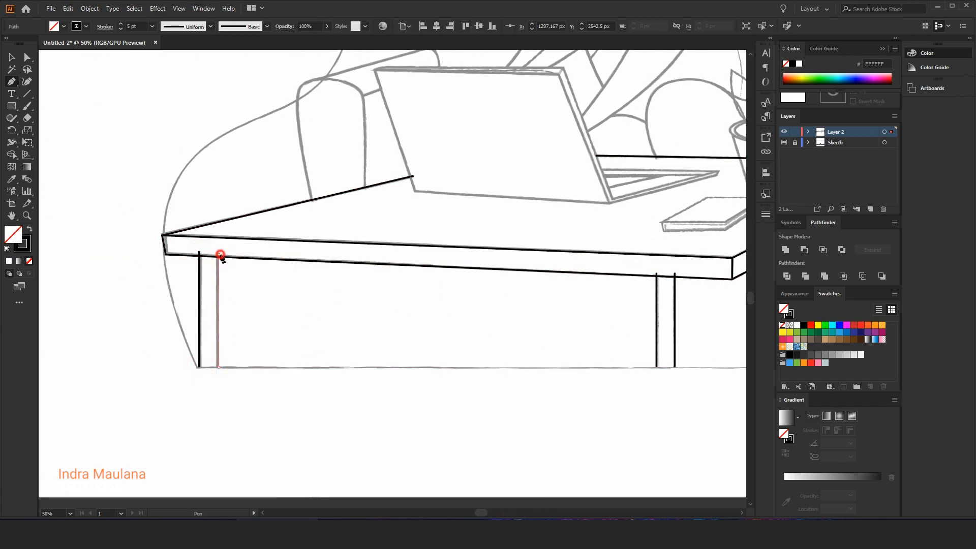
pyautogui.keyDown('ctrl'); pyautogui.click(234, 277); pyautogui.keyUp('ctrl')
# Step: Trace the laptop lid's back face as a closed four-sided outline and deselect it
pyautogui.scroll(-2, 313, 324)
pyautogui.moveTo(314, 324); pyautogui.dragTo(276, 347)
pyautogui.scroll(1, 297, 258)
pyautogui.click(263, 235)
pyautogui.click(449, 235)
pyautogui.scroll(1, 498, 367)
pyautogui.click(498, 367)
pyautogui.click(236, 354)
pyautogui.moveTo(491, 388); pyautogui.dragTo(460, 397)
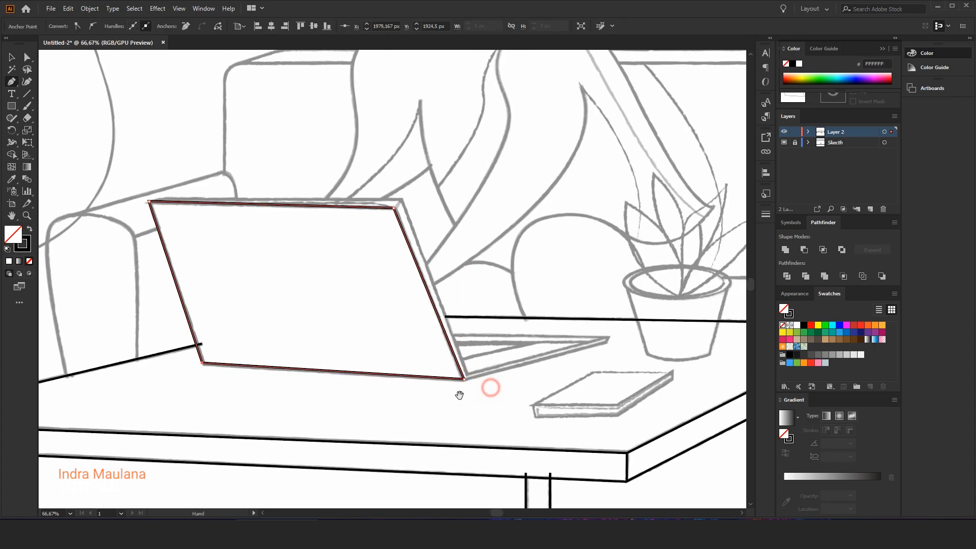
pyautogui.moveTo(268, 259); pyautogui.dragTo(335, 307)
pyautogui.keyDown('ctrl'); pyautogui.click(218, 227); pyautogui.keyUp('ctrl')
# Step: Trace the lid's thickness along its upper and side edges and continue around the keyboard base's front edge back to the hinge corner, then deselect
pyautogui.scroll(1, 218, 240)
pyautogui.click(214, 256)
pyautogui.click(231, 249)
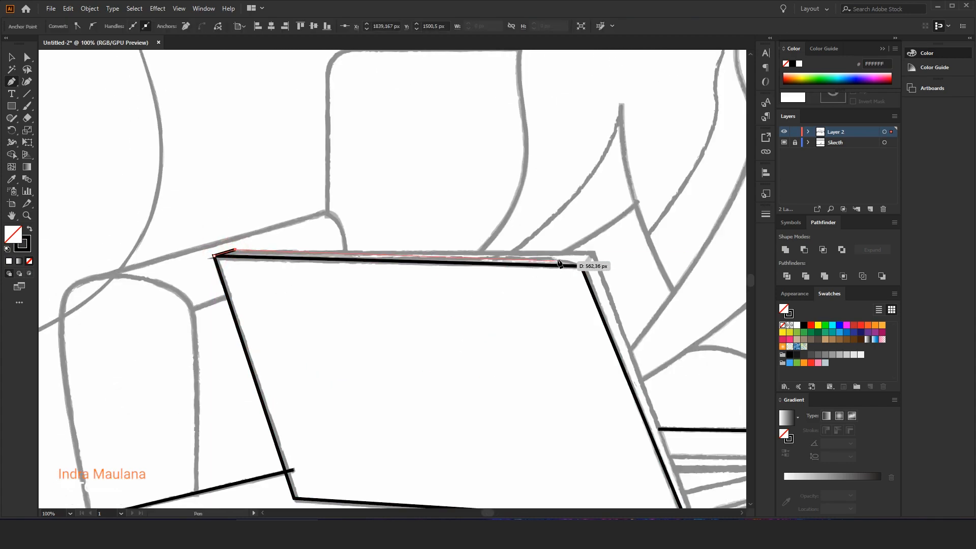
pyautogui.click(594, 252)
pyautogui.moveTo(618, 342); pyautogui.dragTo(309, 167)
pyautogui.click(388, 337)
pyautogui.click(594, 283)
pyautogui.click(379, 350)
pyautogui.keyDown('ctrl'); pyautogui.click(386, 380); pyautogui.keyUp('ctrl')
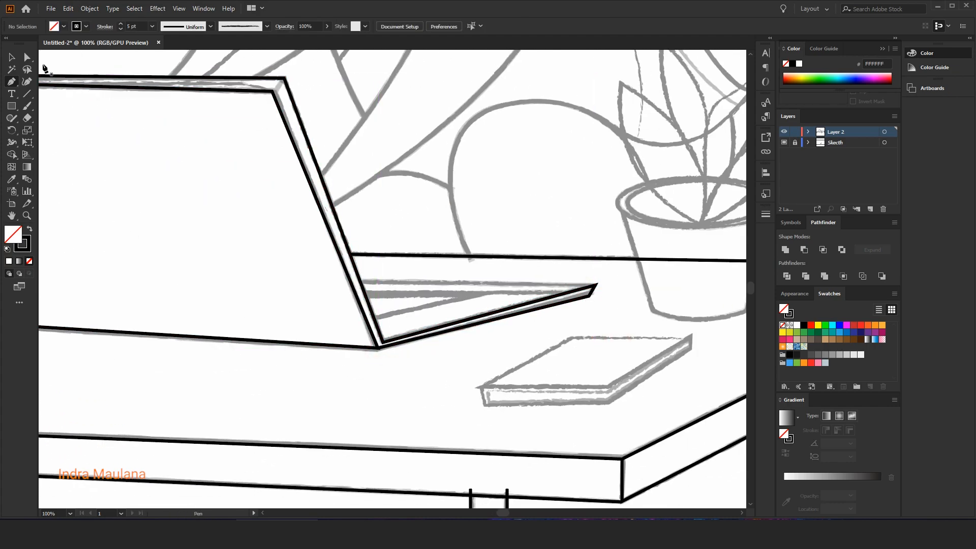
# Step: Move the anchor point where the keyboard base meets the lid slightly upward with Direct Selection, and deselect the path
pyautogui.click(28, 58)
pyautogui.scroll(2, 385, 344)
pyautogui.moveTo(381, 341); pyautogui.dragTo(383, 328)
pyautogui.click(414, 390)
pyautogui.scroll(-3, 413, 391)
pyautogui.scroll(-2, 455, 392)
pyautogui.moveTo(300, 351); pyautogui.dragTo(354, 365)
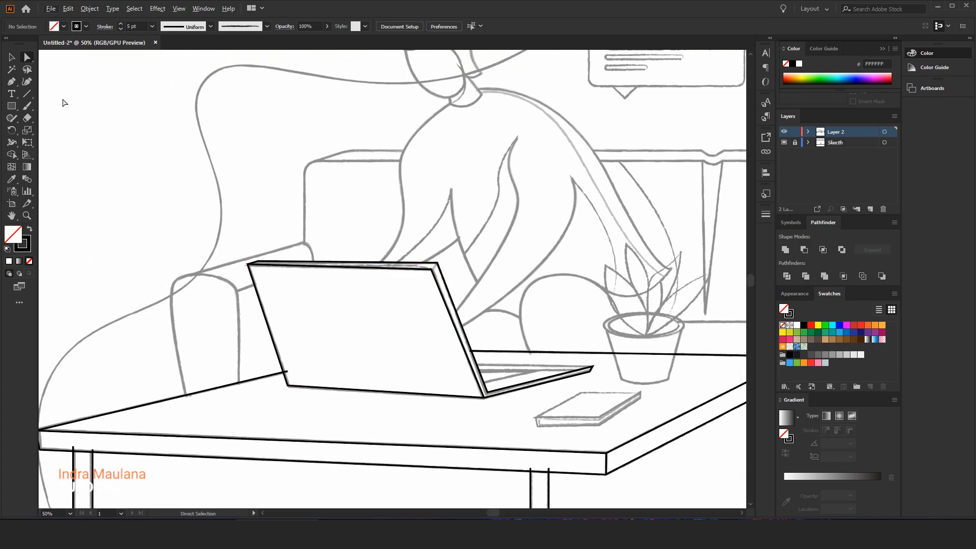
# Step: Switch the artwork display to Outline mode, with the Pen tool ready for tracing
pyautogui.scroll(2, 506, 355)
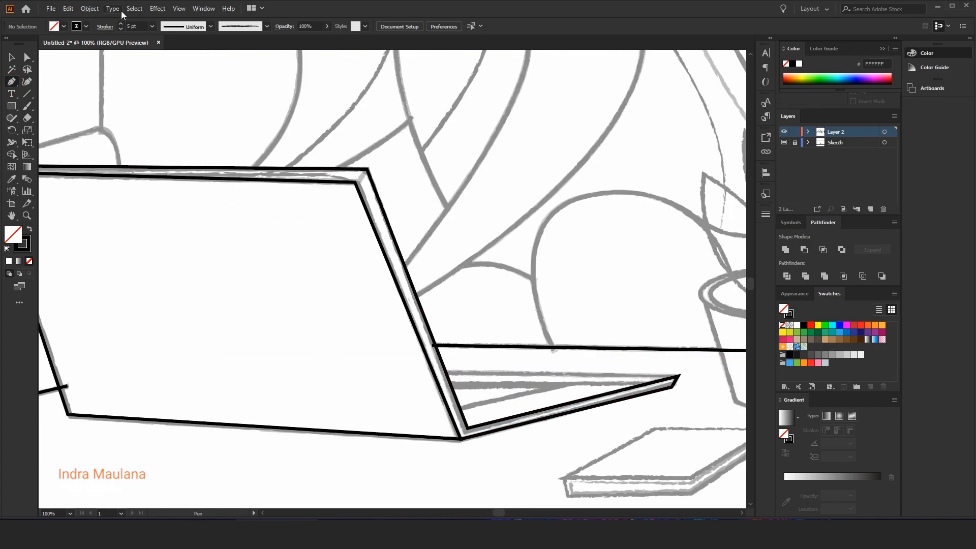
pyautogui.click(179, 9)
pyautogui.click(219, 60)
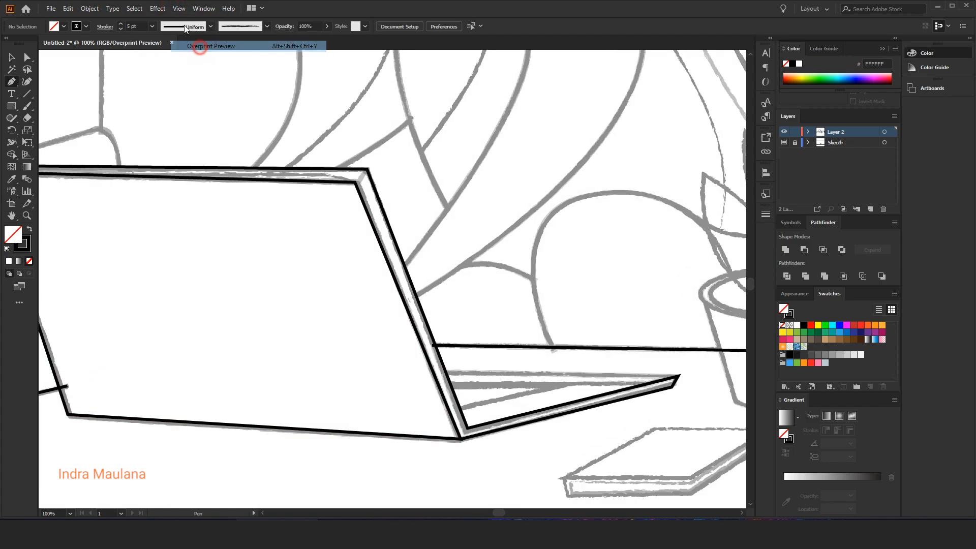
pyautogui.click(179, 9)
pyautogui.click(213, 32)
# Step: Trace the keyboard base's rear edge from the laptop lid to the base's outer corner and deselect it
pyautogui.click(447, 372)
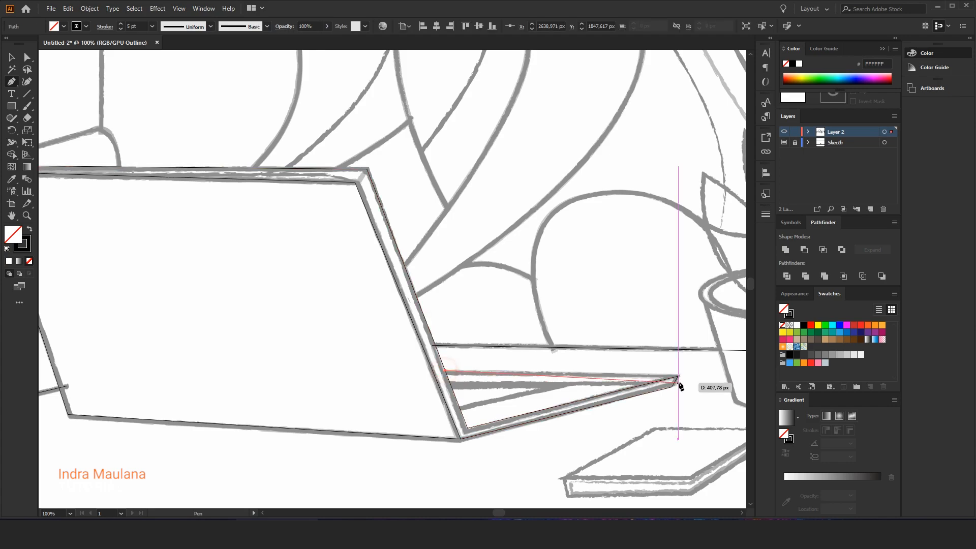
pyautogui.scroll(5, 678, 377)
pyautogui.click(675, 370)
pyautogui.scroll(-7, 665, 375)
pyautogui.hotkey('ctrl', 'shift', 'a')
# Step: Start a Pen path where the outer side of the sofa's front armrest meets the table edge
pyautogui.moveTo(377, 376); pyautogui.dragTo(499, 372)
pyautogui.scroll(2, 355, 383)
pyautogui.click(325, 399)
pyautogui.moveTo(296, 239); pyautogui.dragTo(319, 336)
pyautogui.moveTo(331, 263); pyautogui.dragTo(370, 225)
pyautogui.hotkey('ctrl', 'z')
pyautogui.moveTo(450, 290); pyautogui.dragTo(455, 321)
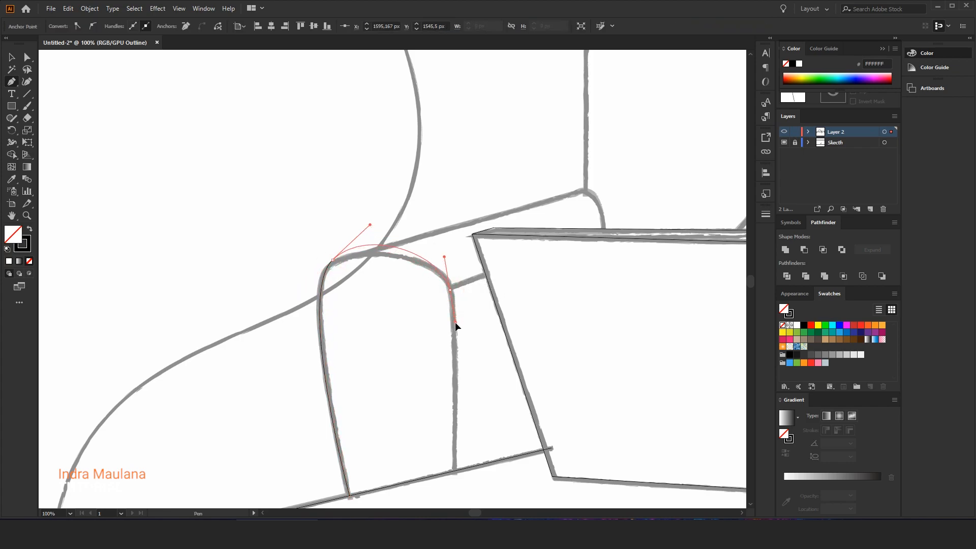
pyautogui.hotkey('ctrl', 'z')
pyautogui.hotkey('ctrl', 'z')
# Step: Trace the armrest's front face up its outer side, over the rounded top and down the inner side to the table edge
pyautogui.moveTo(320, 330); pyautogui.dragTo(320, 282)
pyautogui.moveTo(379, 254); pyautogui.dragTo(436, 255)
pyautogui.moveTo(447, 318); pyautogui.dragTo(415, 234)
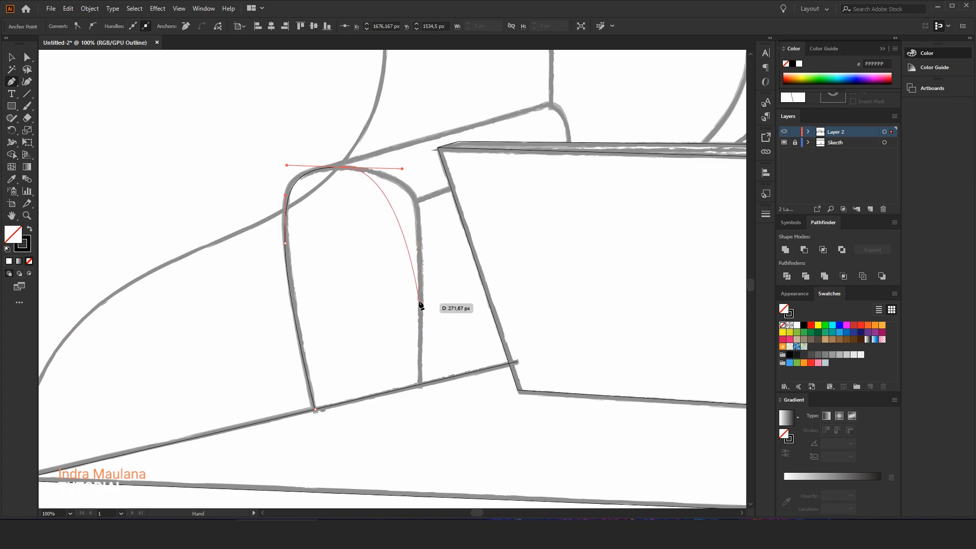
pyautogui.scroll(-1, 415, 300)
pyautogui.moveTo(419, 287); pyautogui.dragTo(417, 313)
pyautogui.hotkey('ctrl', 'z')
pyautogui.moveTo(418, 261); pyautogui.dragTo(418, 294)
pyautogui.click(419, 358)
# Step: Return the artwork display from Outline to the normal preview and deselect the armrest path
pyautogui.click(179, 8)
pyautogui.click(203, 18)
pyautogui.press('v')
pyautogui.click(174, 199)
pyautogui.scroll(-1, 173, 195)
pyautogui.moveTo(455, 368); pyautogui.dragTo(387, 397)
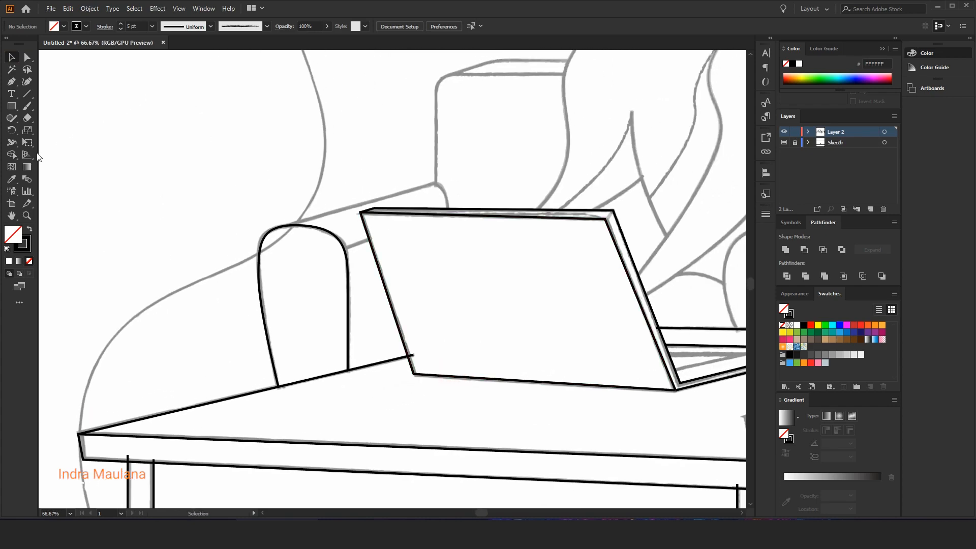
# Step: Trace the armrest's slanted upper edge from its rounded top to the sofa back, curving down to the laptop lid, and deselect it
pyautogui.click(10, 85)
pyautogui.scroll(1, 303, 203)
pyautogui.click(265, 241)
pyautogui.scroll(2, 437, 178)
pyautogui.hscroll(1, 431, 213)
pyautogui.click(436, 260)
pyautogui.moveTo(453, 296); pyautogui.dragTo(453, 325)
pyautogui.keyDown('ctrl'); pyautogui.click(337, 381); pyautogui.keyUp('ctrl')
# Step: Trace the short seat edge between the armrest's inner side and the laptop lid and deselect it
pyautogui.click(302, 355)
pyautogui.click(338, 343)
pyautogui.keyDown('ctrl'); pyautogui.click(365, 232); pyautogui.keyUp('ctrl')
# Step: Trace the sofa back's vertical side, slanted corner and upper edge up to the man's torso, and deselect the path
pyautogui.moveTo(422, 118); pyautogui.dragTo(380, 197)
pyautogui.click(395, 339)
pyautogui.scroll(3, 395, 315)
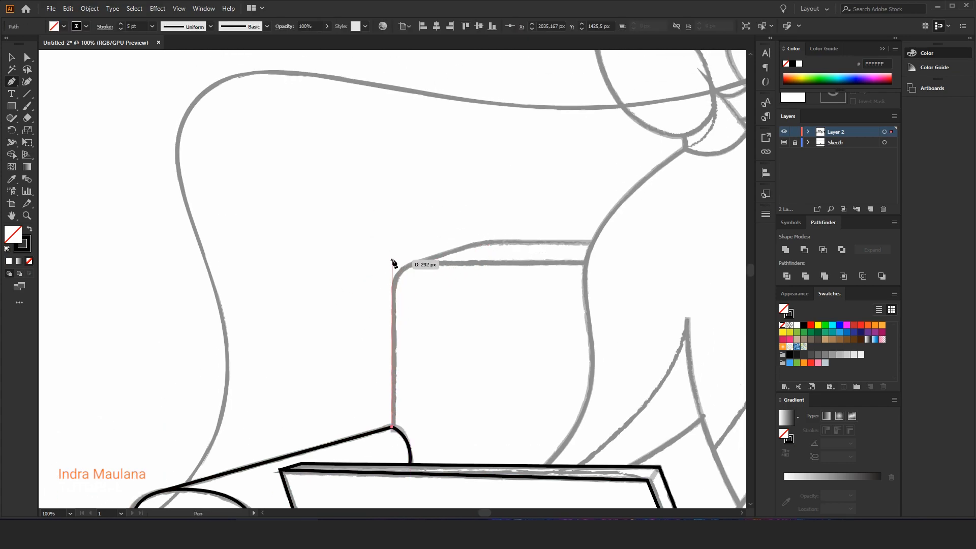
pyautogui.click(392, 256)
pyautogui.hotkey('ctrl', 'z')
pyautogui.moveTo(485, 240); pyautogui.dragTo(595, 242)
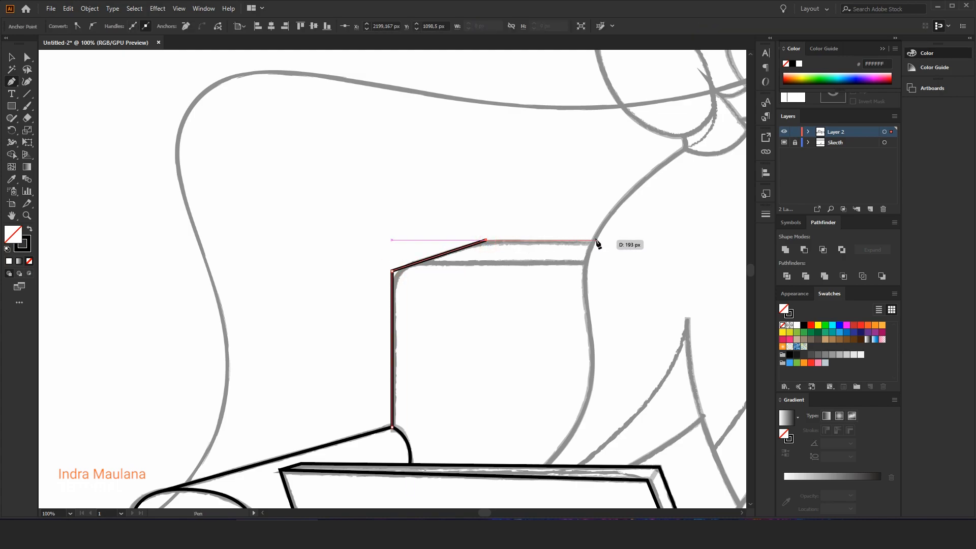
pyautogui.click(596, 240)
pyautogui.keyDown('ctrl'); pyautogui.click(581, 209); pyautogui.keyUp('ctrl')
# Step: Round the corner of the sofa back outline to match the sketch and trace the backrest's lower horizontal edge to the man's torso
pyautogui.click(392, 271)
pyautogui.moveTo(399, 279); pyautogui.dragTo(441, 312)
pyautogui.click(482, 328)
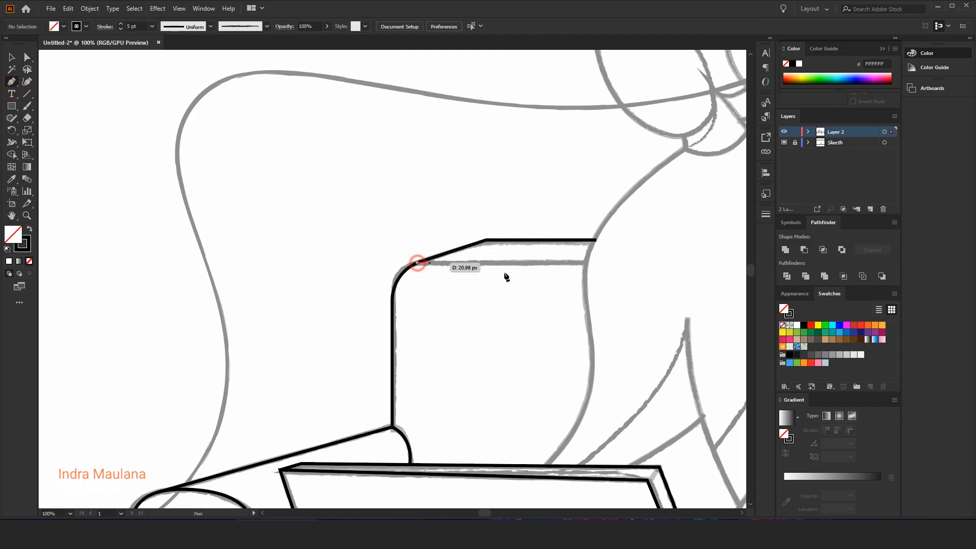
pyautogui.click(584, 263)
pyautogui.keyDown('ctrl'); pyautogui.click(542, 364); pyautogui.keyUp('ctrl')
# Step: Trace the man's torso with curves from the laptop lid up its outer side to the neck and around the collar
pyautogui.scroll(-1, 534, 354)
pyautogui.moveTo(541, 387); pyautogui.dragTo(401, 357)
pyautogui.click(404, 394)
pyautogui.moveTo(434, 316); pyautogui.dragTo(428, 274)
pyautogui.moveTo(436, 230); pyautogui.dragTo(432, 302)
pyautogui.moveTo(494, 253); pyautogui.dragTo(576, 194)
pyautogui.click(494, 253)
pyautogui.moveTo(533, 239); pyautogui.dragTo(407, 173)
pyautogui.click(529, 234)
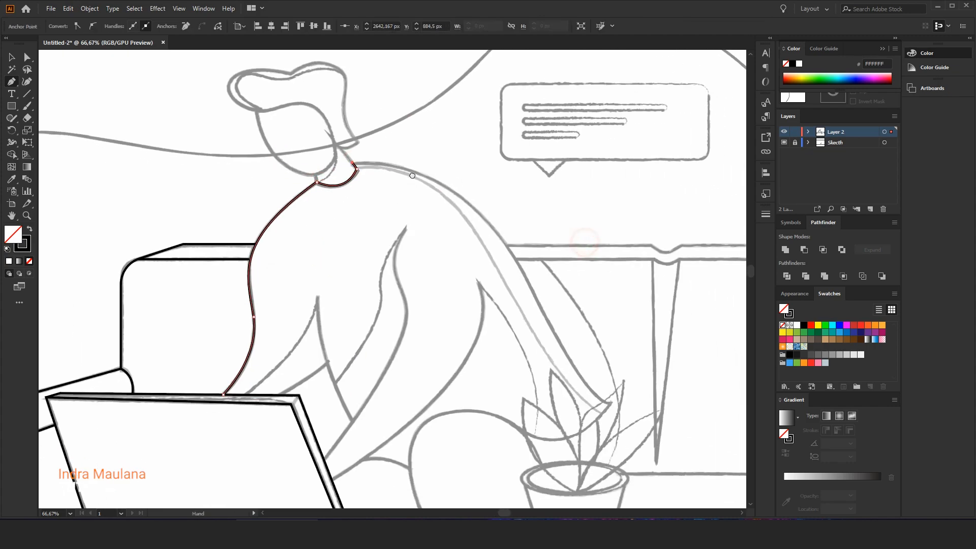
# Step: Continue the path over the shoulder and down the back to the shirt's tip, then around the thigh and knee to the table, and deselect
pyautogui.moveTo(492, 230); pyautogui.dragTo(540, 302)
pyautogui.moveTo(604, 398); pyautogui.dragTo(580, 361)
pyautogui.click(552, 353)
pyautogui.moveTo(494, 388); pyautogui.dragTo(368, 361)
pyautogui.moveTo(396, 446)
pyautogui.mouseDown()
pyautogui.moveTo(391, 391)
pyautogui.moveTo(406, 417)
pyautogui.mouseUp()
pyautogui.keyDown('ctrl'); pyautogui.click(458, 359); pyautogui.keyUp('ctrl')
# Step: Trace the near sleeve's pointed fold from the laptop lid up to its peak and down along the forearm, and deselect it
pyautogui.moveTo(239, 232); pyautogui.dragTo(320, 300)
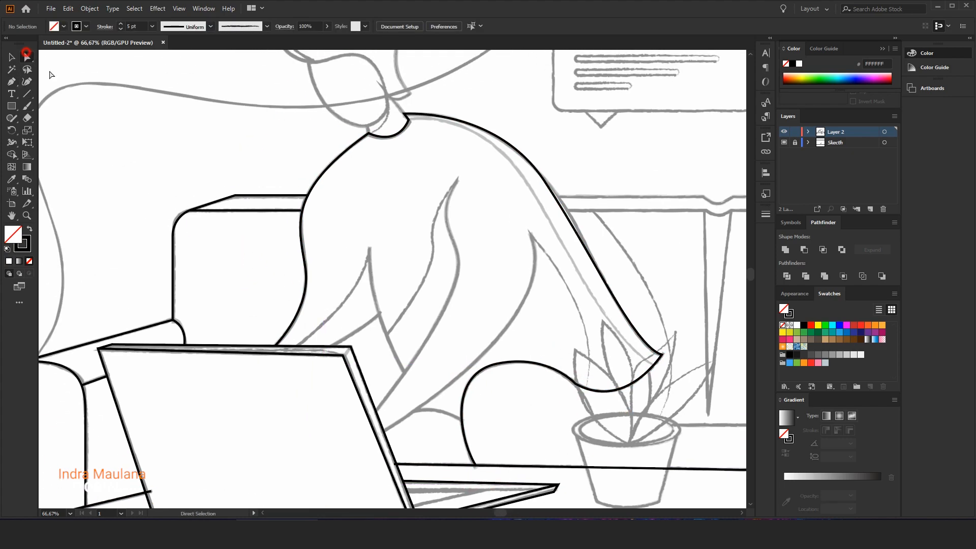
pyautogui.click(27, 215)
pyautogui.moveTo(286, 203); pyautogui.dragTo(344, 229)
pyautogui.click(431, 250)
pyautogui.scroll(-5, 431, 250)
pyautogui.moveTo(496, 284); pyautogui.dragTo(376, 240)
pyautogui.click(320, 347)
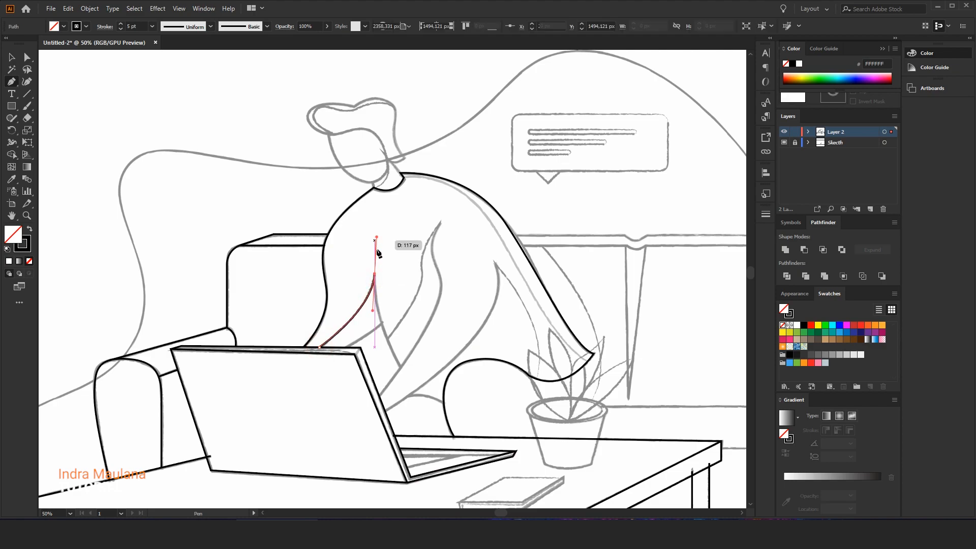
pyautogui.click(374, 274)
pyautogui.moveTo(403, 369); pyautogui.dragTo(417, 385)
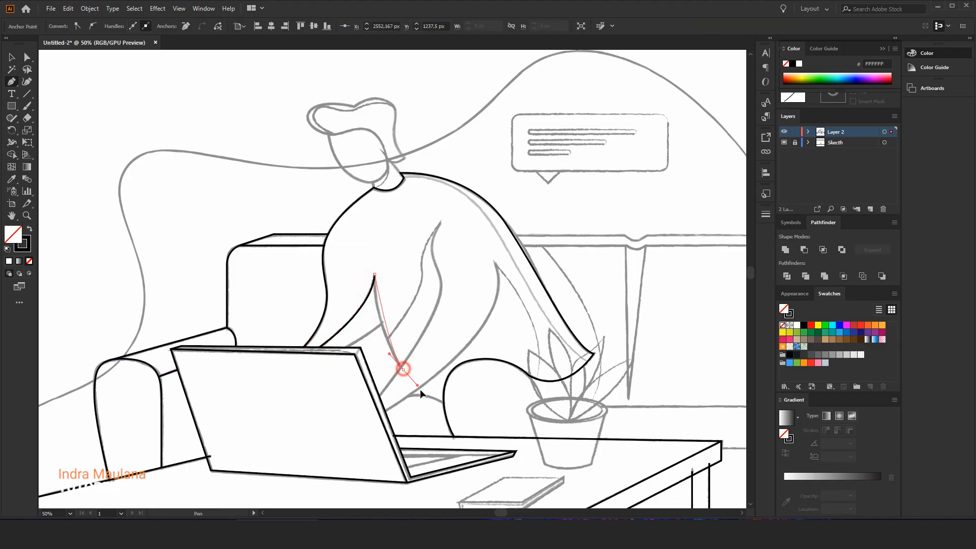
pyautogui.keyDown('ctrl'); pyautogui.click(406, 329); pyautogui.keyUp('ctrl')
# Step: Trace the short curved sleeve line from the laptop lid to the traced forearm fold and deselect it
pyautogui.scroll(2, 340, 347)
pyautogui.click(348, 347)
pyautogui.moveTo(424, 297); pyautogui.dragTo(430, 283)
pyautogui.keyDown('ctrl'); pyautogui.click(440, 274); pyautogui.keyUp('ctrl')
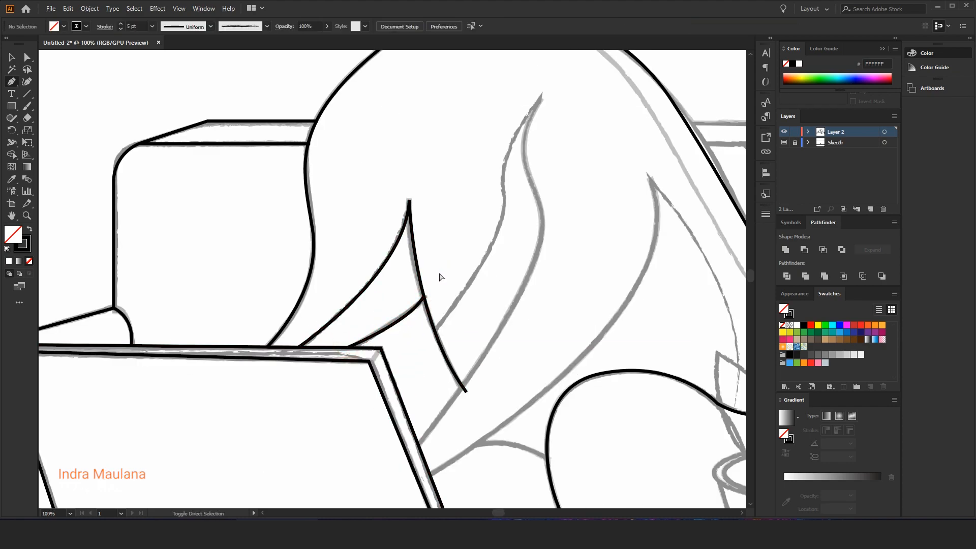
# Step: Trace the middle sleeve fold from the traced forearm line up to its peak and back down to the laptop lid, and deselect it
pyautogui.moveTo(498, 232); pyautogui.dragTo(502, 189)
pyautogui.moveTo(496, 132)
pyautogui.mouseDown()
pyautogui.moveTo(493, 196)
pyautogui.moveTo(489, 167)
pyautogui.mouseUp()
pyautogui.click(535, 163)
pyautogui.click(536, 162)
pyautogui.moveTo(498, 189); pyautogui.dragTo(511, 236)
pyautogui.moveTo(398, 447)
pyautogui.mouseDown()
pyautogui.moveTo(439, 278)
pyautogui.moveTo(313, 398)
pyautogui.moveTo(283, 463)
pyautogui.mouseUp()
pyautogui.moveTo(489, 267); pyautogui.dragTo(446, 312)
pyautogui.keyDown('ctrl'); pyautogui.click(446, 312); pyautogui.keyUp('ctrl')
# Step: Trace the largest sleeve fold from the laptop lid up to its peak and down to the shirt's hem over the thigh, and deselect it
pyautogui.click(397, 361)
pyautogui.moveTo(565, 204); pyautogui.dragTo(489, 324)
pyautogui.scroll(-1, 489, 324)
pyautogui.moveTo(523, 229)
pyautogui.mouseDown()
pyautogui.moveTo(496, 138)
pyautogui.moveTo(498, 155)
pyautogui.mouseUp()
pyautogui.keyDown('ctrl'); pyautogui.click(499, 156); pyautogui.keyUp('ctrl')
pyautogui.click(523, 229)
pyautogui.moveTo(573, 326); pyautogui.dragTo(521, 226)
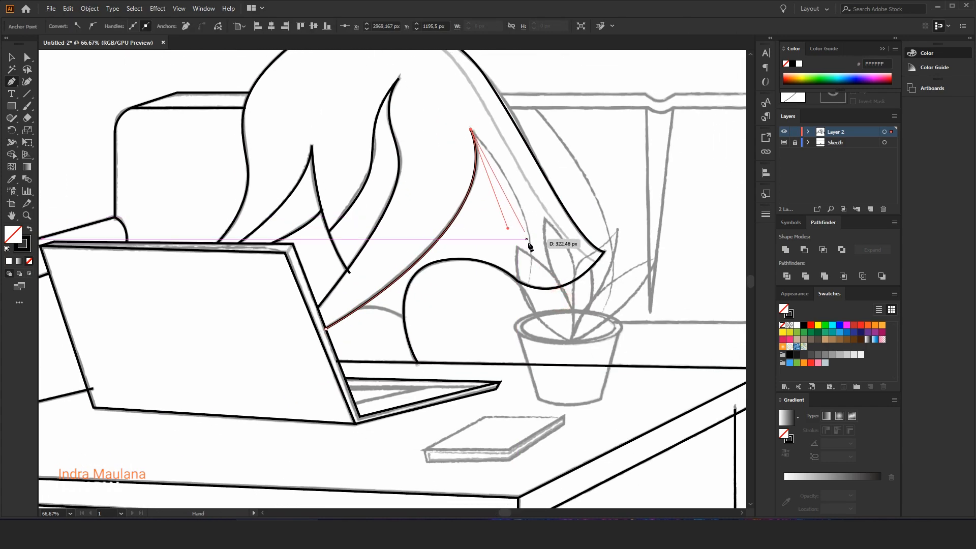
pyautogui.moveTo(527, 286); pyautogui.dragTo(507, 349)
pyautogui.keyDown('ctrl'); pyautogui.click(508, 350); pyautogui.keyUp('ctrl')
# Step: Trace the inner shoulder and back line from the collar down to the shirt's tip, and deselect it
pyautogui.moveTo(493, 194); pyautogui.dragTo(442, 342)
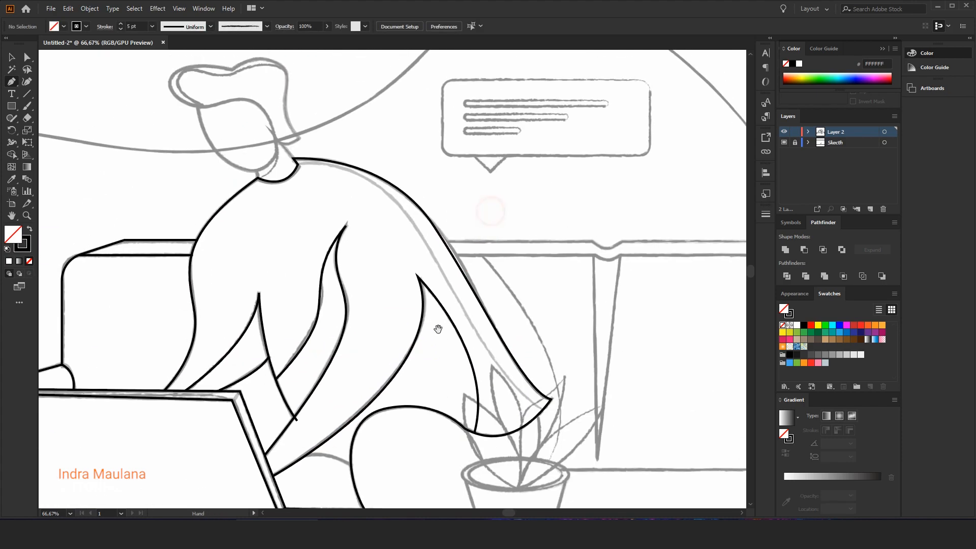
pyautogui.click(297, 164)
pyautogui.moveTo(453, 300); pyautogui.dragTo(365, 188)
pyautogui.hotkey('ctrl', 'z')
pyautogui.moveTo(319, 95); pyautogui.dragTo(351, 126)
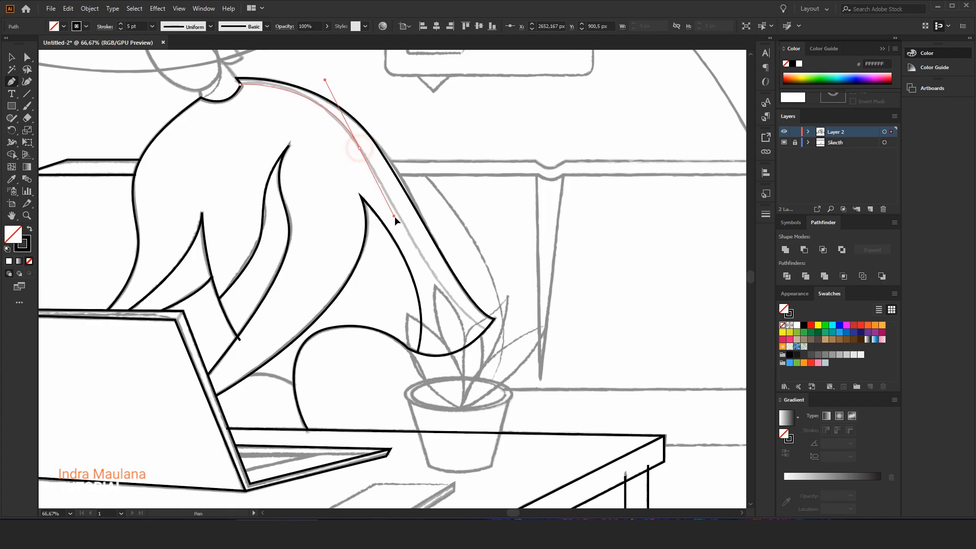
pyautogui.moveTo(495, 321); pyautogui.dragTo(514, 345)
pyautogui.keyDown('ctrl'); pyautogui.click(533, 354); pyautogui.keyUp('ctrl')
# Step: Trace the man's face outline from the forehead around the chin and back along the hairline, and deselect it
pyautogui.scroll(-1, 337, 219)
pyautogui.moveTo(337, 220); pyautogui.dragTo(490, 312)
pyautogui.scroll(2, 396, 185)
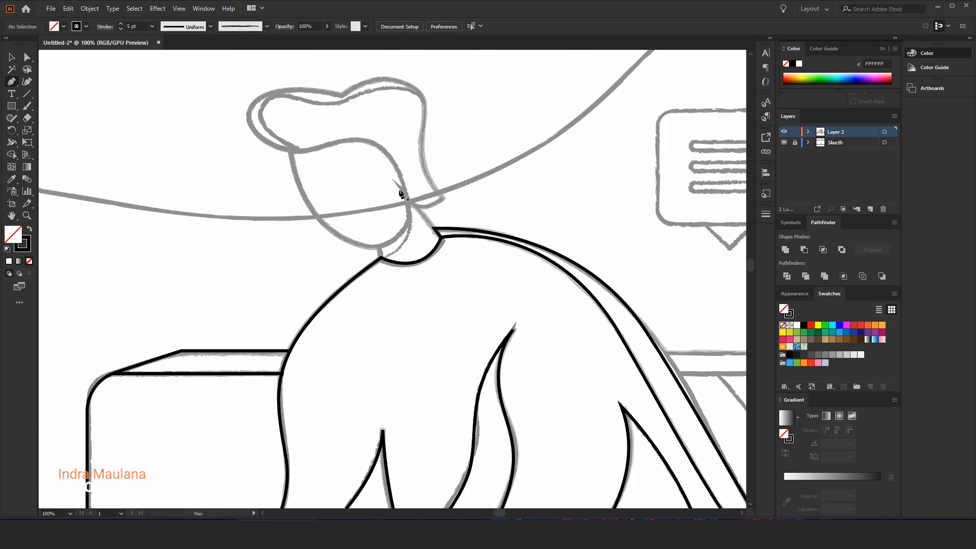
pyautogui.click(291, 149)
pyautogui.moveTo(340, 238); pyautogui.dragTo(380, 252)
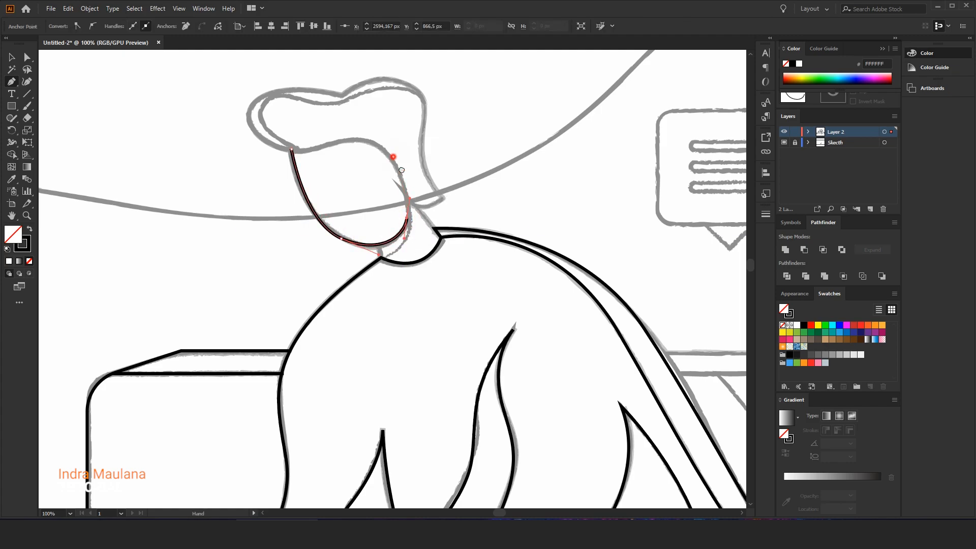
pyautogui.moveTo(391, 154); pyautogui.dragTo(435, 215)
pyautogui.moveTo(387, 190); pyautogui.dragTo(388, 190)
pyautogui.keyDown('ctrl'); pyautogui.click(298, 244); pyautogui.keyUp('ctrl')
# Step: Trace the short front neck line and the back neck line between the head and the collar, deselecting each
pyautogui.moveTo(410, 293)
pyautogui.mouseDown()
pyautogui.moveTo(376, 289)
pyautogui.moveTo(382, 295)
pyautogui.mouseUp()
pyautogui.click(390, 315)
pyautogui.keyDown('ctrl'); pyautogui.click(429, 288); pyautogui.keyUp('ctrl')
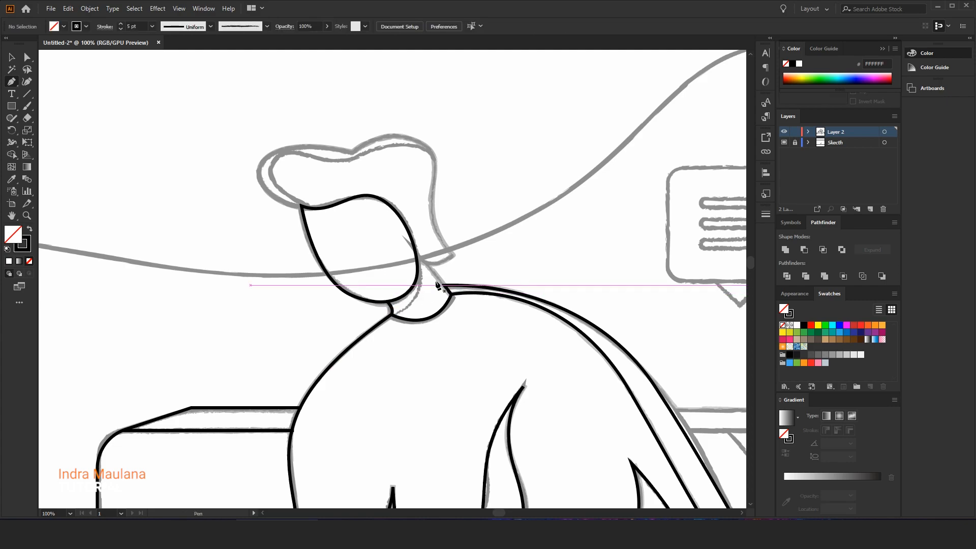
pyautogui.click(445, 285)
pyautogui.keyDown('ctrl'); pyautogui.click(453, 281); pyautogui.keyUp('ctrl')
# Step: Trace the hair's outer contour from the nape up over the crown and around the quiff to the forehead, and deselect it
pyautogui.moveTo(402, 260); pyautogui.dragTo(467, 279)
pyautogui.scroll(2, 472, 305)
pyautogui.hscroll(-1, 472, 305)
pyautogui.moveTo(422, 243); pyautogui.dragTo(410, 243)
pyautogui.moveTo(311, 307); pyautogui.dragTo(313, 306)
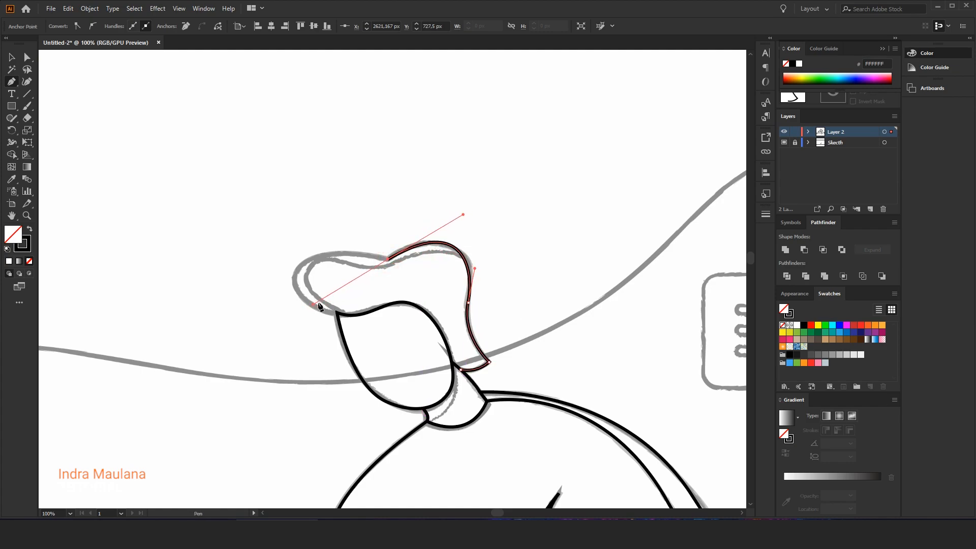
pyautogui.moveTo(300, 263); pyautogui.dragTo(270, 288)
pyautogui.click(353, 317)
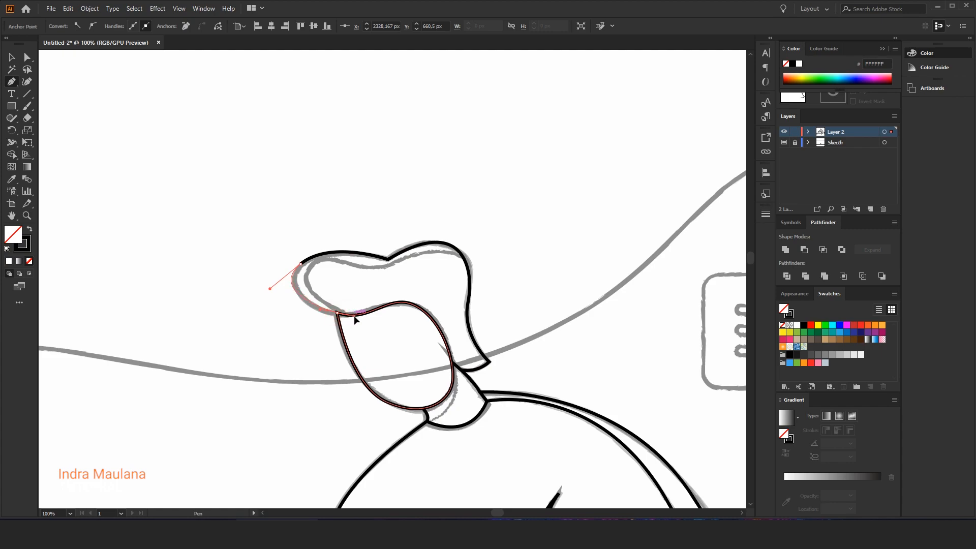
pyautogui.keyDown('ctrl'); pyautogui.click(387, 216); pyautogui.keyUp('ctrl')
# Step: Trace the sofa backrest's upper edge from the man's back across the central notch to its far beveled corner
pyautogui.scroll(-2, 388, 209)
pyautogui.moveTo(574, 328); pyautogui.dragTo(376, 248)
pyautogui.click(347, 280)
pyautogui.click(458, 281)
pyautogui.click(470, 288)
pyautogui.click(483, 279)
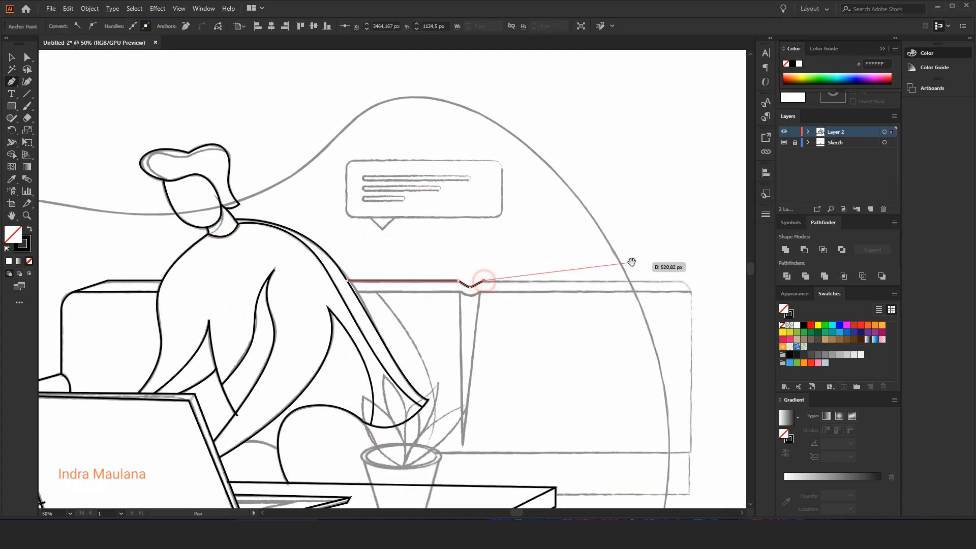
pyautogui.hotkey('ctrl', '+')
pyautogui.click(504, 280)
pyautogui.click(515, 295)
# Step: Continue the backrest outline down its far side and along the bottom edge to the plant
pyautogui.moveTo(518, 392); pyautogui.dragTo(481, 215)
pyautogui.click(477, 335)
pyautogui.moveTo(234, 327); pyautogui.dragTo(512, 352)
pyautogui.click(423, 364)
# Step: Trace the backrest's front upper edge from the man's back to the far corner and curve its middle point into the notch
pyautogui.moveTo(569, 226); pyautogui.dragTo(426, 310)
pyautogui.click(167, 234)
pyautogui.click(307, 234)
pyautogui.click(616, 236)
pyautogui.press('a')
pyautogui.click(320, 237)
pyautogui.moveTo(320, 231); pyautogui.dragTo(321, 206)
pyautogui.click(321, 228)
pyautogui.click(394, 163)
# Step: Trace the narrow V-shaped gap between the sofa's back cushions below the notch
pyautogui.scroll(-2, 393, 164)
pyautogui.hscroll(-2, 370, 244)
pyautogui.scroll(1, 374, 242)
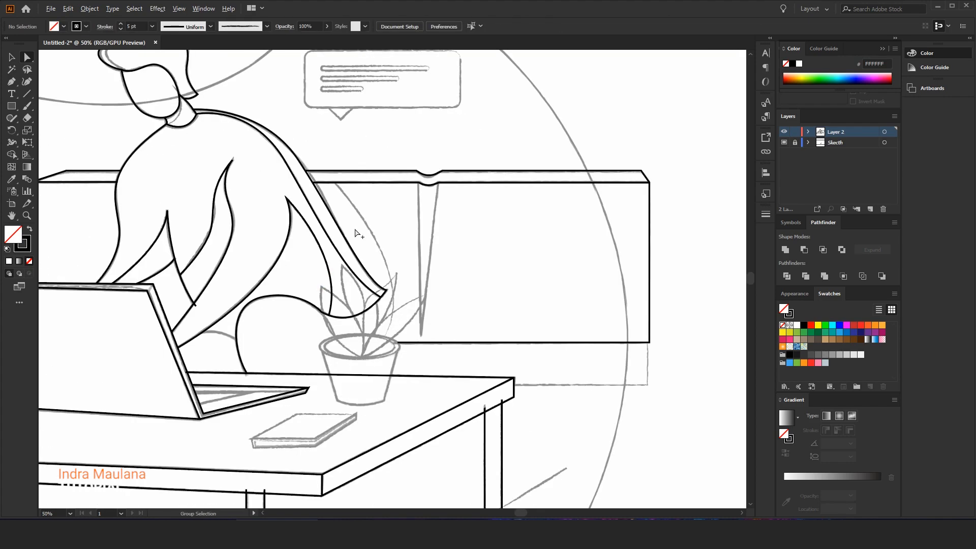
pyautogui.hotkey('ctrl', '+')
pyautogui.click(431, 146)
pyautogui.click(436, 349)
pyautogui.click(460, 148)
# Step: Trace the plant pot's body as a closed shape with tapered straight sides and a curved base
pyautogui.scroll(3, 447, 136)
pyautogui.scroll(-5, 447, 136)
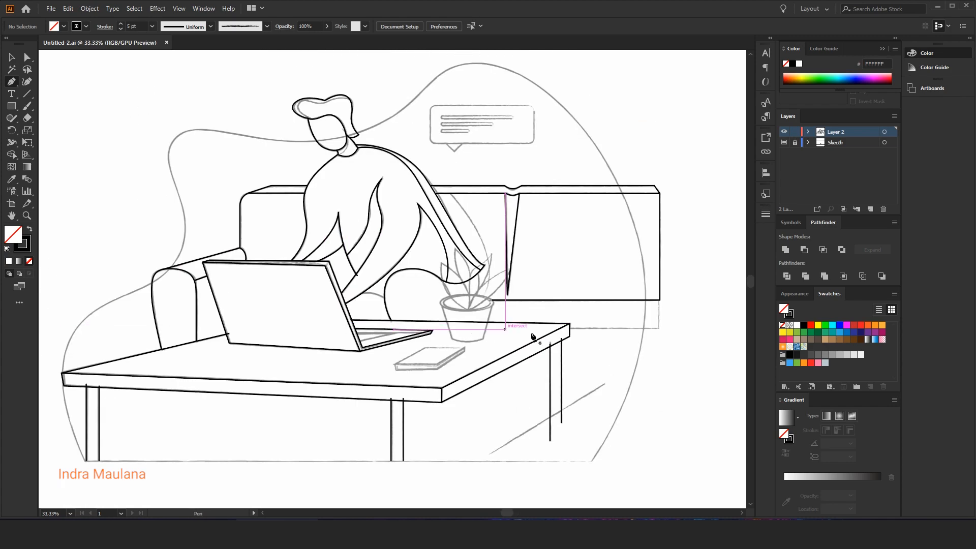
pyautogui.scroll(1, 461, 348)
pyautogui.moveTo(426, 372); pyautogui.dragTo(460, 368)
pyautogui.moveTo(574, 335); pyautogui.dragTo(472, 359)
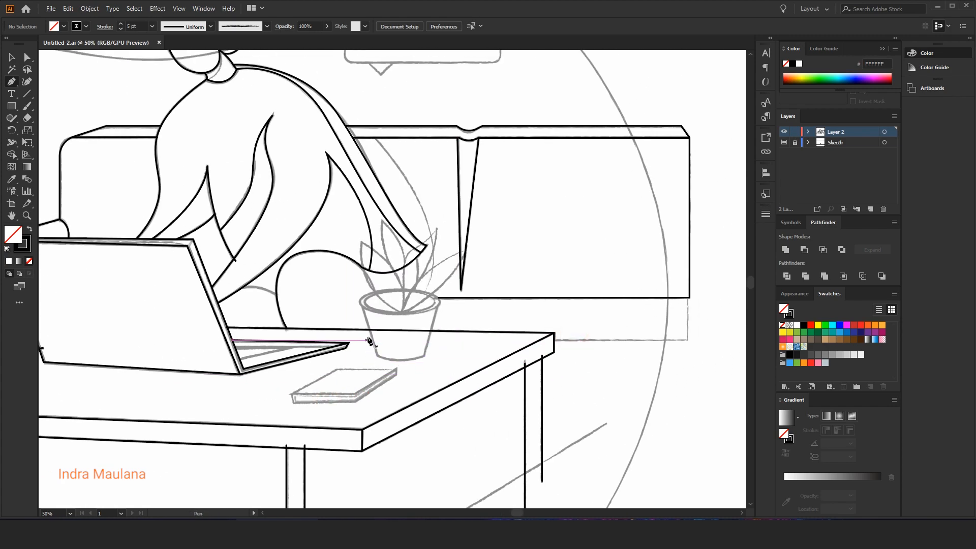
pyautogui.scroll(1, 366, 328)
pyautogui.click(380, 360)
pyautogui.scroll(2, 361, 313)
pyautogui.click(358, 289)
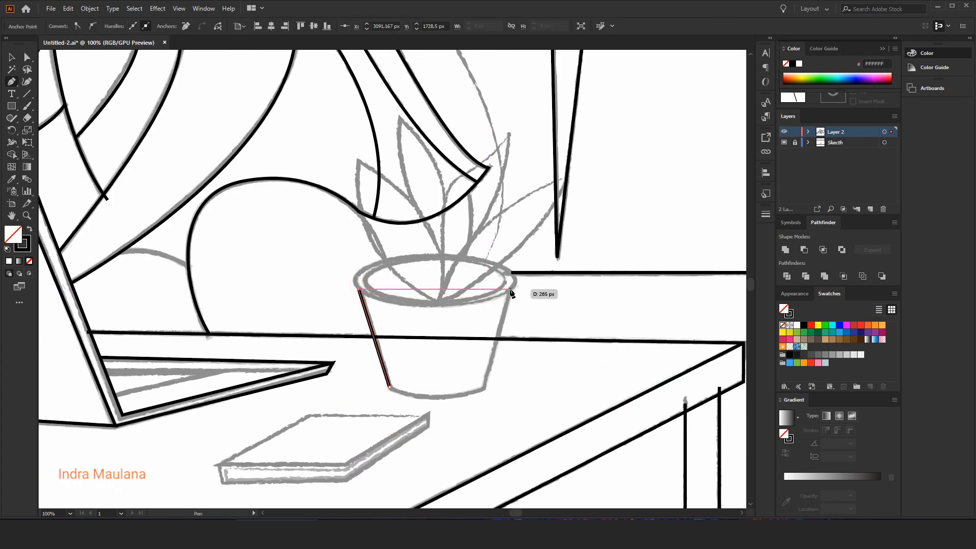
pyautogui.click(510, 289)
pyautogui.click(484, 388)
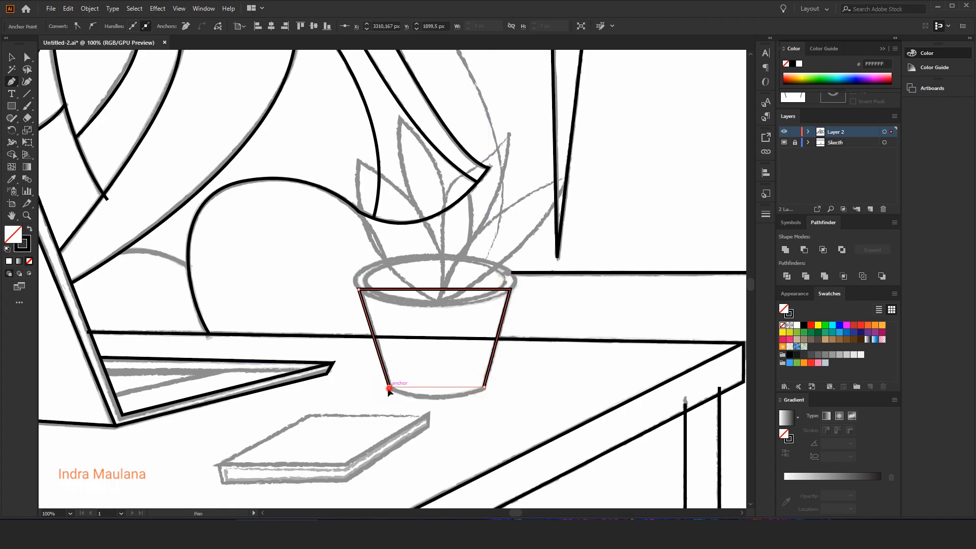
pyautogui.moveTo(337, 368); pyautogui.dragTo(336, 368)
# Step: Draw an ellipse over the pot's rim and remove the pot outline inside it with the Shape Builder
pyautogui.scroll(2, 337, 368)
pyautogui.moveTo(11, 106); pyautogui.dragTo(44, 131)
pyautogui.moveTo(351, 287)
pyautogui.mouseDown()
pyautogui.moveTo(516, 332)
pyautogui.moveTo(516, 344)
pyautogui.mouseUp()
pyautogui.click(11, 58)
pyautogui.keyDown('shift'); pyautogui.click(505, 341); pyautogui.keyUp('shift')
pyautogui.hotkey('shift', 'm')
pyautogui.moveTo(438, 334); pyautogui.dragTo(437, 315)
# Step: Duplicate the rim ellipse in place, shrink the copy to form the pot's inner opening, and deselect it
pyautogui.click(68, 8)
pyautogui.click(91, 79)
pyautogui.moveTo(515, 295); pyautogui.dragTo(502, 296)
pyautogui.click(578, 422)
pyautogui.scroll(-1, 500, 367)
# Step: Trace the plant's leaf nearest the man as a closed curved shape meeting the pot's centre, and deselect it
pyautogui.click(11, 82)
pyautogui.scroll(1, 388, 304)
pyautogui.moveTo(412, 230); pyautogui.dragTo(423, 125)
pyautogui.click(413, 229)
pyautogui.moveTo(489, 366); pyautogui.dragTo(457, 449)
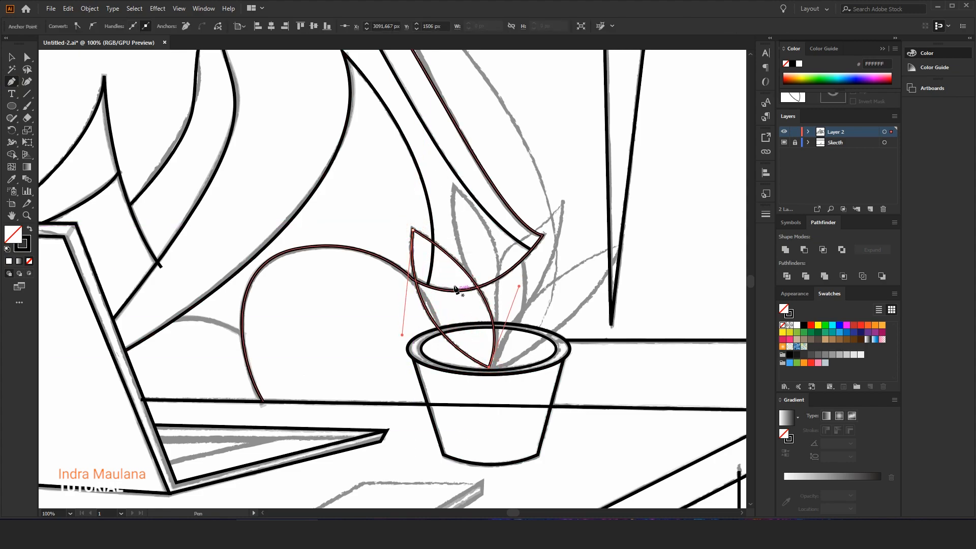
pyautogui.keyDown('ctrl'); pyautogui.click(460, 271); pyautogui.keyUp('ctrl')
# Step: Trace the tall pointed middle leaf from its tip down to the pot's centre, and deselect it
pyautogui.click(472, 279)
pyautogui.moveTo(454, 184); pyautogui.dragTo(462, 128)
pyautogui.click(455, 184)
pyautogui.moveTo(488, 367); pyautogui.dragTo(455, 489)
pyautogui.keyDown('ctrl'); pyautogui.click(485, 389); pyautogui.keyUp('ctrl')
# Step: Trace the upright leaf beside the shirt's tip and the low leaf reaching toward the cushion gap, both down to the pot's centre
pyautogui.click(497, 279)
pyautogui.moveTo(522, 237); pyautogui.dragTo(548, 225)
pyautogui.click(563, 202)
pyautogui.click(489, 364)
pyautogui.keyDown('ctrl'); pyautogui.click(531, 303); pyautogui.keyUp('ctrl')
pyautogui.click(531, 304)
pyautogui.moveTo(619, 245); pyautogui.dragTo(670, 227)
pyautogui.moveTo(491, 369); pyautogui.dragTo(397, 404)
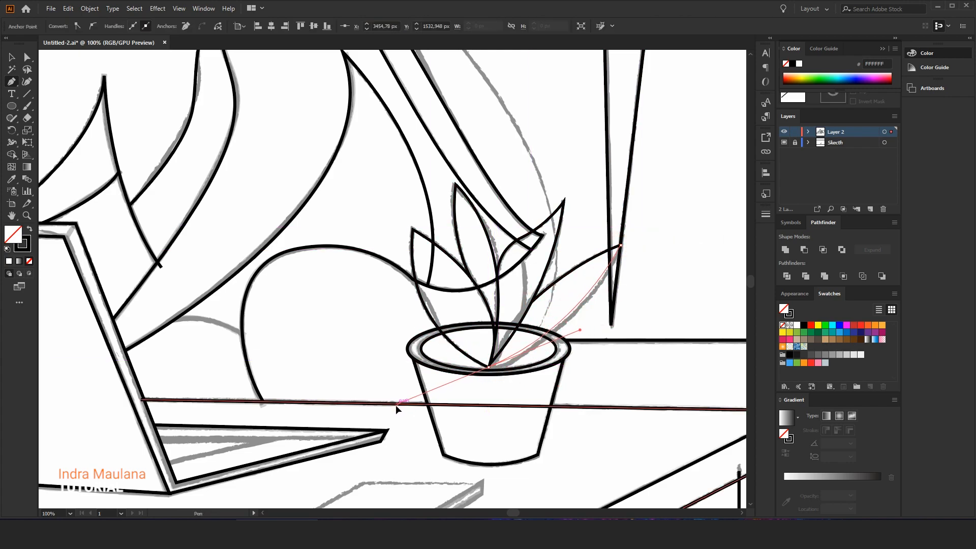
# Step: Select the leaves with the lines crossing them, clear the overlapping segments with the Shape Builder, and deselect
pyautogui.press('v')
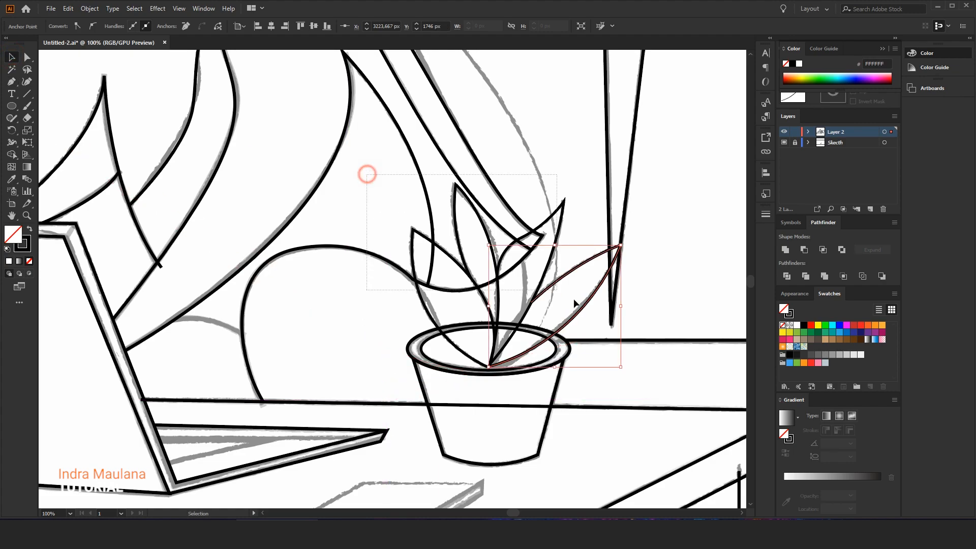
pyautogui.moveTo(562, 296); pyautogui.dragTo(562, 295)
pyautogui.click(17, 153)
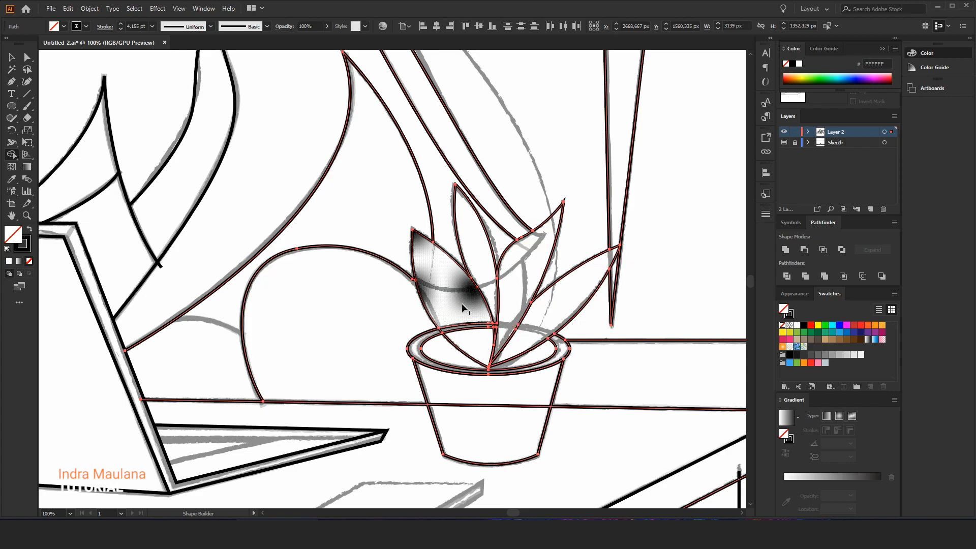
pyautogui.click(11, 57)
pyautogui.click(254, 150)
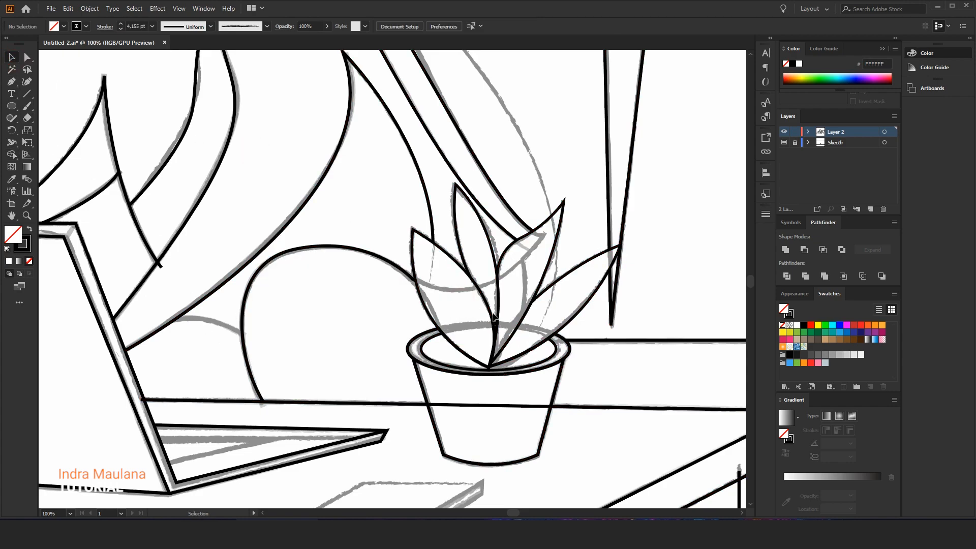
# Step: Select the remaining overlapping paths at the base of the leaves, clean them up with the Shape Builder, and deselect
pyautogui.keyDown('shift'); pyautogui.click(493, 318); pyautogui.keyUp('shift')
pyautogui.moveTo(515, 329); pyautogui.dragTo(517, 330)
pyautogui.click(13, 155)
pyautogui.moveTo(489, 298); pyautogui.dragTo(497, 329)
pyautogui.click(11, 57)
pyautogui.click(242, 147)
# Step: Trace the top face of the book on the table as a closed slanted four-sided shape
pyautogui.scroll(-3, 424, 219)
pyautogui.moveTo(441, 303); pyautogui.dragTo(473, 359)
pyautogui.scroll(2, 483, 362)
pyautogui.press('p')
pyautogui.scroll(1, 514, 368)
pyautogui.click(422, 418)
pyautogui.click(514, 367)
pyautogui.click(627, 369)
pyautogui.click(549, 418)
pyautogui.click(421, 418)
# Step: Trace the book's thickness along its two front edges, joining the corners of the top face, and deselect it
pyautogui.click(422, 418)
pyautogui.click(425, 436)
pyautogui.click(549, 432)
pyautogui.click(630, 380)
pyautogui.click(627, 368)
pyautogui.keyDown('ctrl'); pyautogui.click(633, 403); pyautogui.keyUp('ctrl')
# Step: Trace the sofa base below the backrest from the table corner to the far end and up to the backrest, and deselect it
pyautogui.scroll(-1, 500, 294)
pyautogui.moveTo(414, 340); pyautogui.dragTo(457, 340)
pyautogui.scroll(-1, 480, 333)
pyautogui.click(11, 57)
pyautogui.scroll(-2, 316, 325)
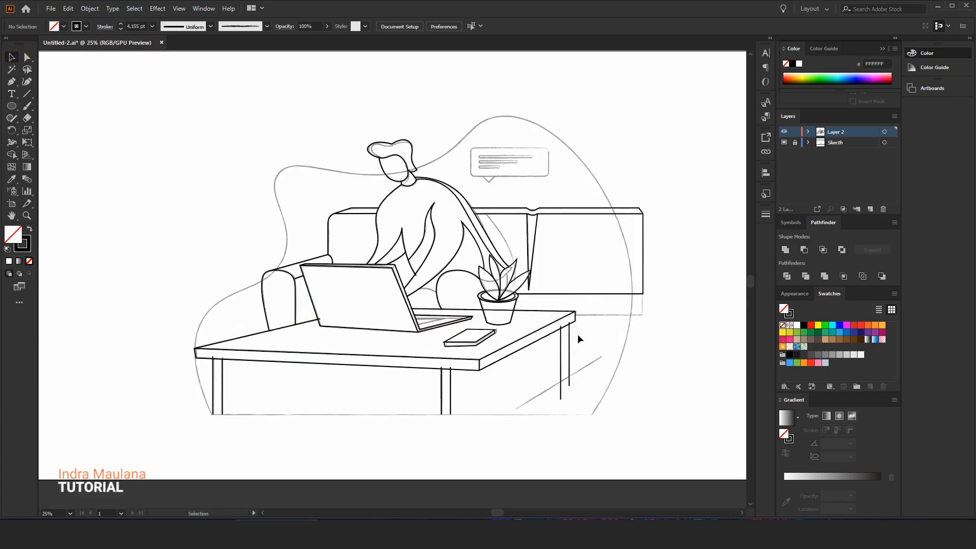
pyautogui.press('p')
pyautogui.scroll(1, 567, 333)
pyautogui.click(495, 330)
pyautogui.click(628, 331)
pyautogui.click(628, 285)
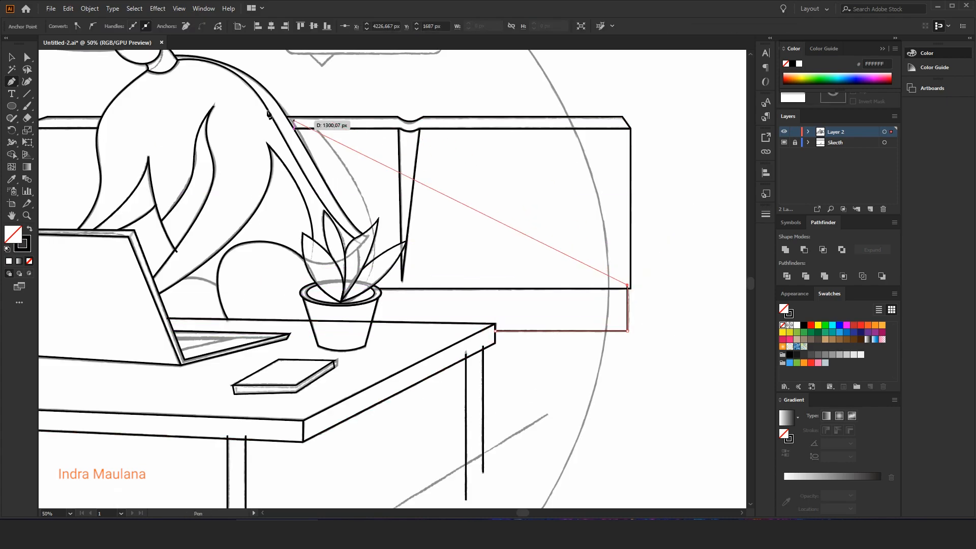
pyautogui.keyDown('ctrl'); pyautogui.click(490, 104); pyautogui.keyUp('ctrl')
# Step: Trace the slanted floor line beside the table's far leg as a straight path, and deselect it
pyautogui.scroll(-1, 505, 204)
pyautogui.moveTo(506, 207); pyautogui.dragTo(548, 226)
pyautogui.click(595, 355)
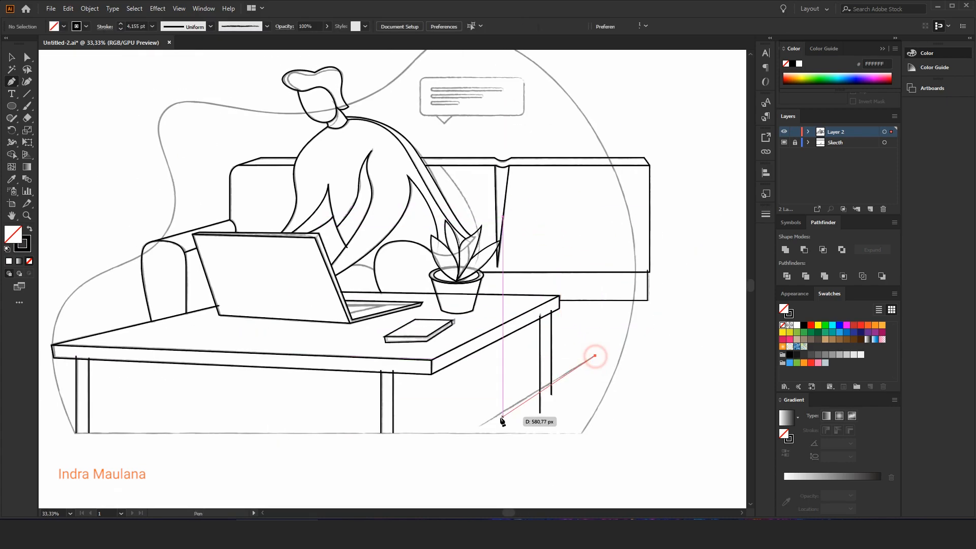
pyautogui.click(478, 426)
pyautogui.keyDown('ctrl'); pyautogui.click(431, 451); pyautogui.keyUp('ctrl')
# Step: Trace the horizontal ground line along the bottom of the table legs as a straight path, and deselect it
pyautogui.moveTo(432, 451); pyautogui.dragTo(524, 443)
pyautogui.click(163, 427)
pyautogui.keyDown('ctrl'); pyautogui.click(379, 452); pyautogui.keyUp('ctrl')
pyautogui.scroll(5, 495, 449)
pyautogui.scroll(-7, 340, 280)
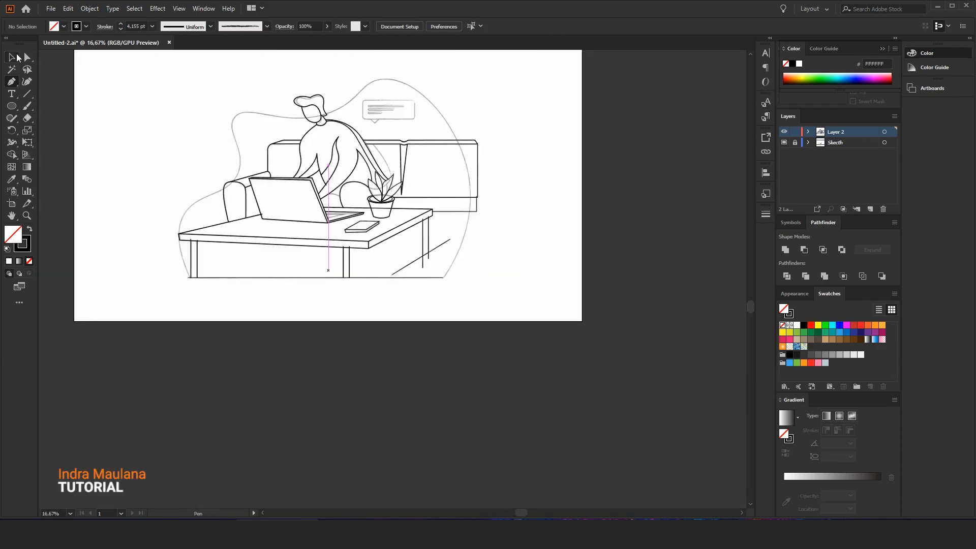
# Step: Copy all the traced line art and paste it in place onto a new layer above Layer 2
pyautogui.click(16, 57)
pyautogui.moveTo(155, 75); pyautogui.dragTo(697, 413)
pyautogui.click(625, 273)
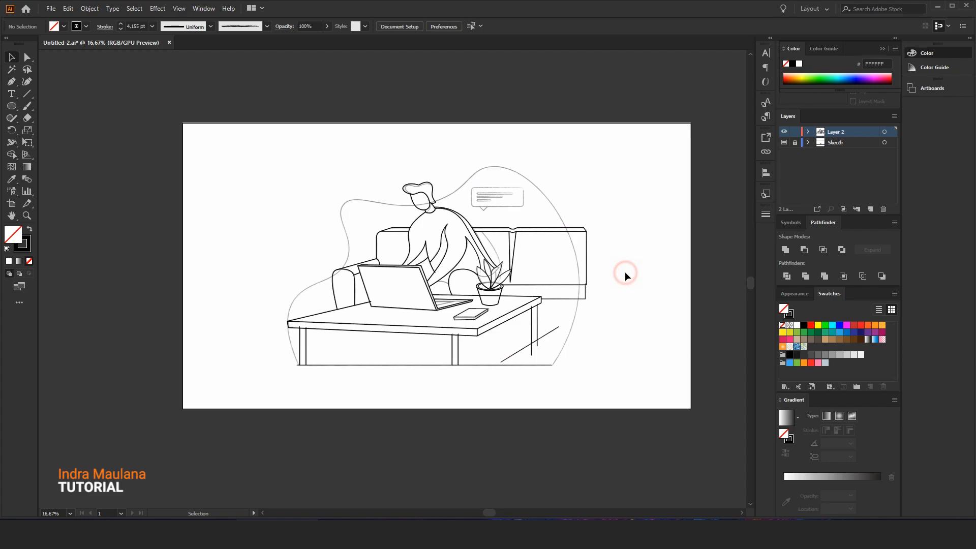
pyautogui.moveTo(243, 154); pyautogui.dragTo(656, 416)
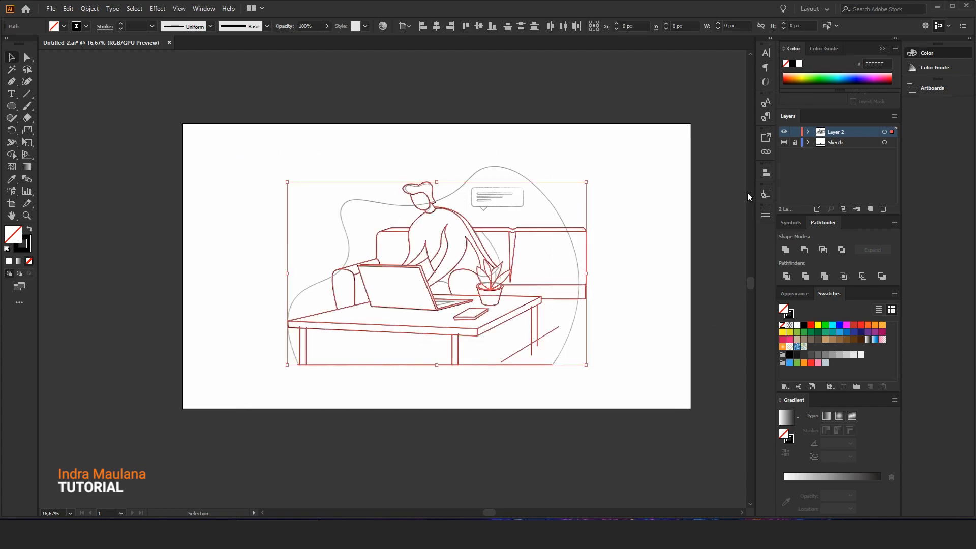
pyautogui.click(869, 209)
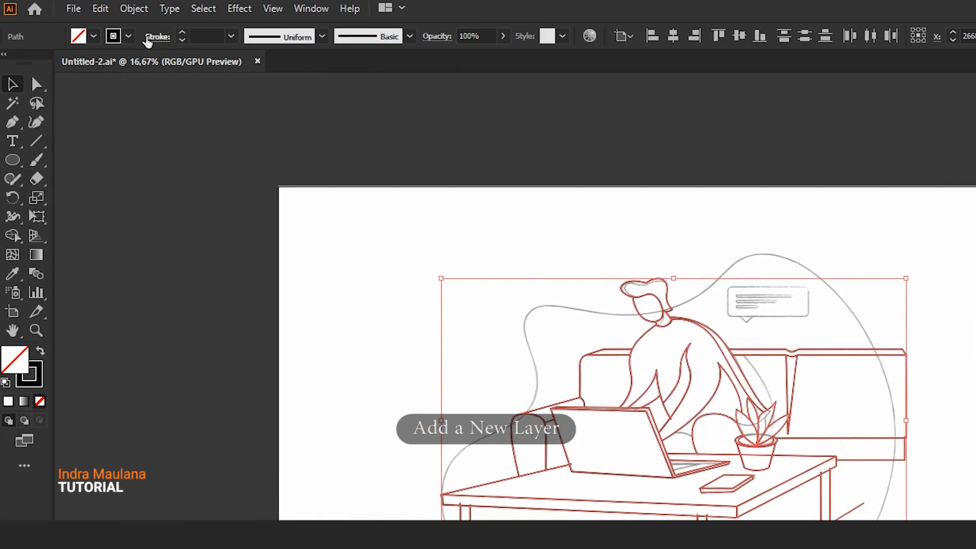
pyautogui.click(101, 8)
pyautogui.click(125, 84)
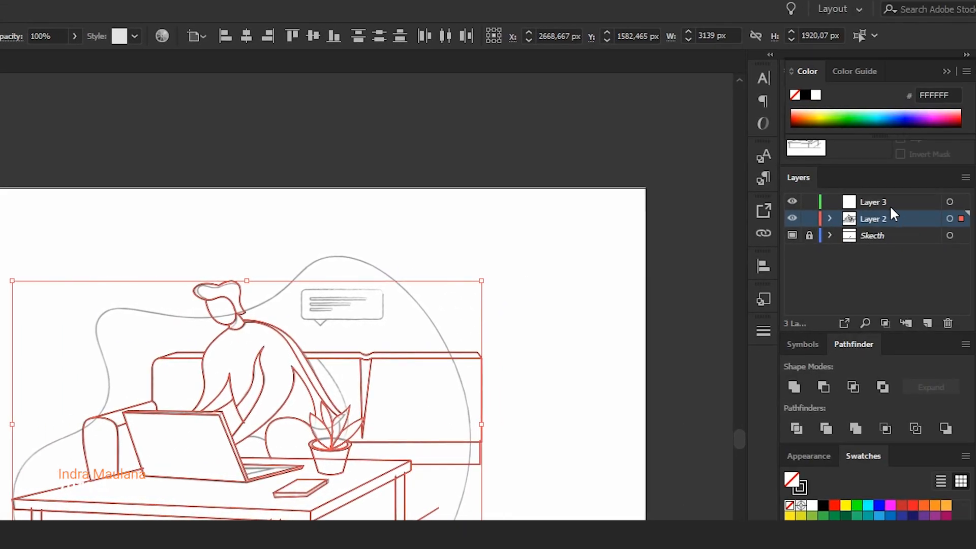
pyautogui.click(887, 203)
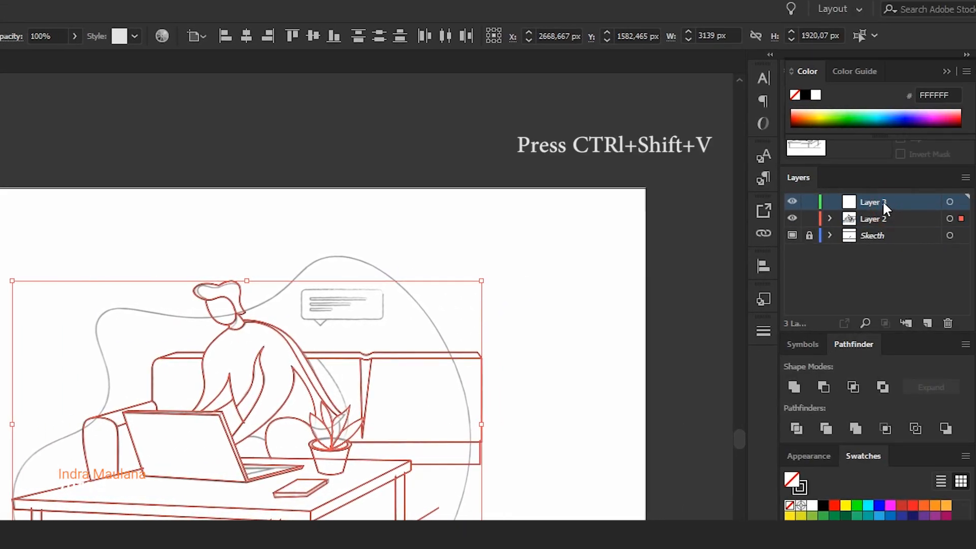
pyautogui.hotkey('ctrl', 'shift', 'v')
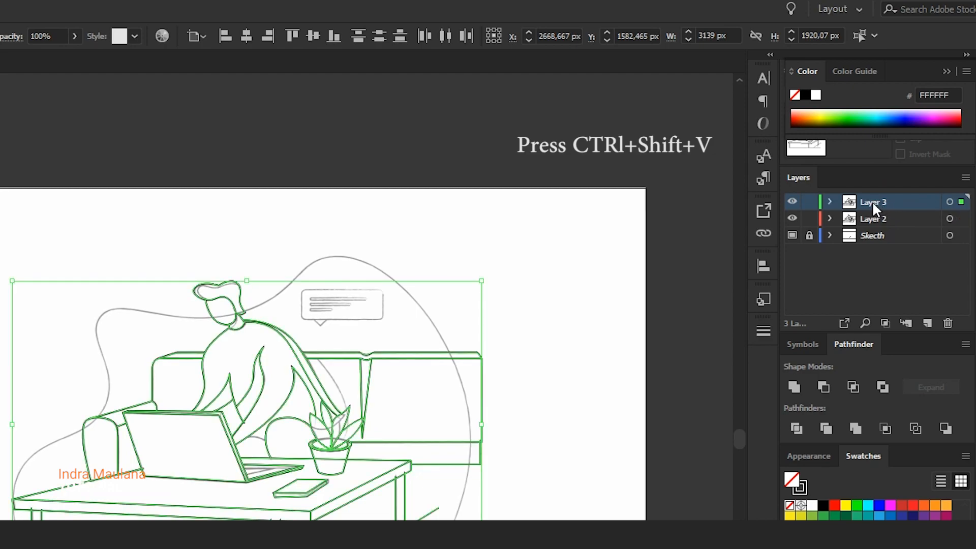
# Step: Rename the new top layer as Line, then lock and hide it
pyautogui.doubleClick(872, 201)
pyautogui.click(809, 202)
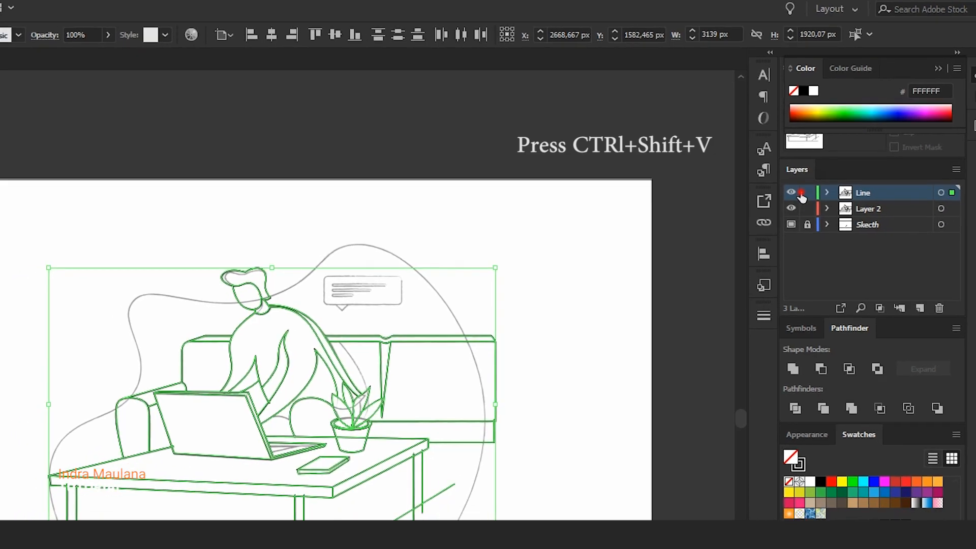
pyautogui.scroll(1, 305, 197)
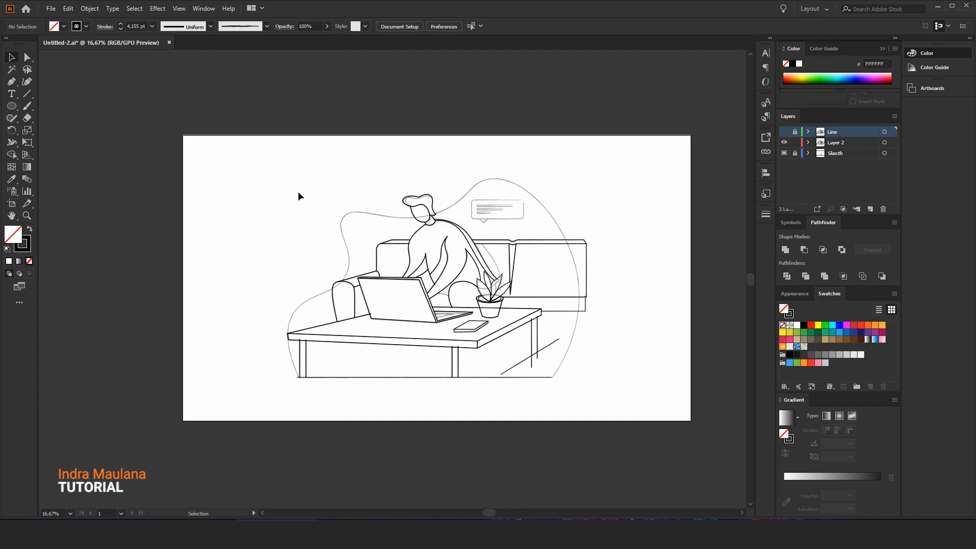
# Step: Set the stroke weight of all the line art on Layer 2 to 3 pt, and deselect it
pyautogui.moveTo(240, 146)
pyautogui.mouseDown()
pyautogui.moveTo(669, 334)
pyautogui.moveTo(732, 396)
pyautogui.moveTo(692, 404)
pyautogui.mouseUp()
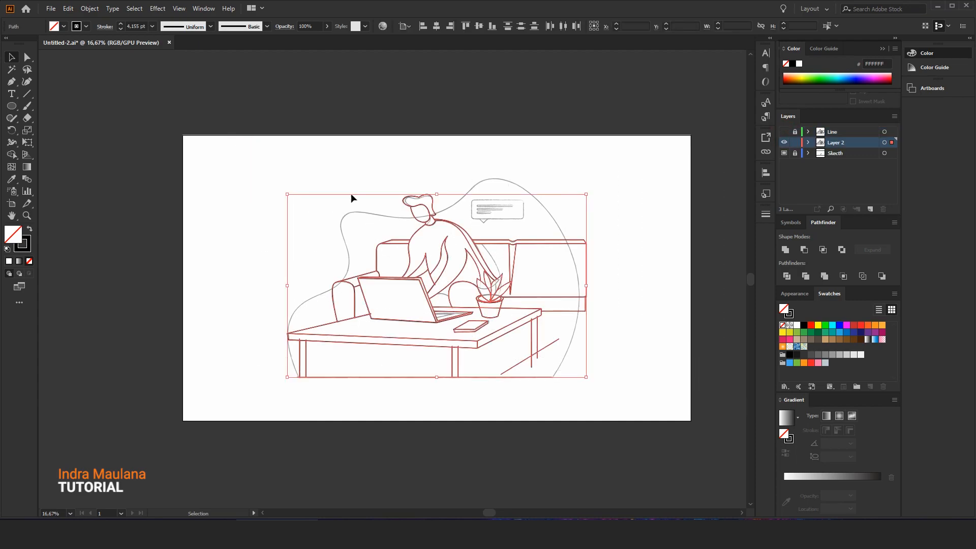
pyautogui.click(151, 27)
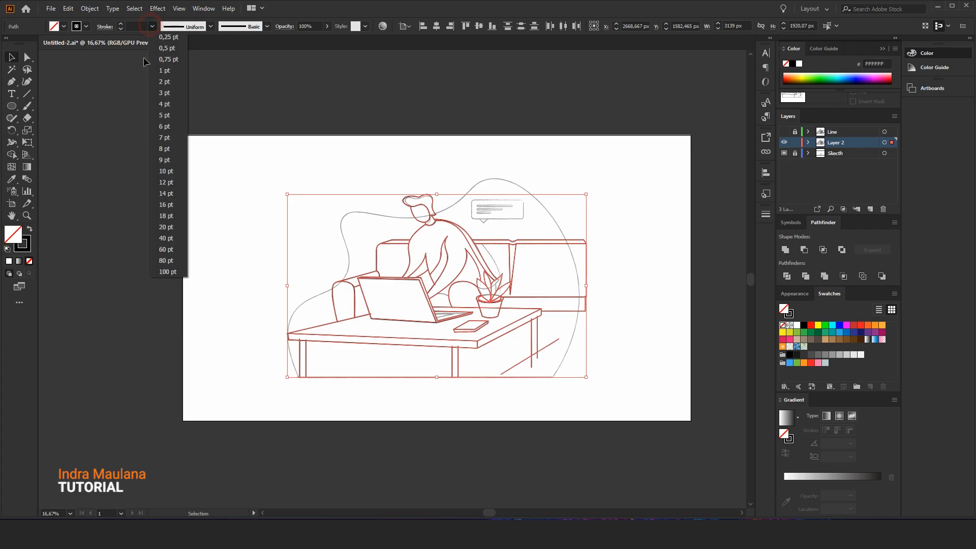
pyautogui.click(166, 95)
pyautogui.click(210, 197)
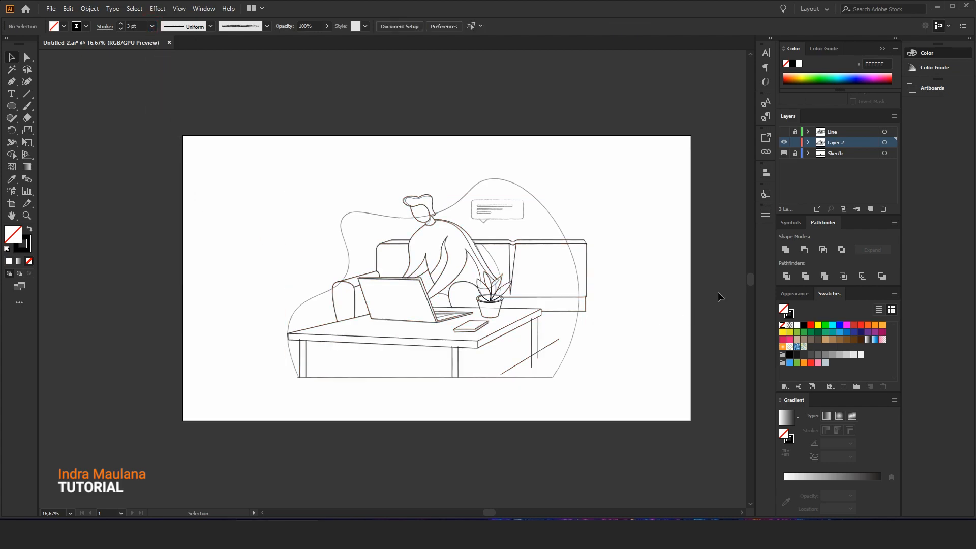
# Step: Hide the Skecth layer and leave the line art on Layer 2 deselected
pyautogui.click(783, 153)
pyautogui.moveTo(202, 159)
pyautogui.mouseDown()
pyautogui.moveTo(533, 300)
pyautogui.moveTo(710, 395)
pyautogui.mouseUp()
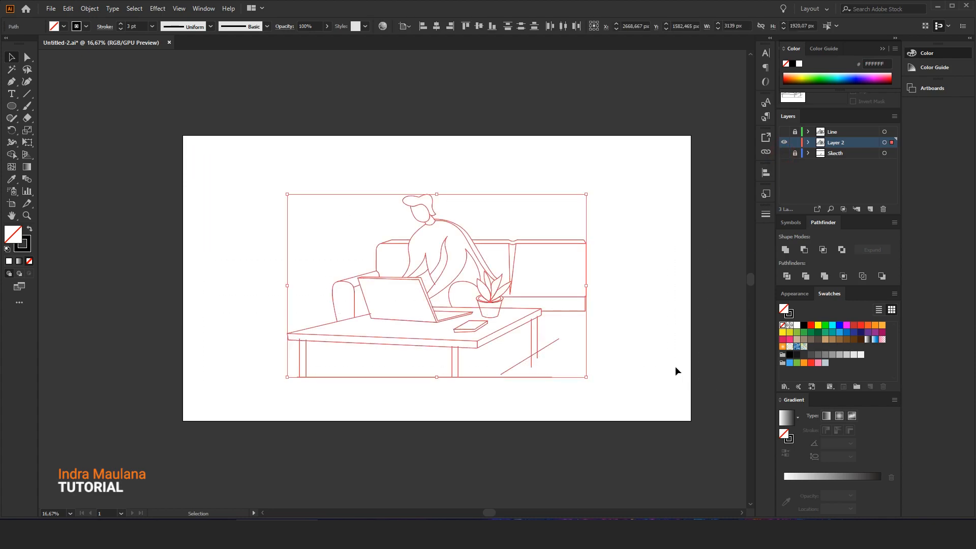
pyautogui.click(354, 121)
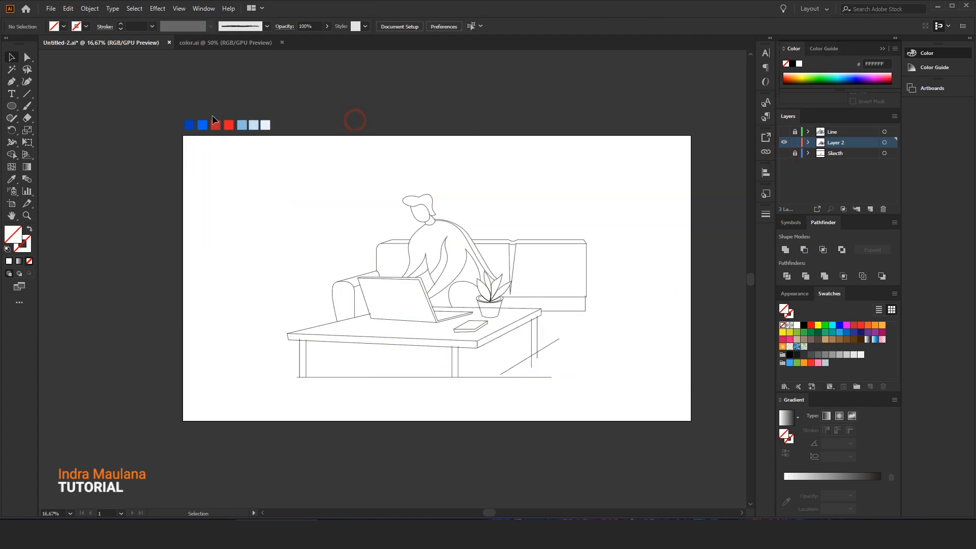
# Step: Save the palette squares' two strong blues and two reds (0040BC, 0665F7, C1272D, ED1C24) as swatches
pyautogui.click(188, 125)
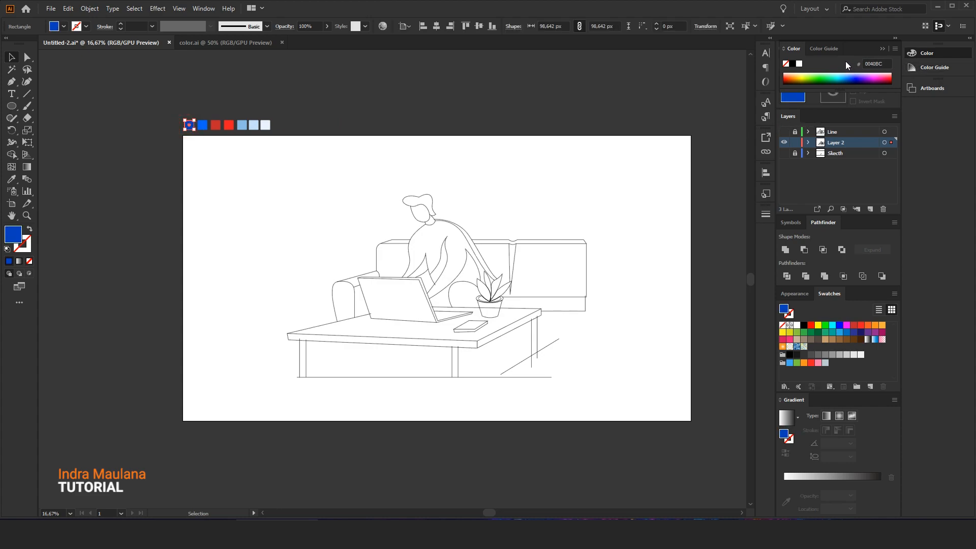
pyautogui.click(820, 48)
pyautogui.click(792, 49)
pyautogui.moveTo(826, 365); pyautogui.dragTo(831, 364)
pyautogui.click(207, 129)
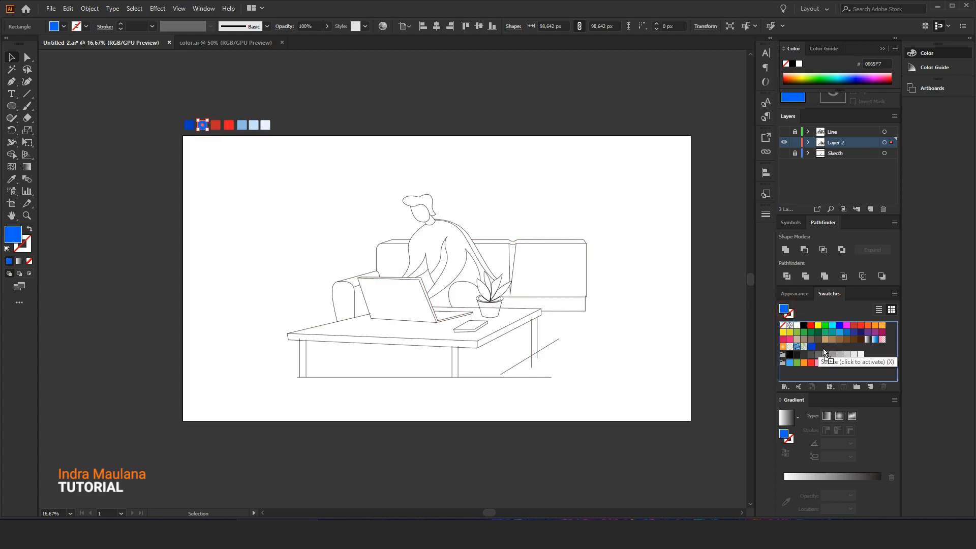
pyautogui.moveTo(818, 349); pyautogui.dragTo(818, 349)
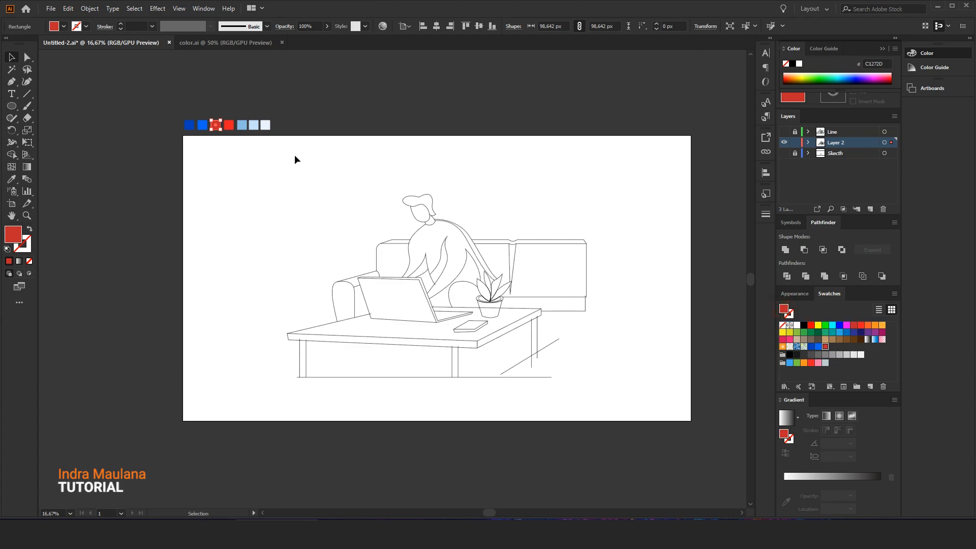
pyautogui.moveTo(830, 343); pyautogui.dragTo(830, 345)
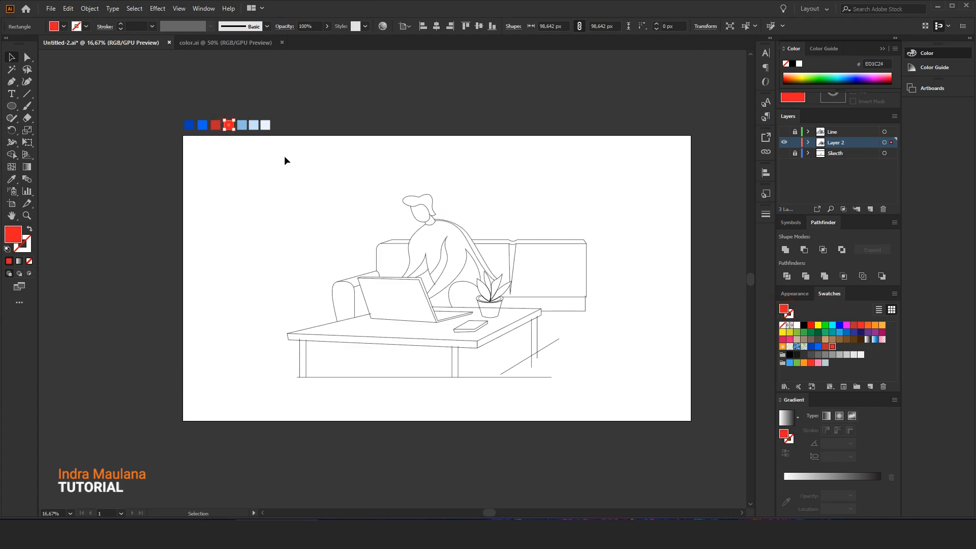
# Step: Save the palette squares' three lighter blues (89BDE5, C6E2FA, EBF2FF) as swatches, and deselect
pyautogui.click(242, 125)
pyautogui.click(254, 126)
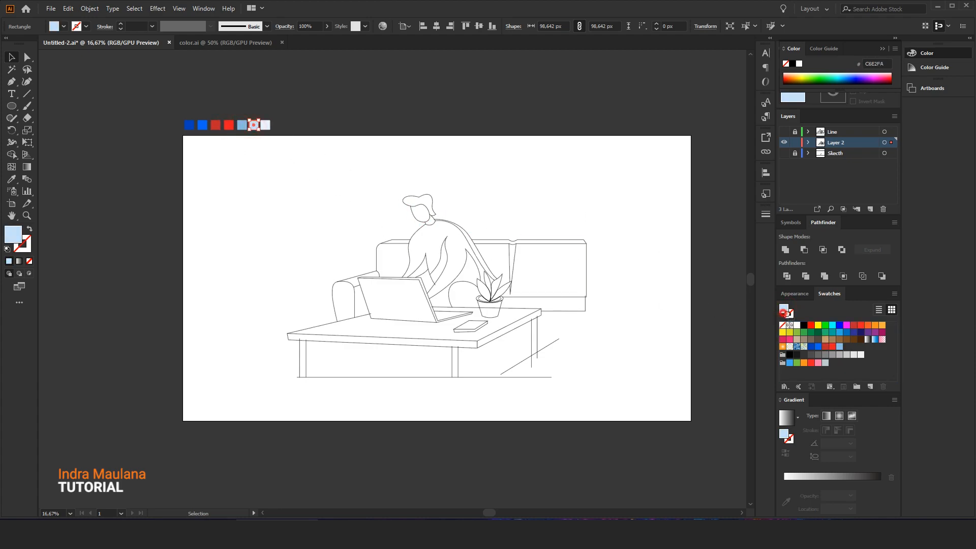
pyautogui.moveTo(786, 309); pyautogui.dragTo(854, 350)
pyautogui.click(568, 188)
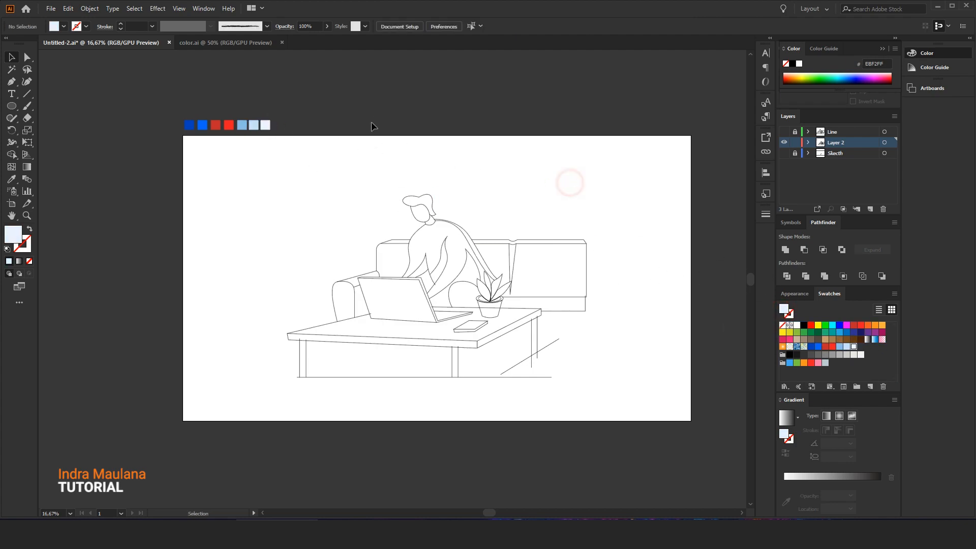
# Step: Select all the line art on Layer 2 and fill the man's sweater with red ED1C24 using the Shape Builder
pyautogui.scroll(1, 239, 141)
pyautogui.moveTo(339, 221); pyautogui.dragTo(659, 405)
pyautogui.scroll(1, 574, 390)
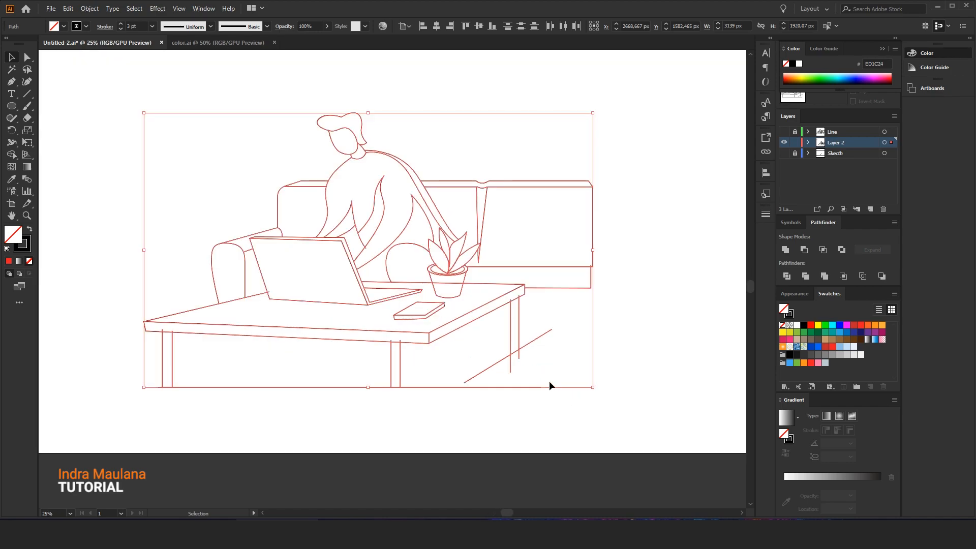
pyautogui.moveTo(529, 362); pyautogui.dragTo(530, 375)
pyautogui.click(15, 155)
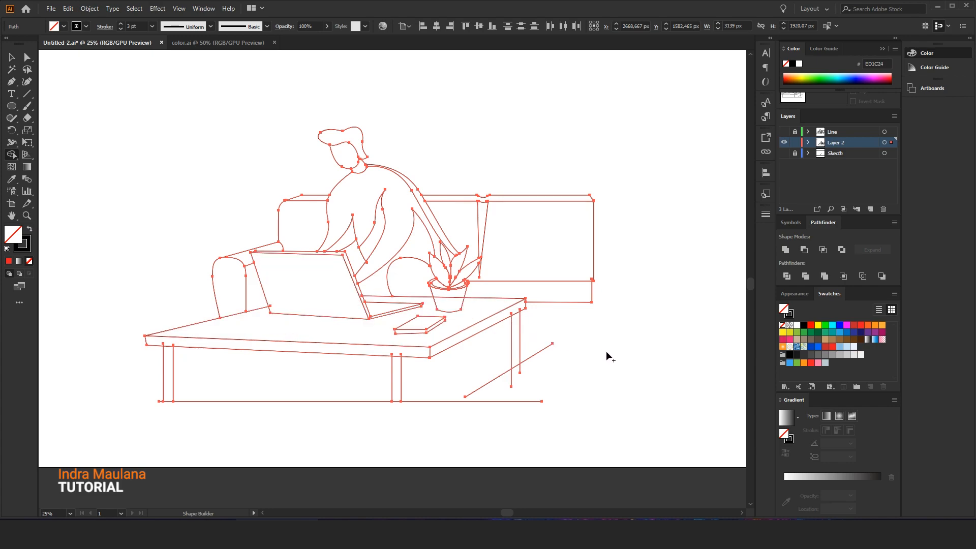
pyautogui.click(830, 346)
pyautogui.click(401, 214)
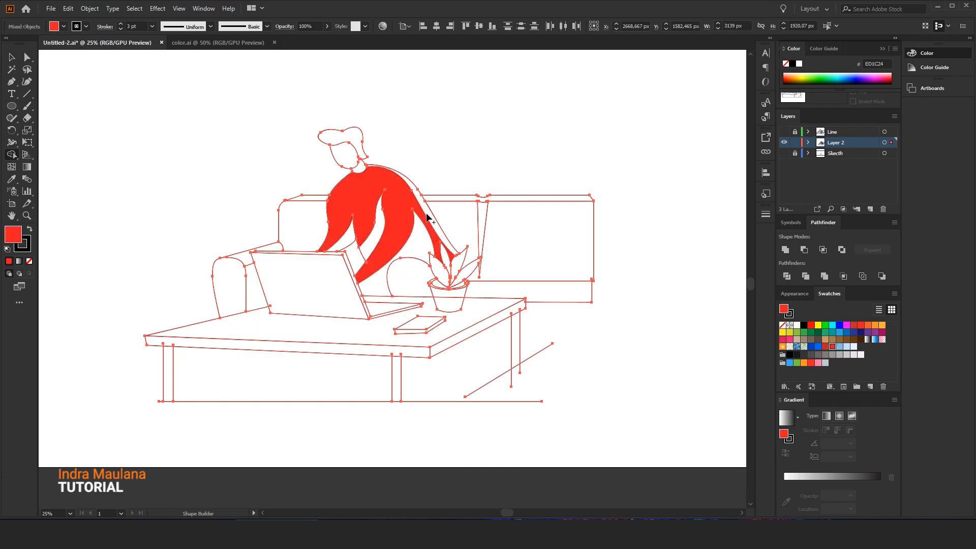
# Step: Try to fill the torso area behind the man's arm with dark red C1272D, and deselect the artwork
pyautogui.click(824, 347)
pyautogui.click(418, 252)
pyautogui.press('v')
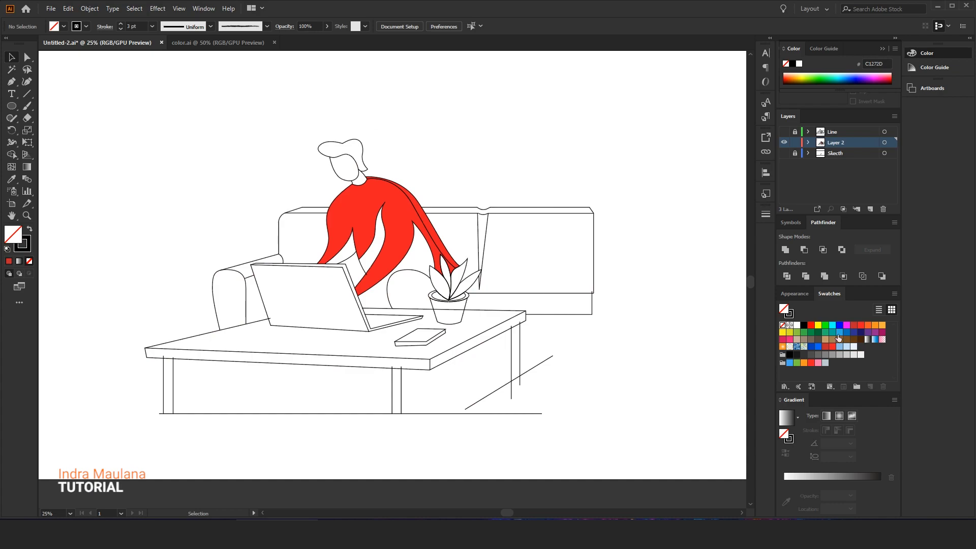
# Step: Show the Skecth layer and trace the curved sweater hem between the man's arm and his knee, then deselect it
pyautogui.click(783, 153)
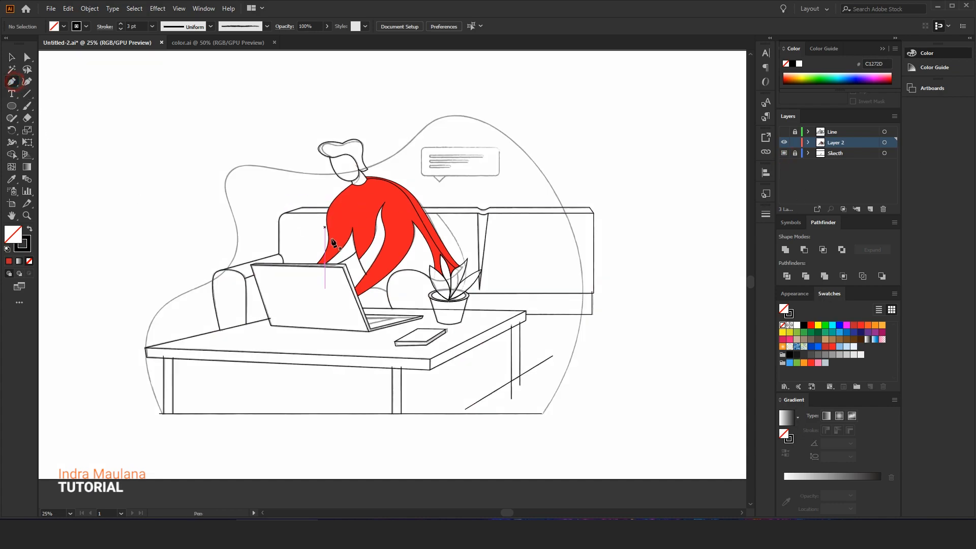
pyautogui.scroll(3, 362, 271)
pyautogui.click(374, 322)
pyautogui.moveTo(428, 325); pyautogui.dragTo(463, 347)
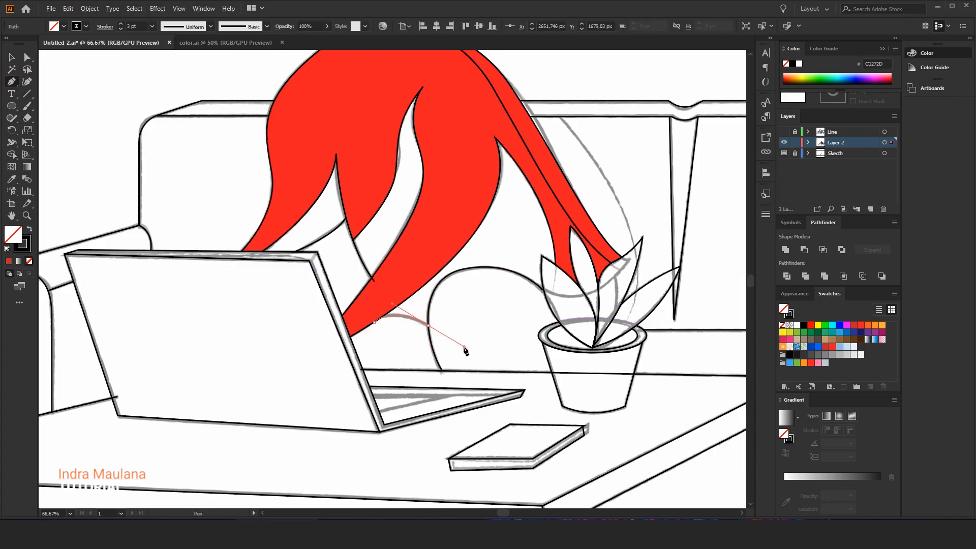
pyautogui.click(11, 56)
pyautogui.click(143, 136)
# Step: Select all the line art and use the Shape Builder to fill the sweater's inner torso areas with C1272D and the trousers below the hem with 0040BC
pyautogui.scroll(-3, 435, 270)
pyautogui.moveTo(185, 122); pyautogui.dragTo(666, 425)
pyautogui.hotkey('shift', 'm')
pyautogui.scroll(1, 421, 288)
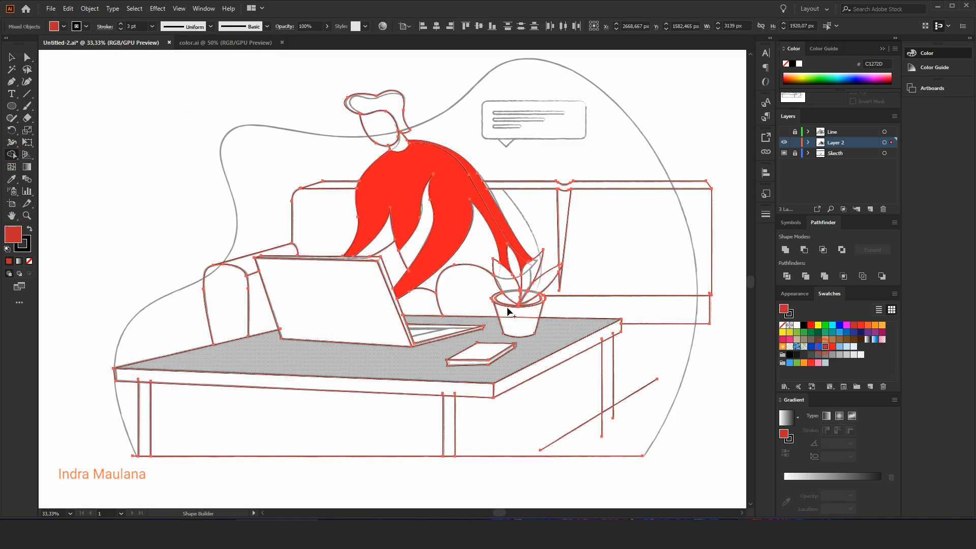
pyautogui.click(471, 246)
pyautogui.click(421, 248)
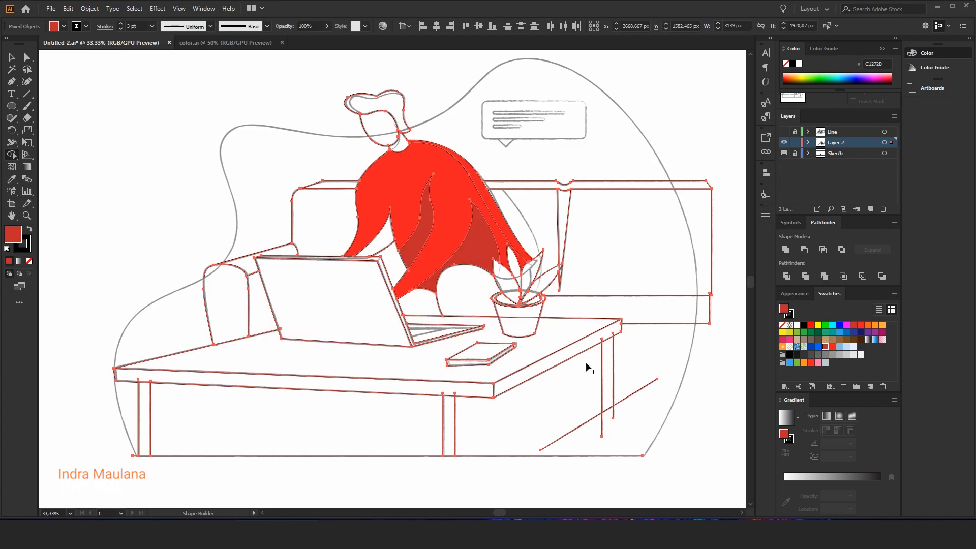
pyautogui.click(811, 346)
pyautogui.click(422, 297)
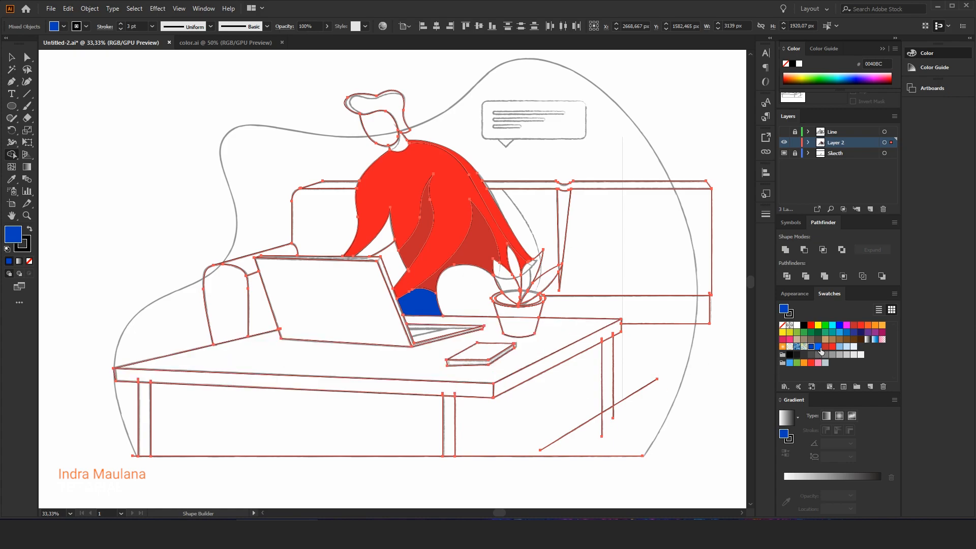
# Step: Colour the table with the Shape Builder, using 0665F7 for its front edges, C6E2FA for its legs and EBF2FF for its top
pyautogui.click(205, 382)
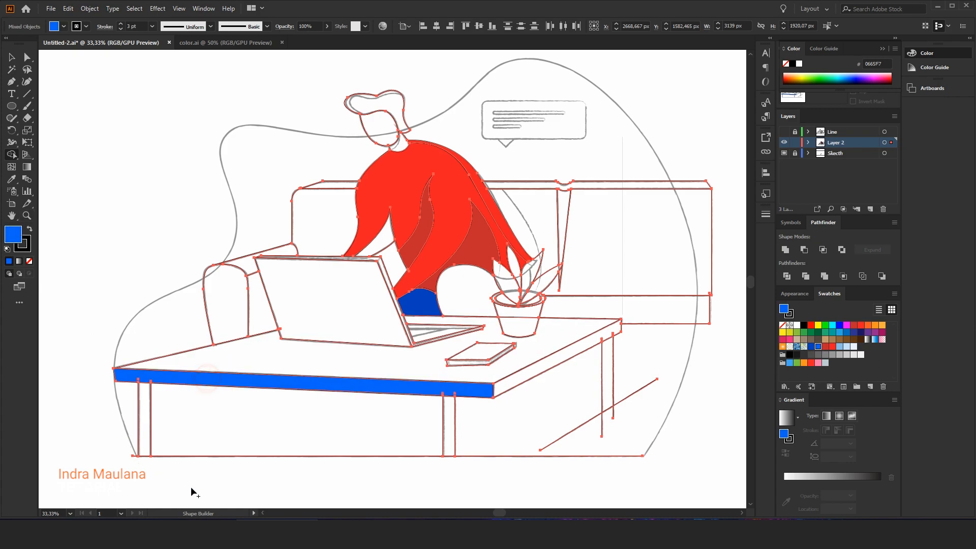
pyautogui.click(513, 386)
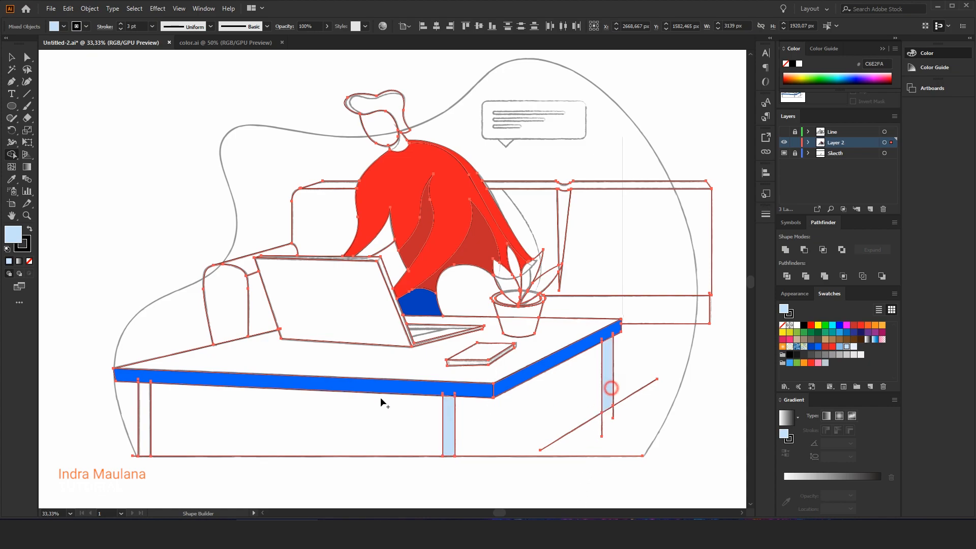
pyautogui.click(145, 398)
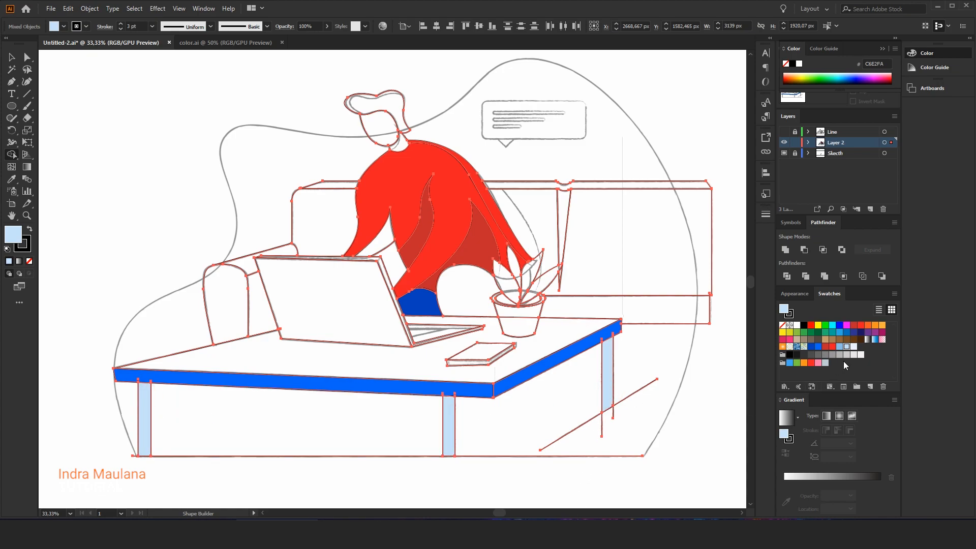
pyautogui.click(853, 347)
pyautogui.click(431, 362)
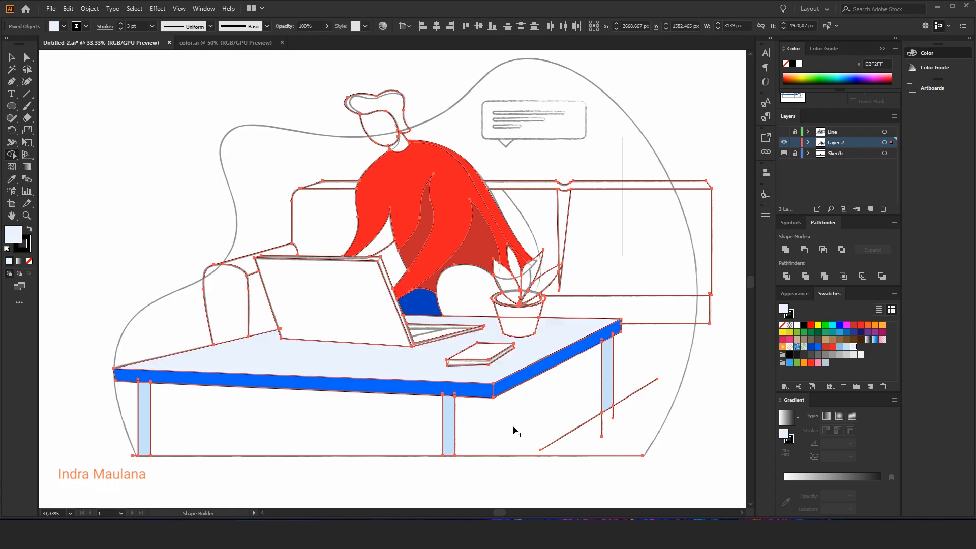
# Step: Colour the laptop with the Shape Builder, using white for the lid's back, C6E2FA for its edges and 89BDE5 for the keyboard face
pyautogui.click(796, 325)
pyautogui.click(375, 311)
pyautogui.click(846, 346)
pyautogui.click(387, 274)
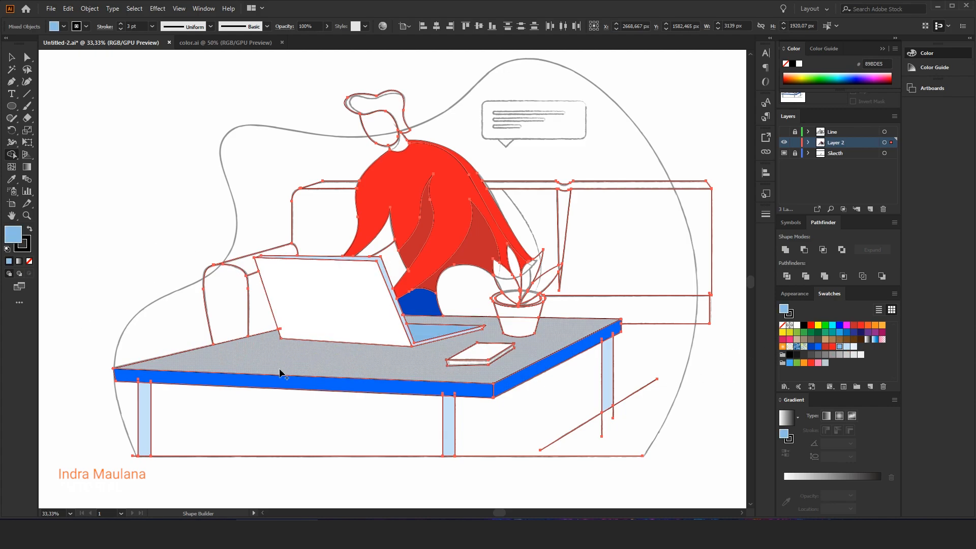
# Step: Undo the keyboard face fill and draw two straight Pen lines across the laptop's keyboard face, one diagonal and one horizontal, then deselect
pyautogui.hotkey('ctrl', 'z')
pyautogui.click(11, 61)
pyautogui.click(117, 140)
pyautogui.scroll(3, 447, 307)
pyautogui.click(11, 81)
pyautogui.scroll(1, 364, 315)
pyautogui.click(324, 440)
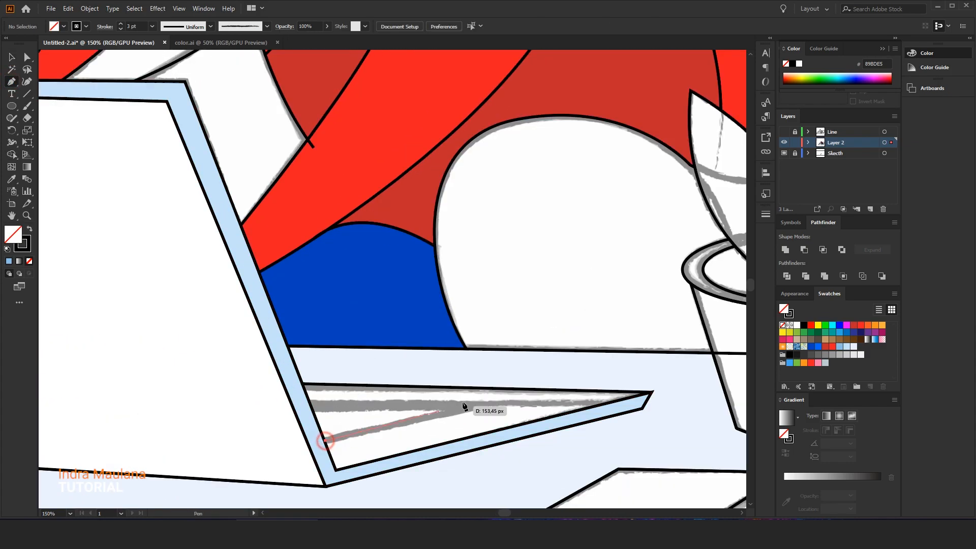
pyautogui.click(481, 405)
pyautogui.click(600, 404)
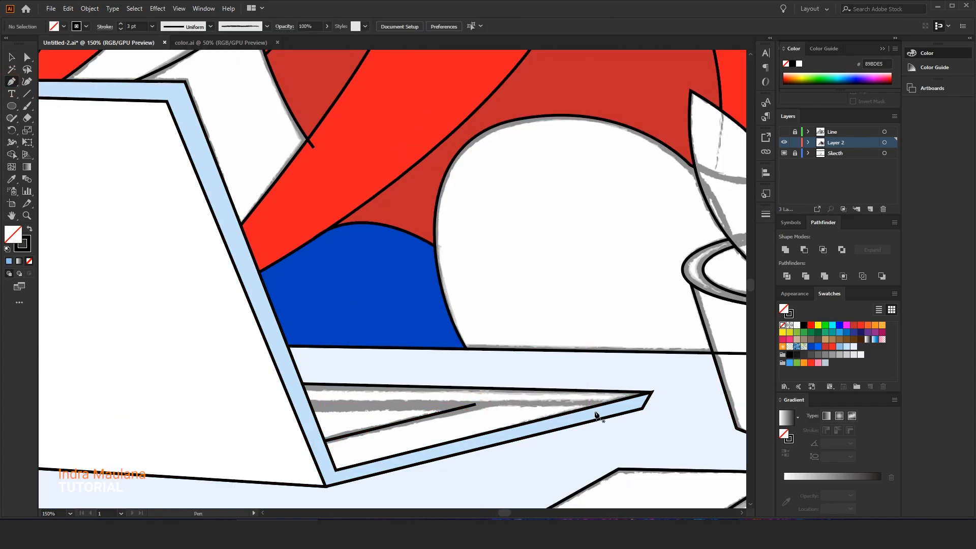
pyautogui.click(311, 405)
pyautogui.hotkey('ctrl', 'shift', 'a')
pyautogui.hotkey('ctrl', '0')
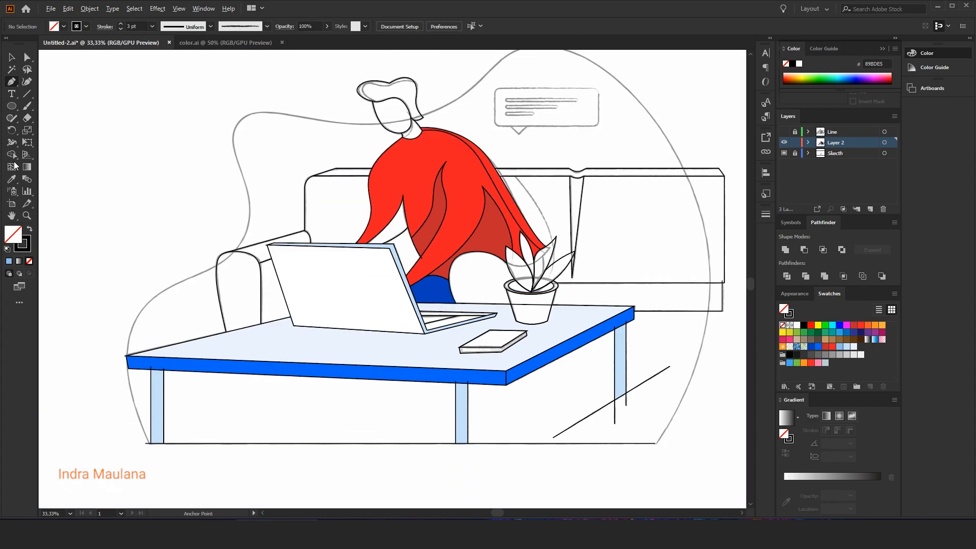
# Step: Adjust the right ends of the laptop's diagonal and horizontal keyboard lines so they reach the lines they should meet
pyautogui.moveTo(115, 71); pyautogui.dragTo(701, 457)
pyautogui.scroll(1, 552, 365)
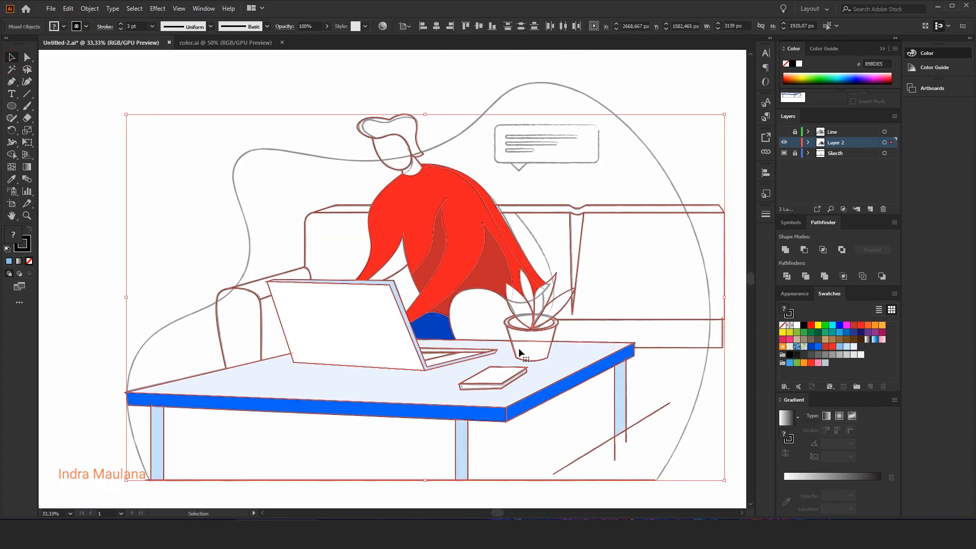
pyautogui.hotkey('shift', 'm')
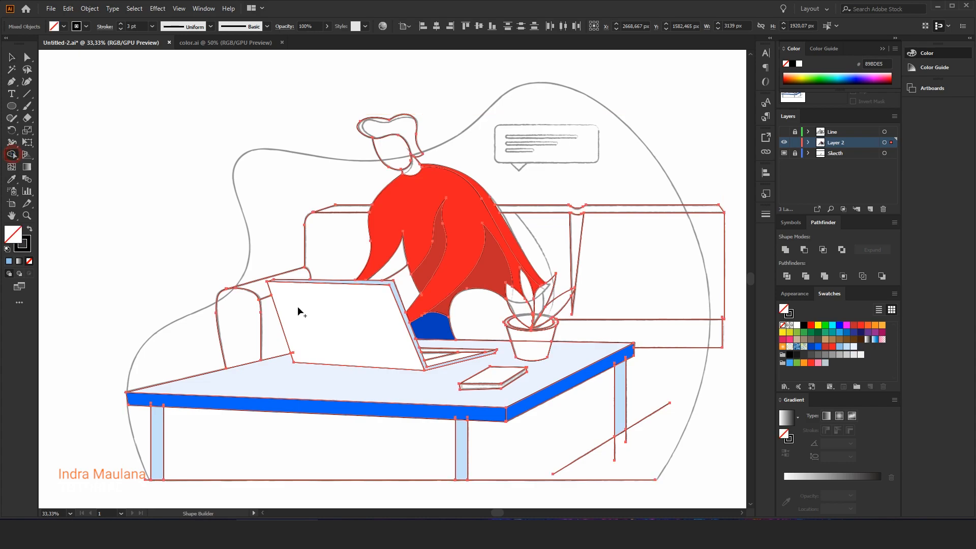
pyautogui.press('z')
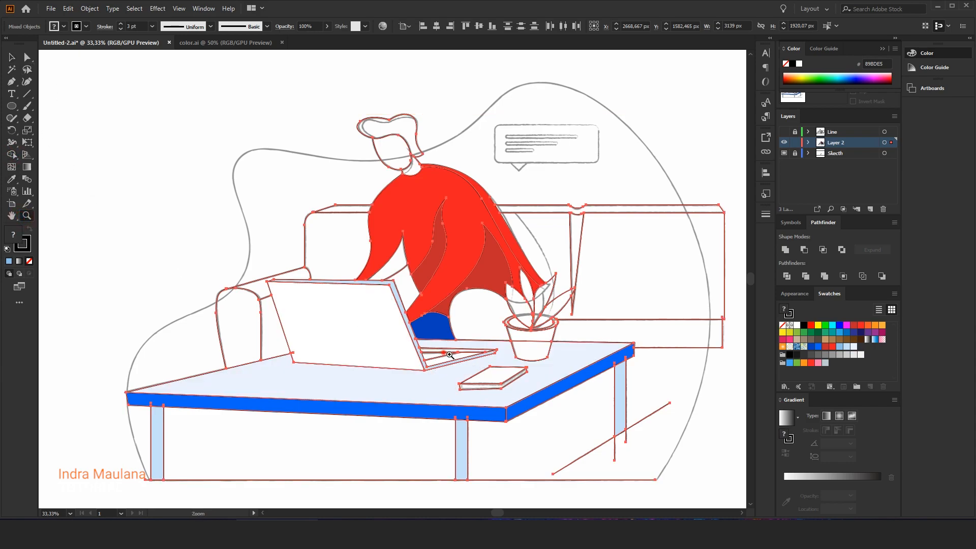
pyautogui.click(441, 353)
pyautogui.click(25, 58)
pyautogui.scroll(4, 514, 365)
pyautogui.moveTo(507, 318); pyautogui.dragTo(518, 314)
pyautogui.hotkey('ctrl', 'z')
pyautogui.click(501, 348)
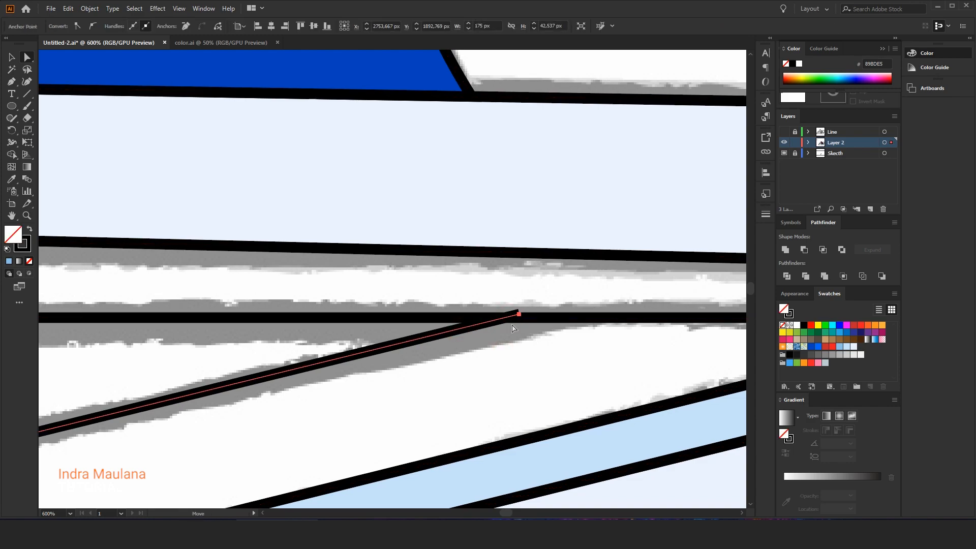
pyautogui.scroll(-2, 296, 338)
pyautogui.moveTo(648, 329); pyautogui.dragTo(659, 331)
pyautogui.scroll(-4, 602, 339)
pyautogui.scroll(4, 508, 336)
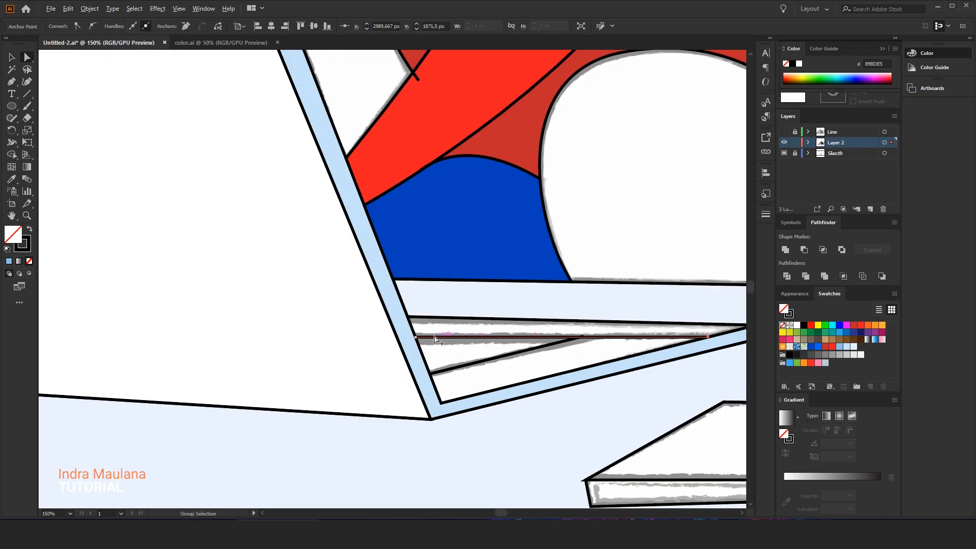
# Step: Move the diagonal keyboard line's lower-left end onto the laptop's inner edge to close the gap
pyautogui.scroll(-7, 473, 337)
pyautogui.click(12, 57)
pyautogui.moveTo(191, 108); pyautogui.dragTo(724, 450)
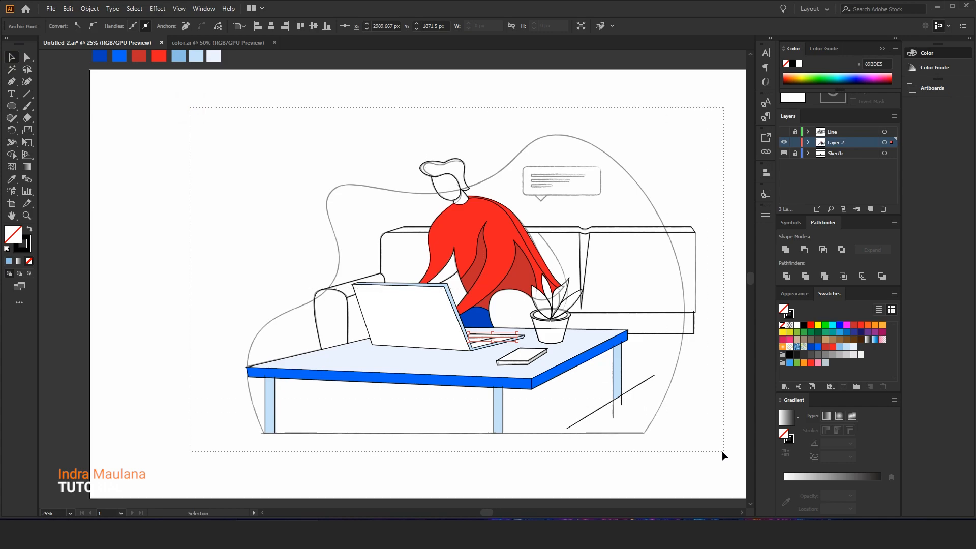
pyautogui.scroll(1, 636, 390)
pyautogui.click(11, 155)
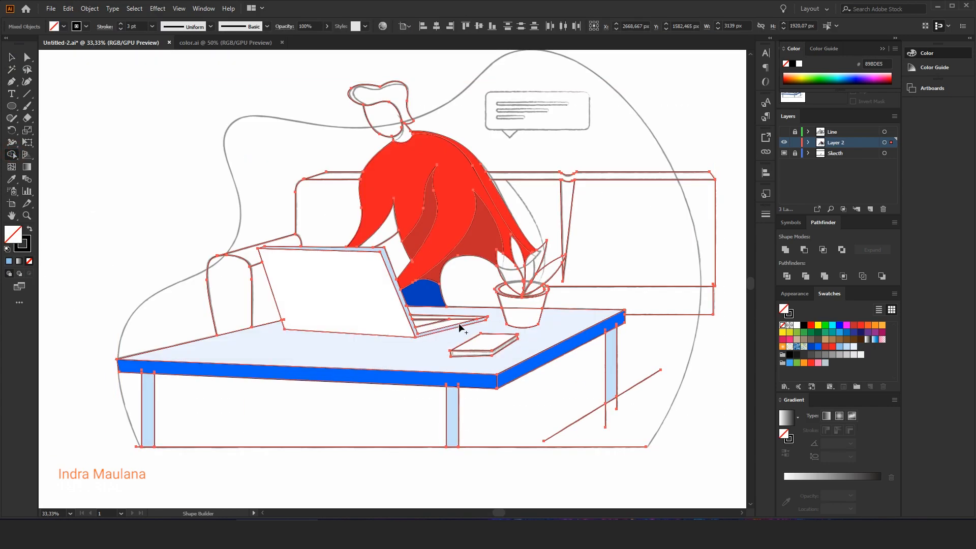
pyautogui.scroll(6, 447, 330)
pyautogui.press('a')
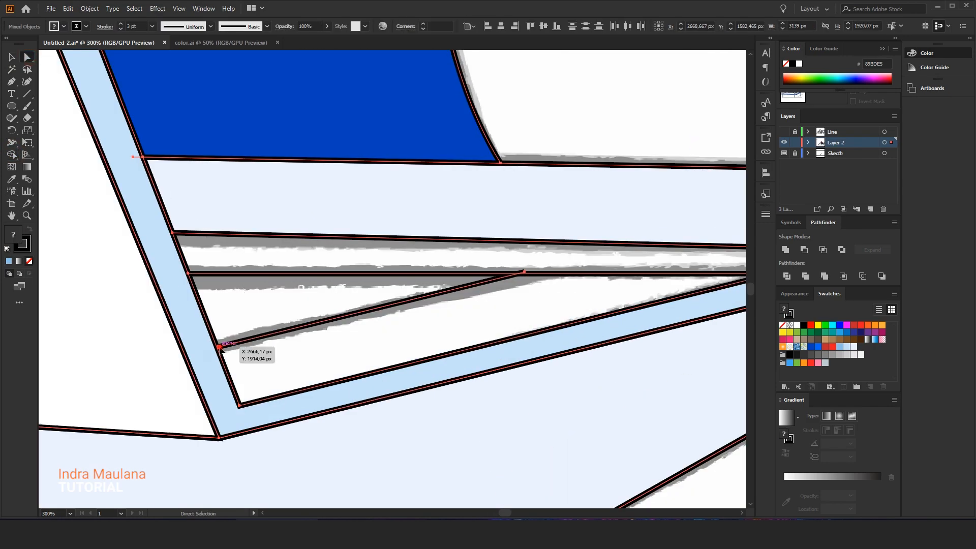
pyautogui.click(219, 346)
# Step: Select all the line art and use the Shape Builder to colour the keyboard face 89BDE5, with 72AACC for its small triangular section
pyautogui.hotkey('ctrl', '0')
pyautogui.moveTo(211, 152); pyautogui.dragTo(641, 415)
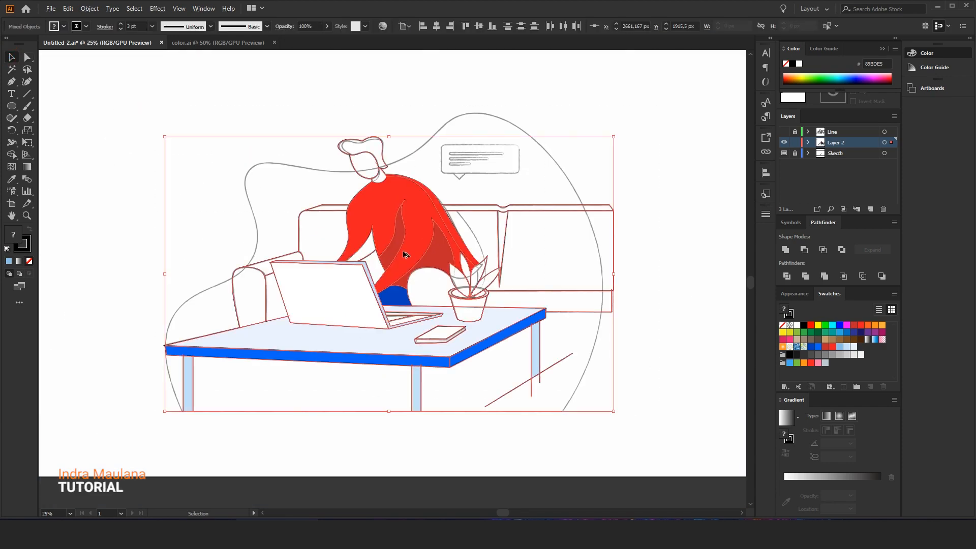
pyautogui.scroll(1, 390, 239)
pyautogui.click(11, 154)
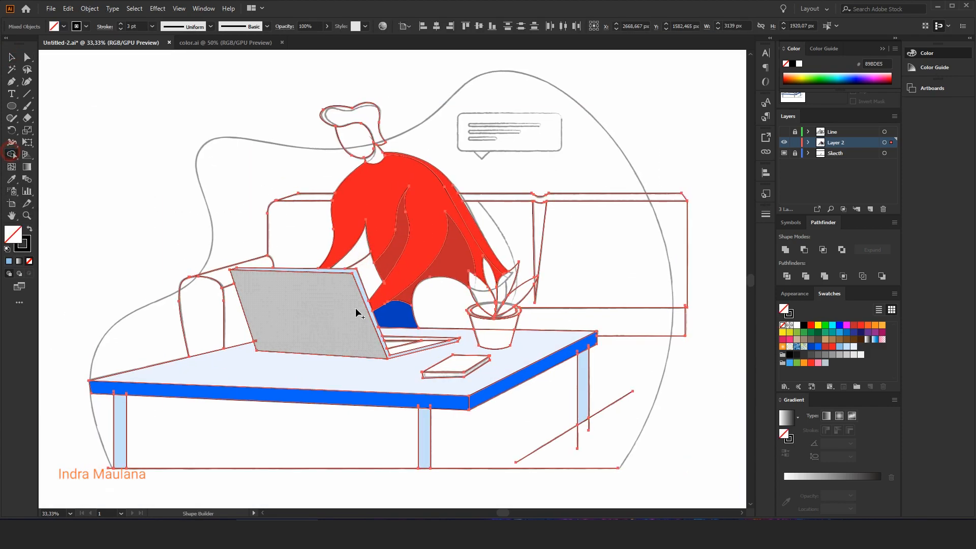
pyautogui.click(400, 345)
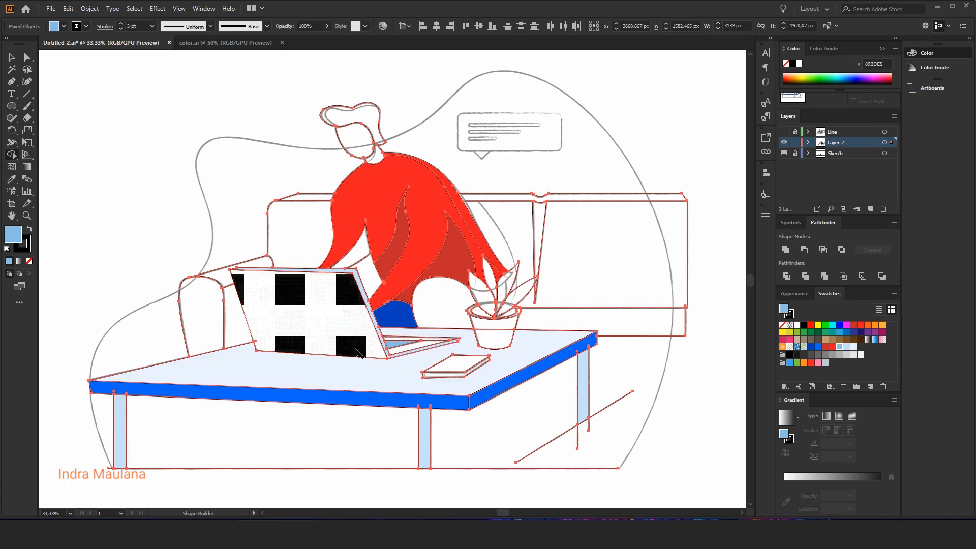
pyautogui.scroll(1, 391, 376)
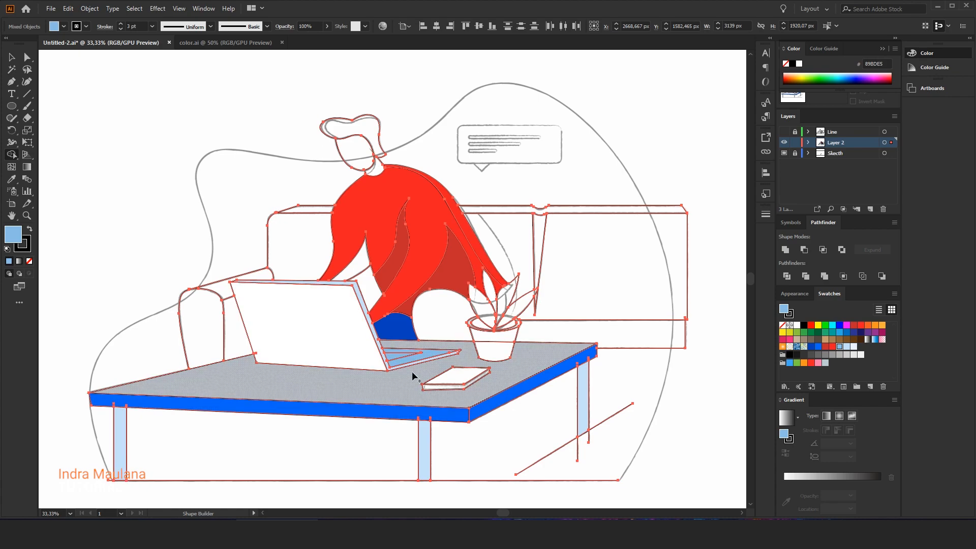
pyautogui.doubleClick(13, 235)
pyautogui.click(559, 205)
pyautogui.click(737, 184)
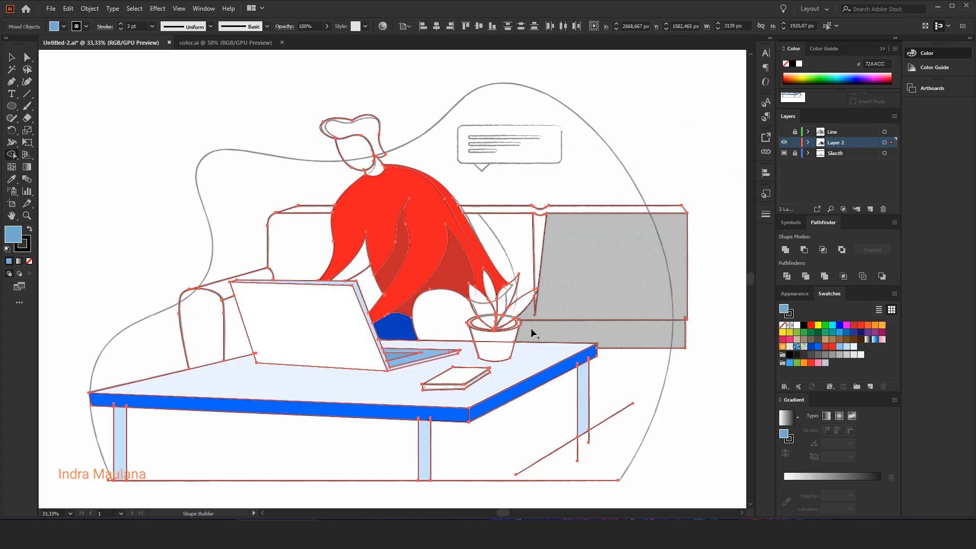
# Step: Examine the lines around the plant pot and sofa for gaps that merge the backrest and base regions
pyautogui.click(28, 216)
pyautogui.scroll(3, 682, 316)
pyautogui.scroll(2, 207, 330)
pyautogui.scroll(-3, 206, 331)
pyautogui.scroll(2, 313, 383)
pyautogui.moveTo(109, 316); pyautogui.dragTo(424, 355)
pyautogui.scroll(2, 366, 366)
pyautogui.moveTo(381, 331); pyautogui.dragTo(344, 404)
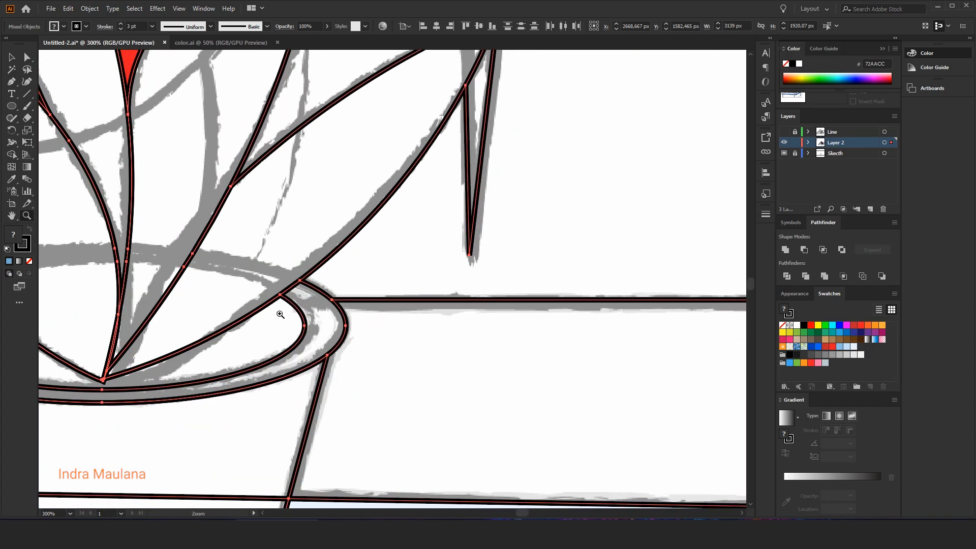
pyautogui.scroll(-6, 412, 339)
pyautogui.scroll(4, 412, 339)
pyautogui.moveTo(396, 300); pyautogui.dragTo(103, 224)
pyautogui.click(13, 155)
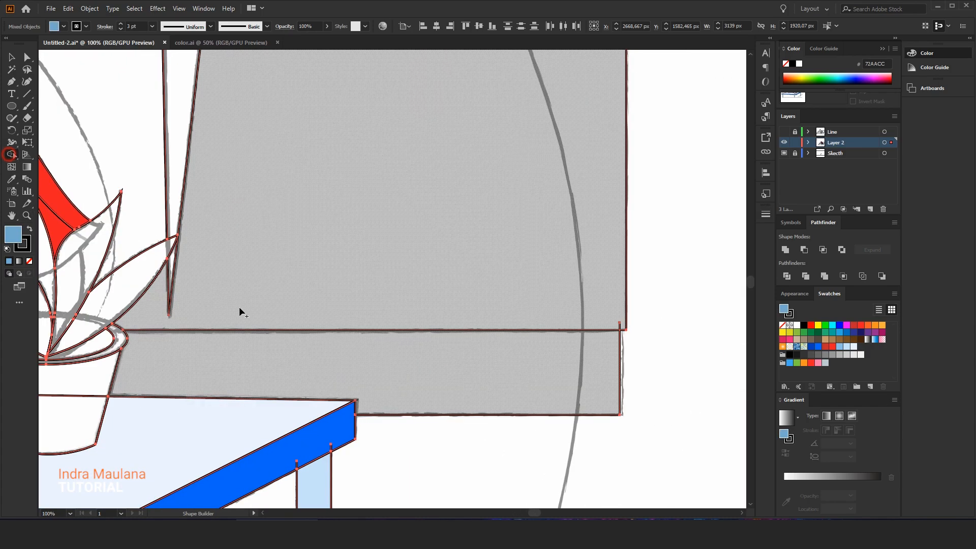
pyautogui.moveTo(248, 337); pyautogui.dragTo(259, 339)
pyautogui.scroll(-1, 665, 375)
pyautogui.scroll(2, 252, 348)
# Step: Move the pot-side end of the sofa's seat line onto the plant pot's rim
pyautogui.click(27, 57)
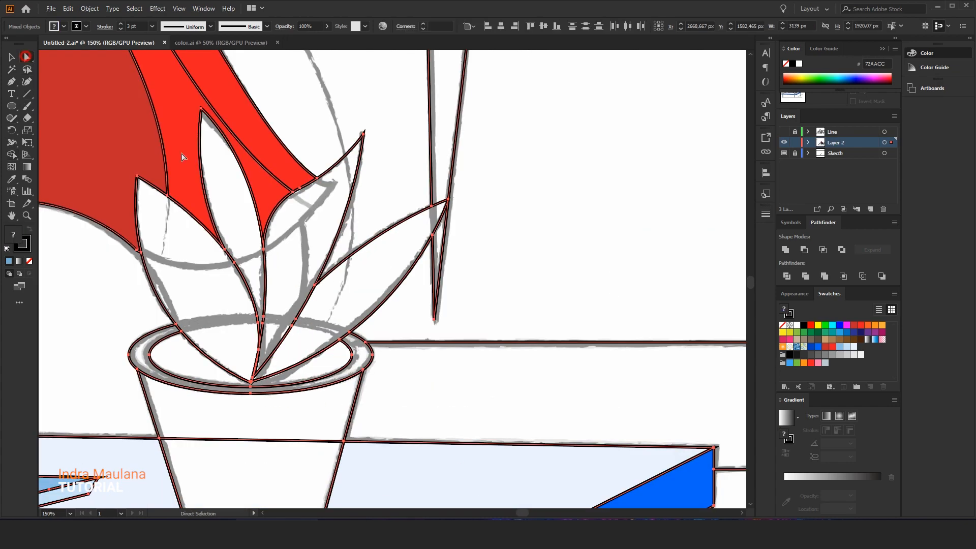
pyautogui.scroll(3, 399, 319)
pyautogui.click(349, 361)
pyautogui.moveTo(309, 380); pyautogui.dragTo(304, 379)
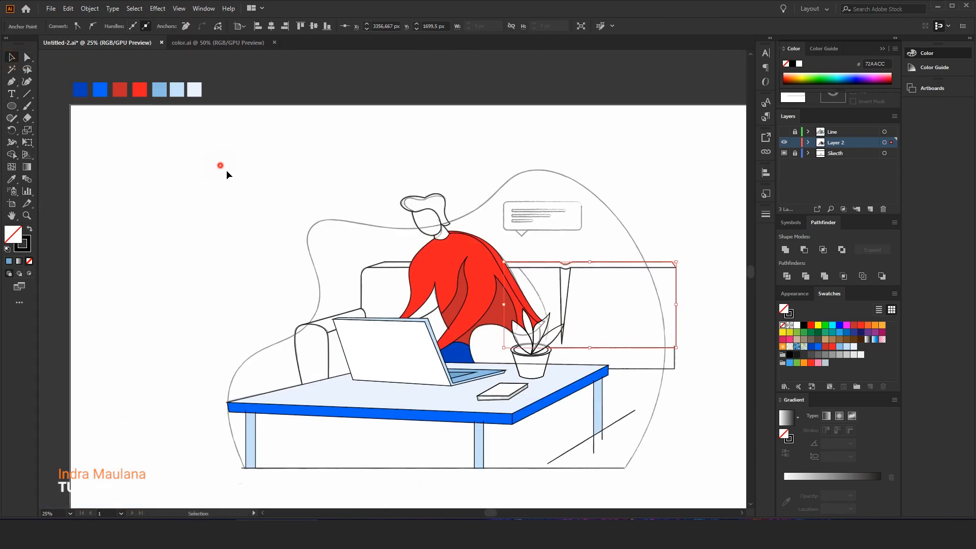
# Step: Select all the line art and fill the sofa's base panel with 73A9C9 using the Shape Builder
pyautogui.moveTo(224, 170); pyautogui.dragTo(726, 468)
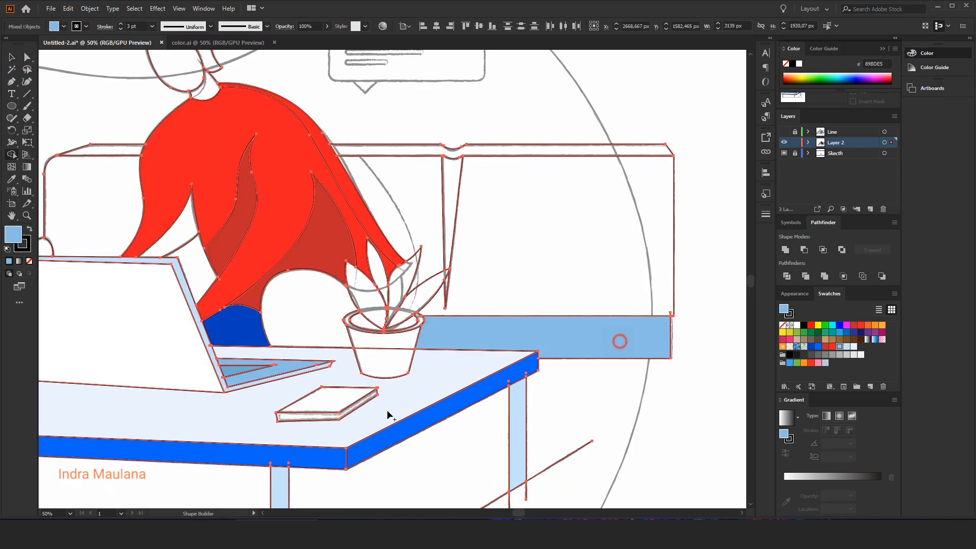
pyautogui.doubleClick(14, 234)
pyautogui.click(557, 200)
pyautogui.click(736, 185)
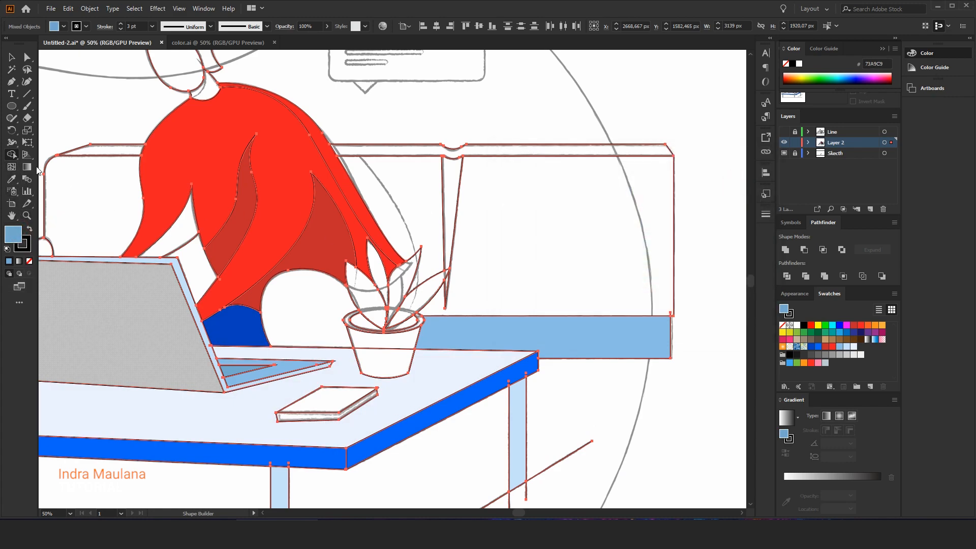
pyautogui.click(438, 342)
# Step: Fill the sofa's backrest areas on both sides of the man with 89BDE5
pyautogui.click(841, 347)
pyautogui.click(584, 271)
pyautogui.click(413, 218)
pyautogui.moveTo(153, 292); pyautogui.dragTo(205, 288)
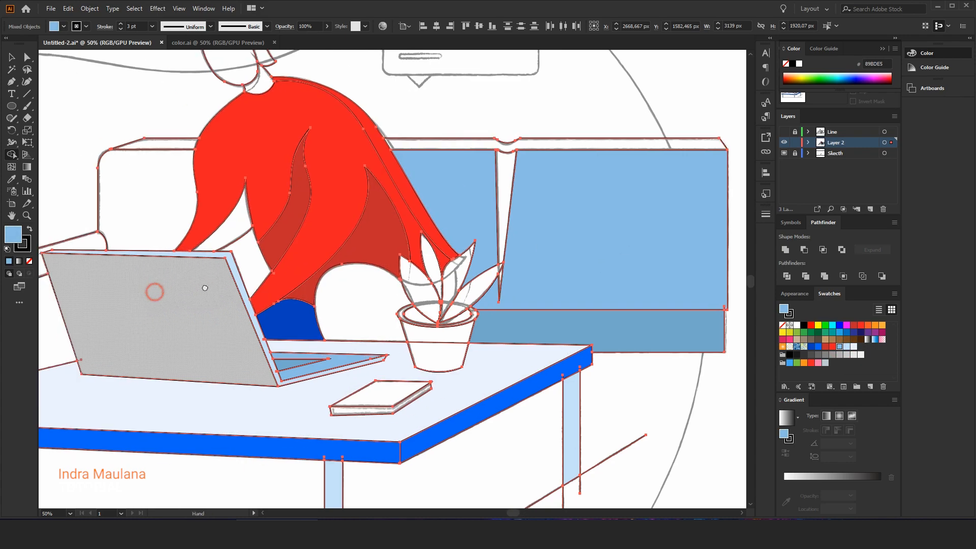
pyautogui.click(178, 196)
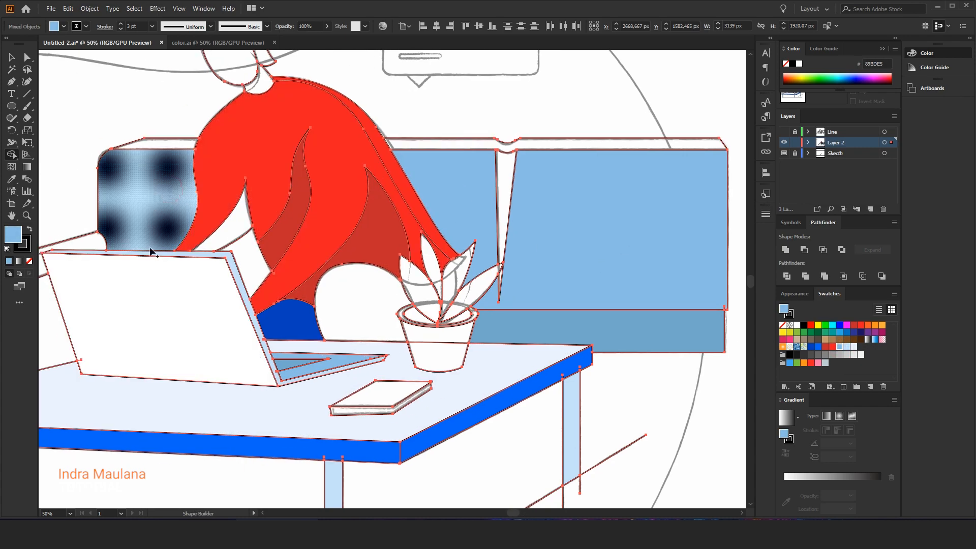
# Step: Fill the sweater area beneath the man's far arm with C1272D, and his raised knee and the backrest's cushion gap with 0665F7
pyautogui.press('Left')
pyautogui.press('Left')
pyautogui.click(235, 229)
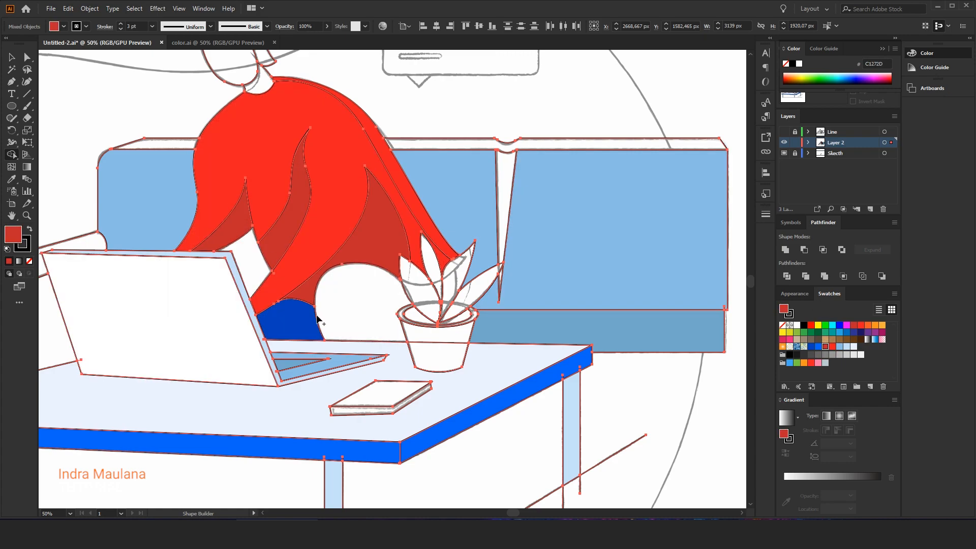
pyautogui.press('Left')
pyautogui.click(355, 298)
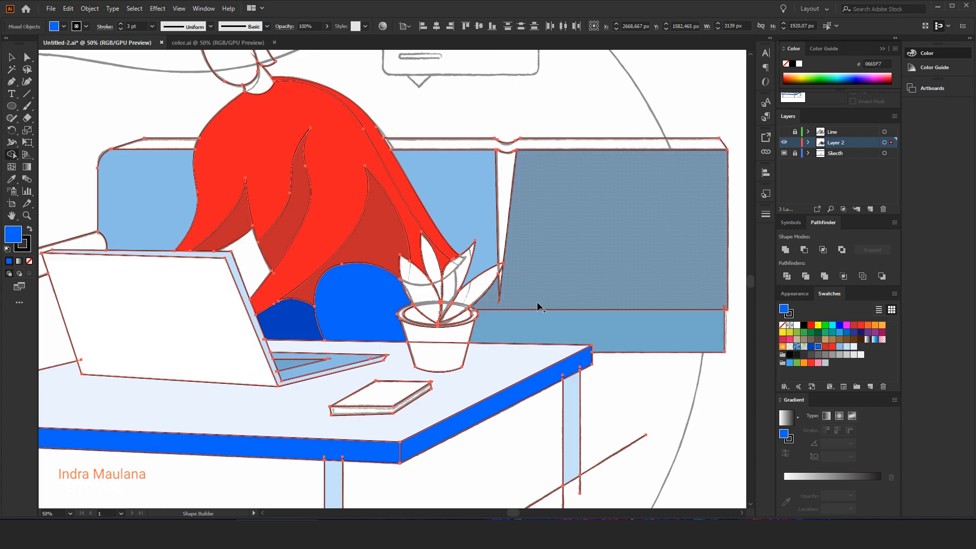
pyautogui.click(500, 168)
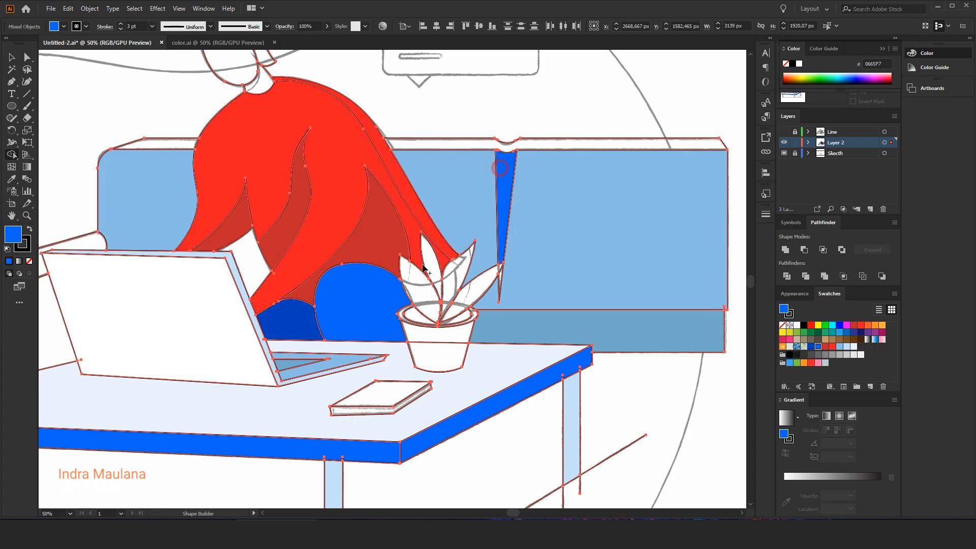
# Step: Fill the sofa backrest's top edge with C6E2FA on both sides of the man
pyautogui.click(847, 347)
pyautogui.click(665, 145)
pyautogui.click(155, 143)
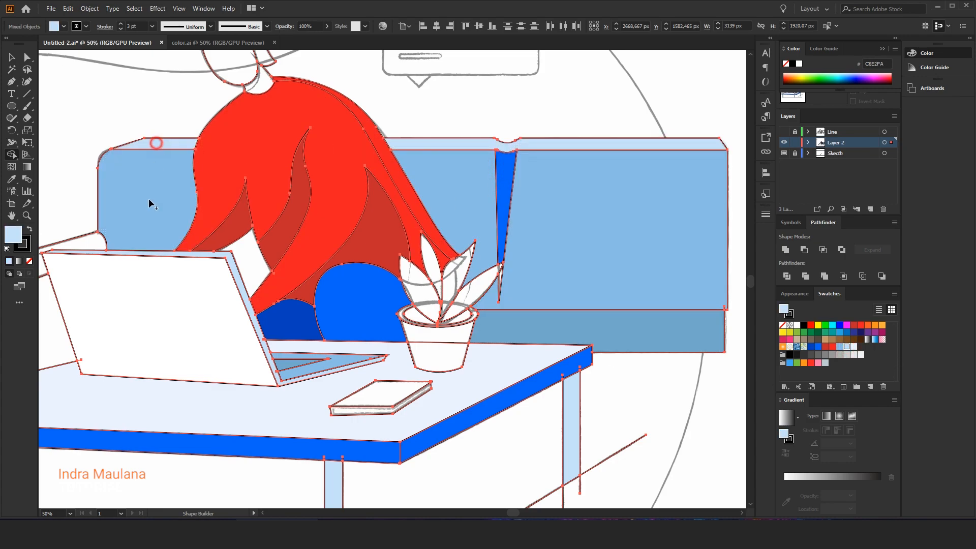
# Step: Fill the sofa backrest's top edge and the armrest's top surface with EBF2FF
pyautogui.moveTo(171, 333); pyautogui.dragTo(325, 312)
pyautogui.scroll(-1, 351, 326)
pyautogui.click(854, 347)
pyautogui.click(681, 192)
pyautogui.scroll(1, 200, 306)
pyautogui.moveTo(202, 308); pyautogui.dragTo(218, 332)
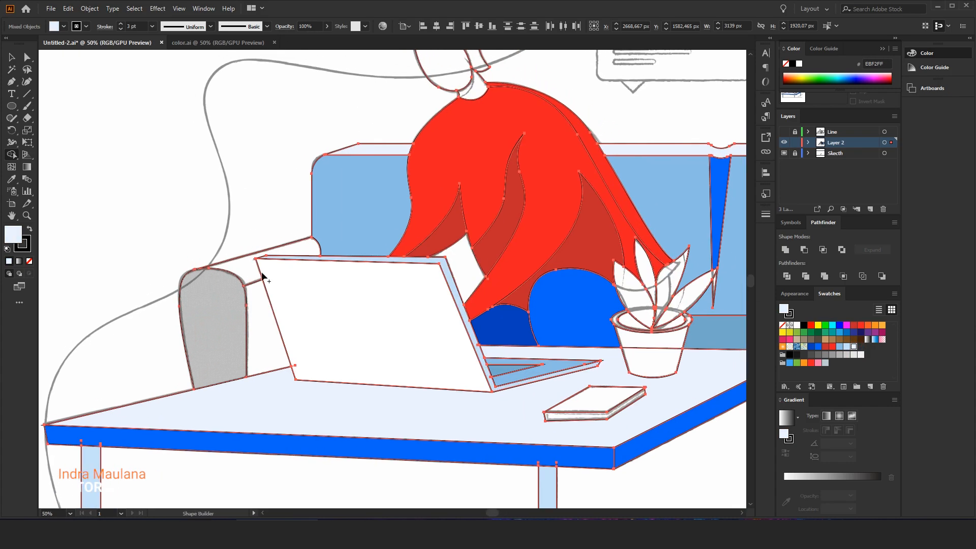
pyautogui.click(239, 273)
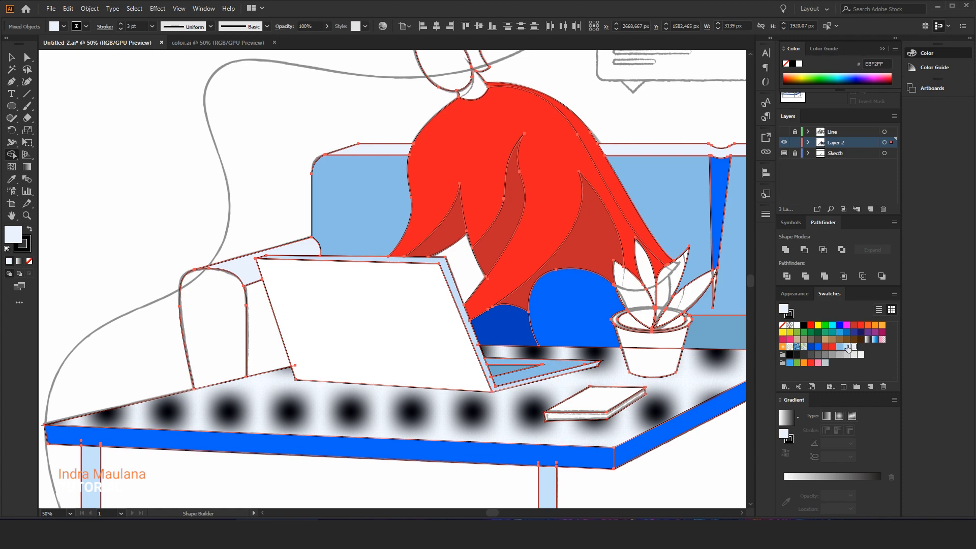
# Step: Fill the armrest's inner side beside the laptop with C6E2FA, then deselect the artwork
pyautogui.click(846, 347)
pyautogui.click(258, 337)
pyautogui.click(12, 57)
pyautogui.click(107, 89)
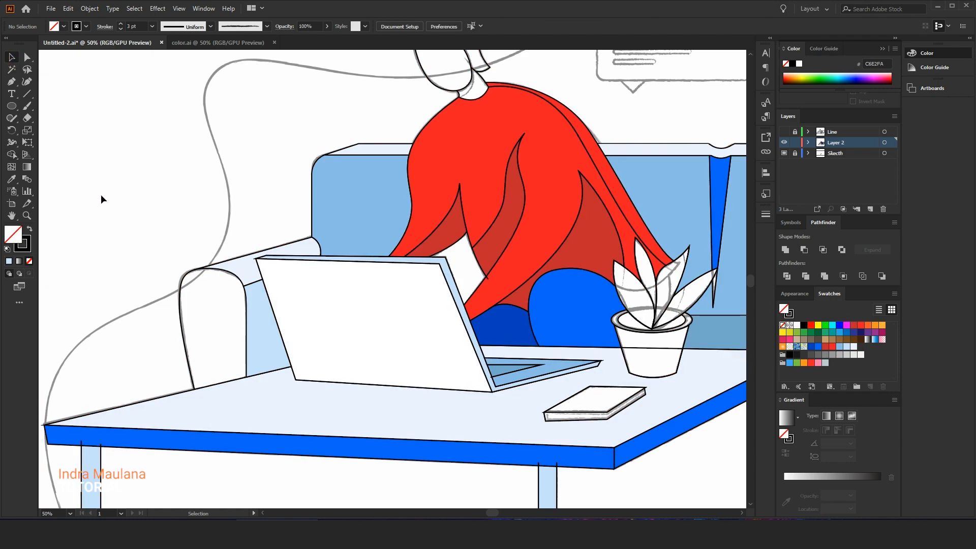
# Step: Sample 73A9C9 from the sofa base, save it as a swatch, and fill the armrest's front with it using the Shape Builder
pyautogui.click(721, 330)
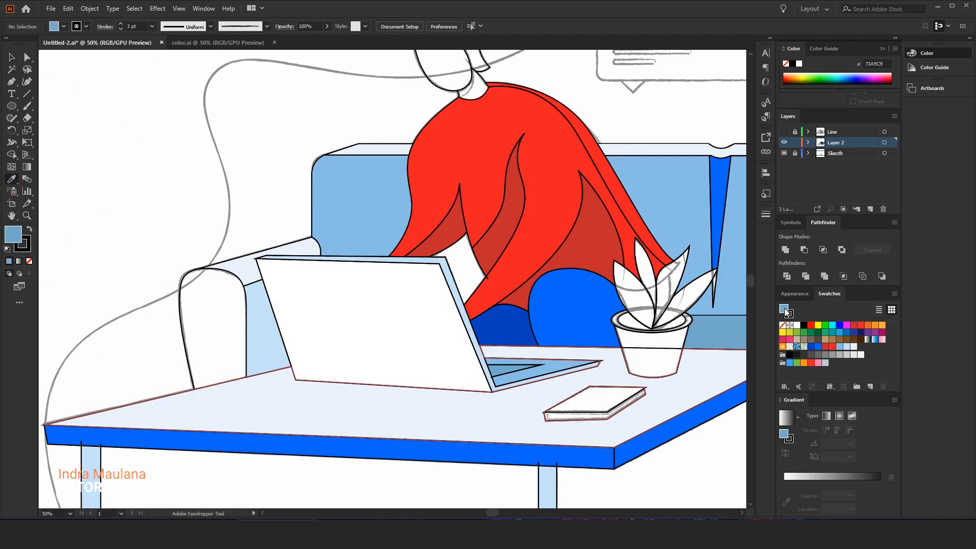
pyautogui.moveTo(862, 350); pyautogui.dragTo(861, 348)
pyautogui.hotkey('ctrl', '-')
pyautogui.moveTo(183, 126); pyautogui.dragTo(711, 427)
pyautogui.click(11, 155)
pyautogui.click(250, 320)
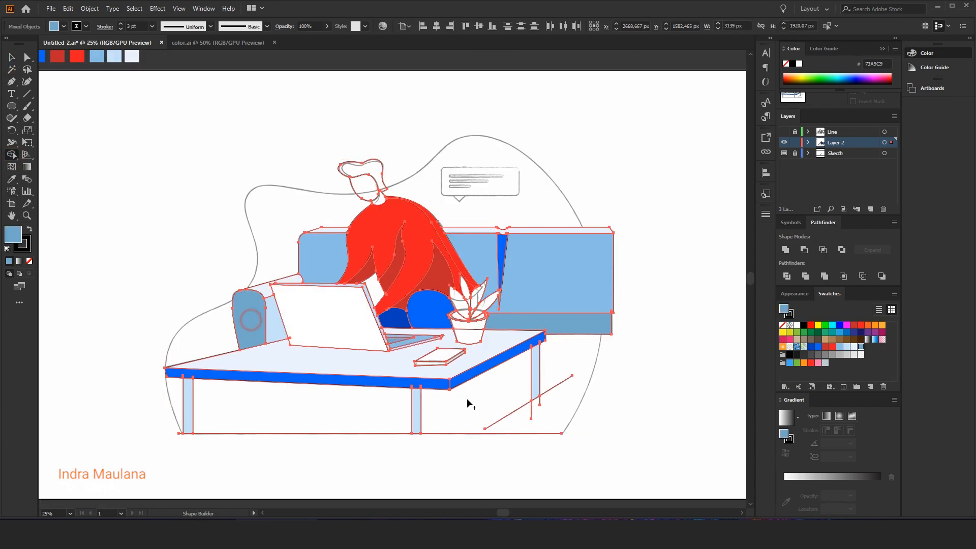
# Step: Fill the sofa area showing between the man's arms and the laptop with 73A9C9
pyautogui.scroll(1, 382, 288)
pyautogui.click(372, 288)
pyautogui.scroll(-1, 539, 379)
pyautogui.moveTo(479, 454); pyautogui.dragTo(494, 451)
pyautogui.scroll(1, 633, 451)
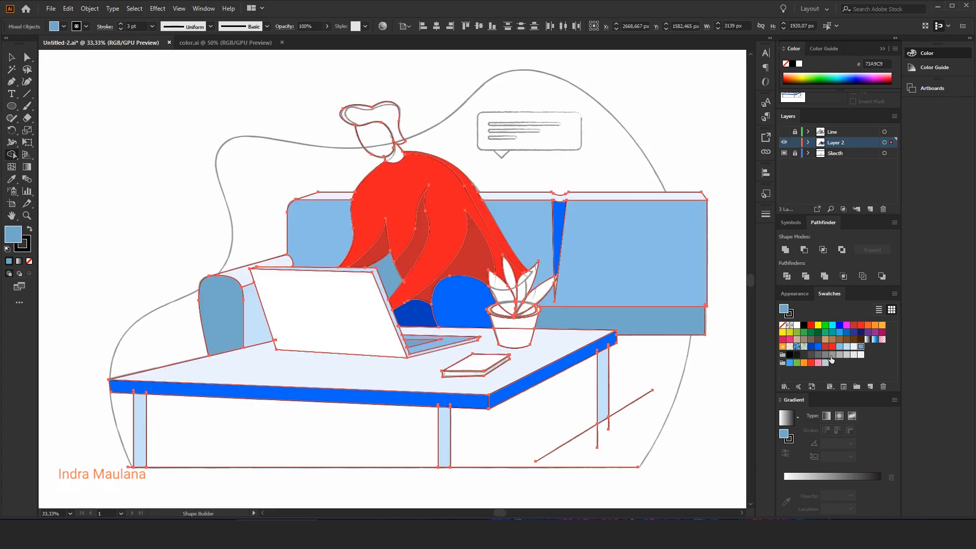
# Step: Fill the cover of the notebook on the table with 0665F7
pyautogui.click(475, 364)
pyautogui.scroll(1, 541, 343)
pyautogui.press('Right')
pyautogui.press('Right')
pyautogui.press('Right')
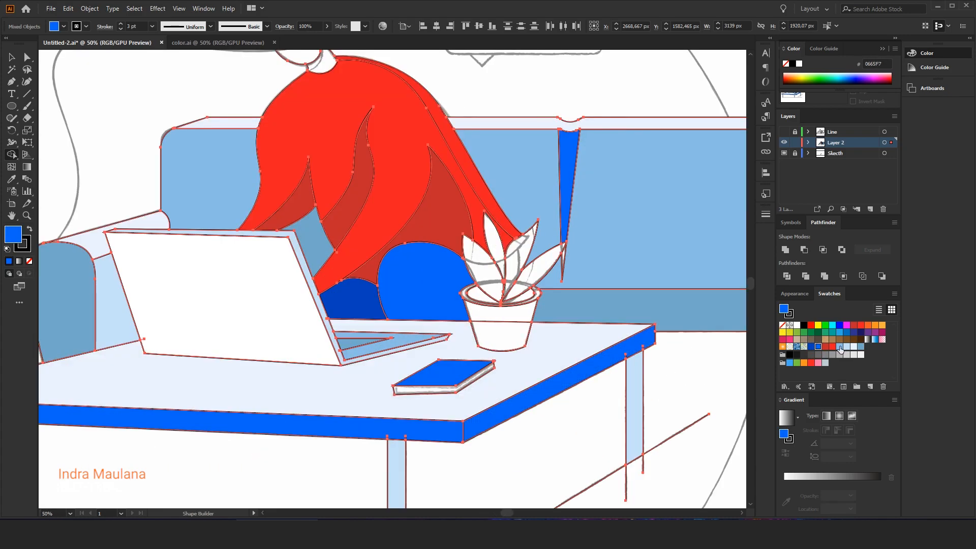
# Step: Fill the man's face with EBF2FF and his neck with C6E2FA using the Shape Builder
pyautogui.scroll(-2, 614, 349)
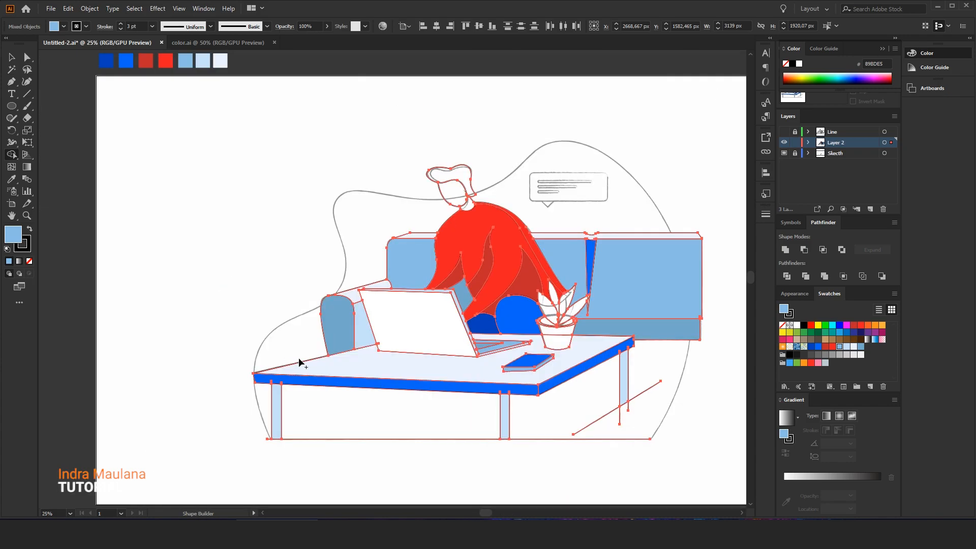
pyautogui.click(852, 348)
pyautogui.click(452, 194)
pyautogui.scroll(3, 464, 181)
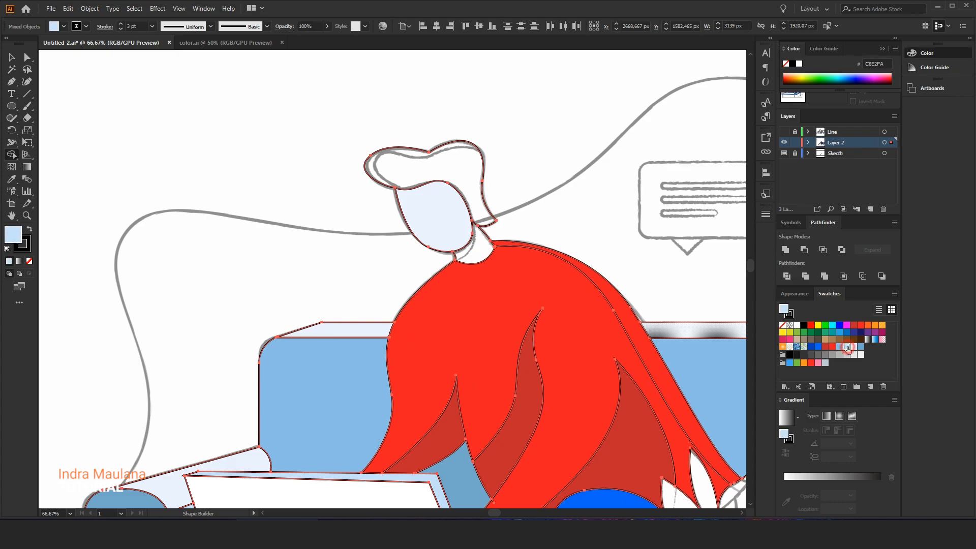
pyautogui.click(473, 255)
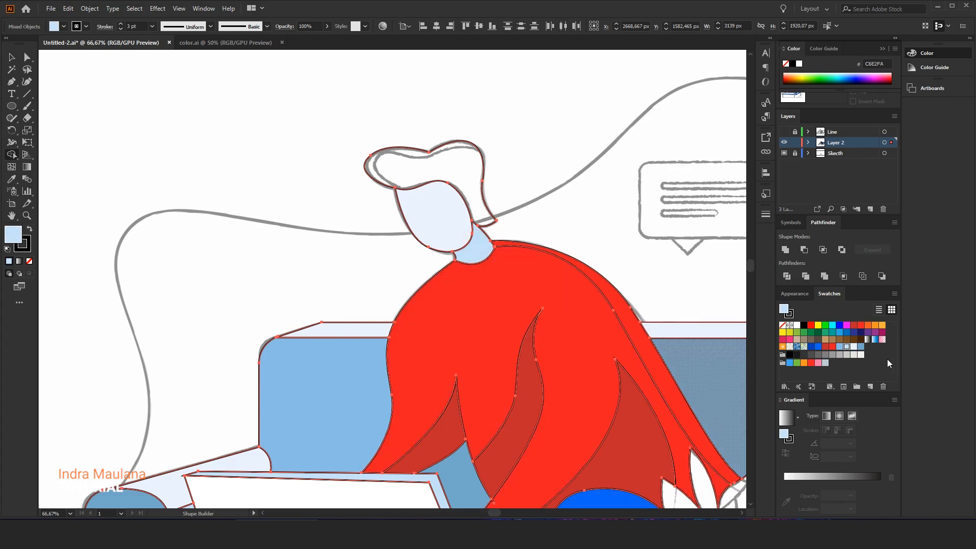
# Step: Fill the man's hair with the dark blue swatch 1B1464
pyautogui.click(859, 333)
pyautogui.click(418, 212)
pyautogui.scroll(-3, 344, 242)
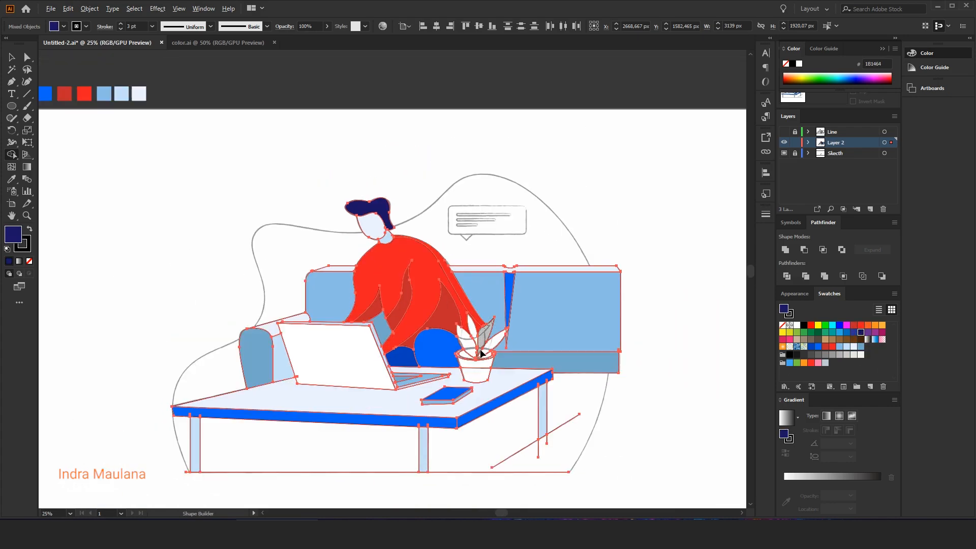
# Step: Fill the body of the plant pot on the table with 89BDE5
pyautogui.scroll(3, 484, 342)
pyautogui.click(839, 347)
pyautogui.click(504, 386)
pyautogui.moveTo(485, 371)
pyautogui.mouseDown()
pyautogui.moveTo(479, 394)
pyautogui.moveTo(489, 393)
pyautogui.mouseUp()
pyautogui.scroll(2, 509, 348)
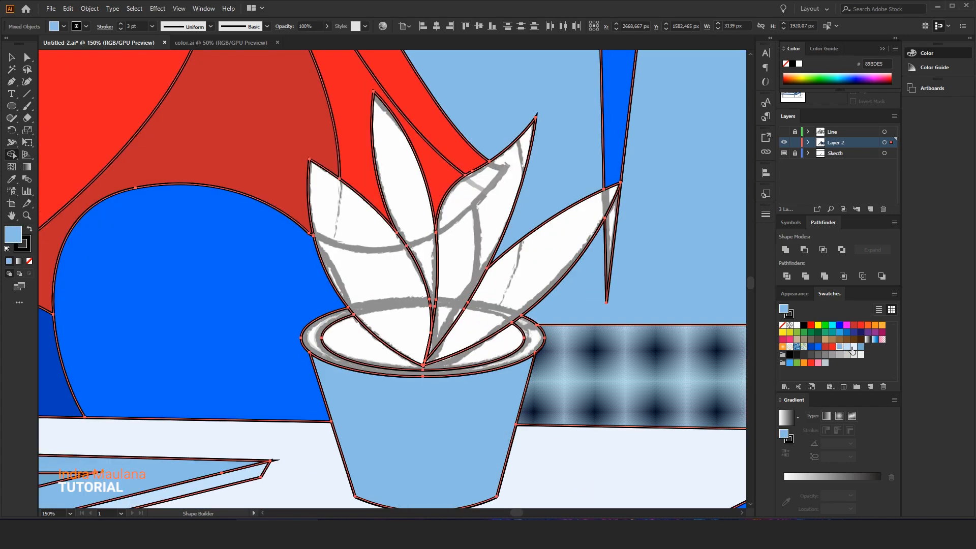
# Step: Fill the plant pot's rim with C6E2FA and its inside with 89BDE5
pyautogui.click(847, 348)
pyautogui.click(518, 356)
pyautogui.click(839, 347)
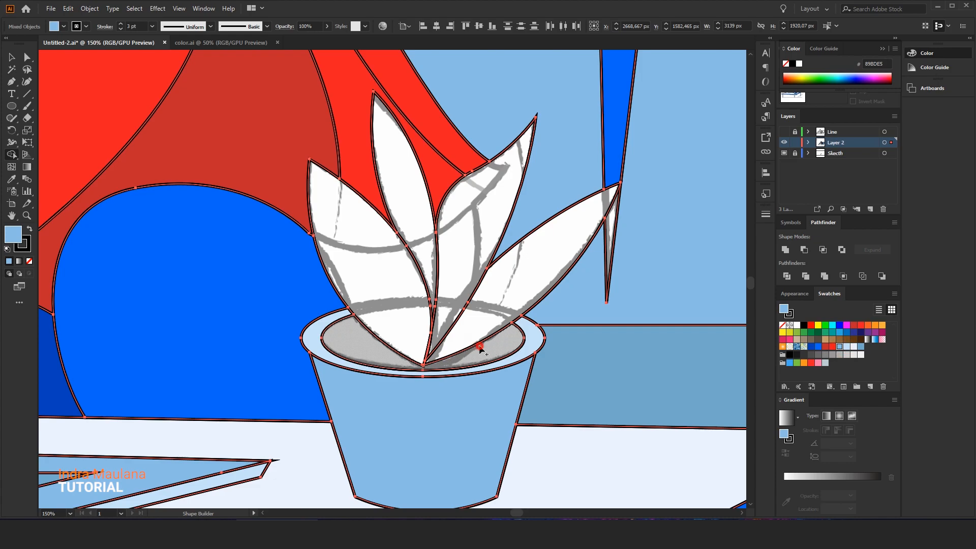
pyautogui.click(481, 349)
# Step: Fill all of the plant's leaves with EBF2FF, then deselect the artwork
pyautogui.scroll(-1, 352, 395)
pyautogui.click(853, 347)
pyautogui.click(483, 312)
pyautogui.click(381, 316)
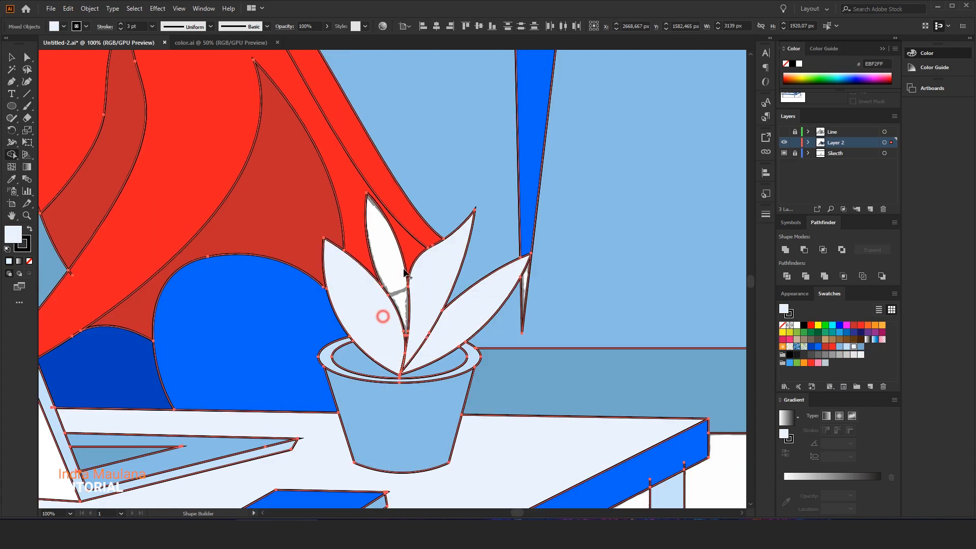
pyautogui.scroll(-4, 417, 310)
pyautogui.click(11, 59)
pyautogui.click(230, 126)
pyautogui.scroll(2, 200, 313)
pyautogui.scroll(-3, 188, 254)
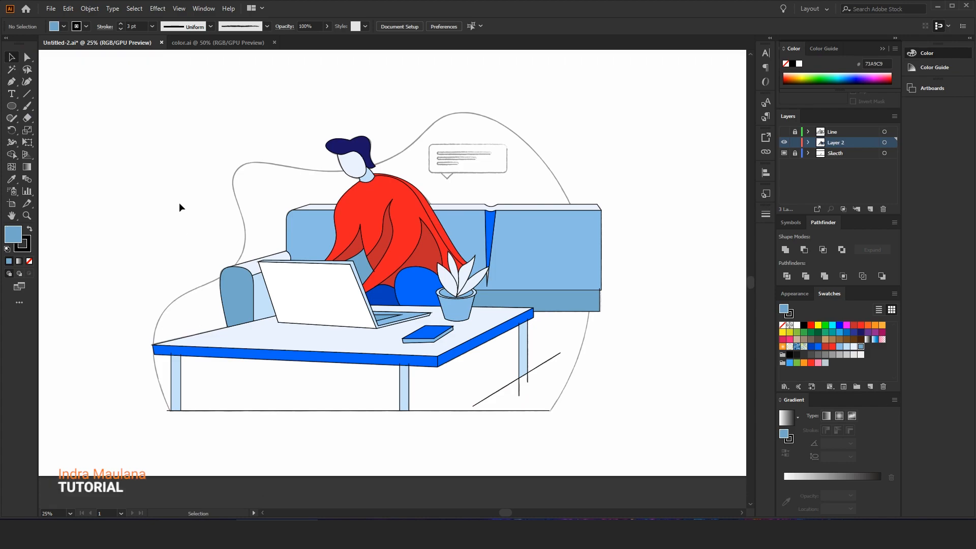
# Step: Hide the sketch layer and remove the stroke from all of the coloured artwork
pyautogui.click(783, 153)
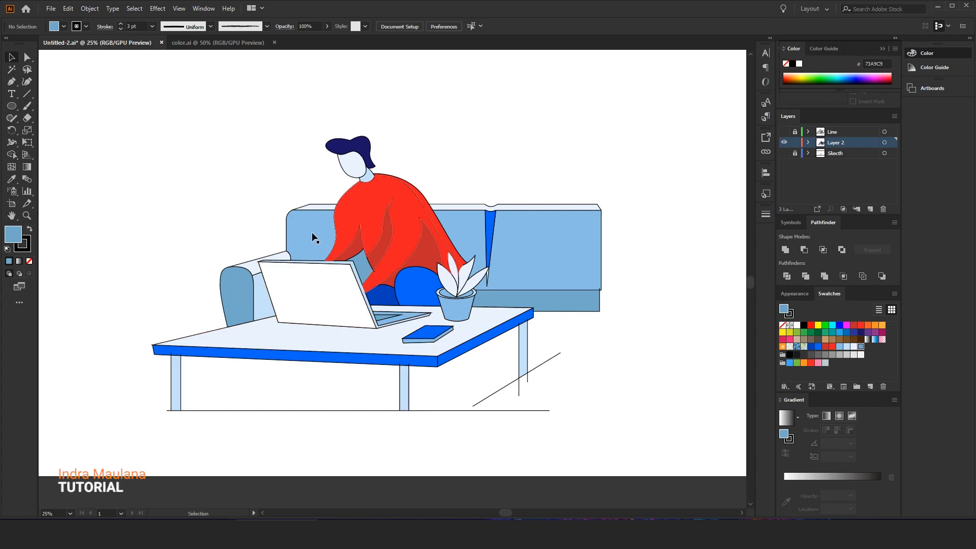
pyautogui.moveTo(318, 213); pyautogui.dragTo(704, 430)
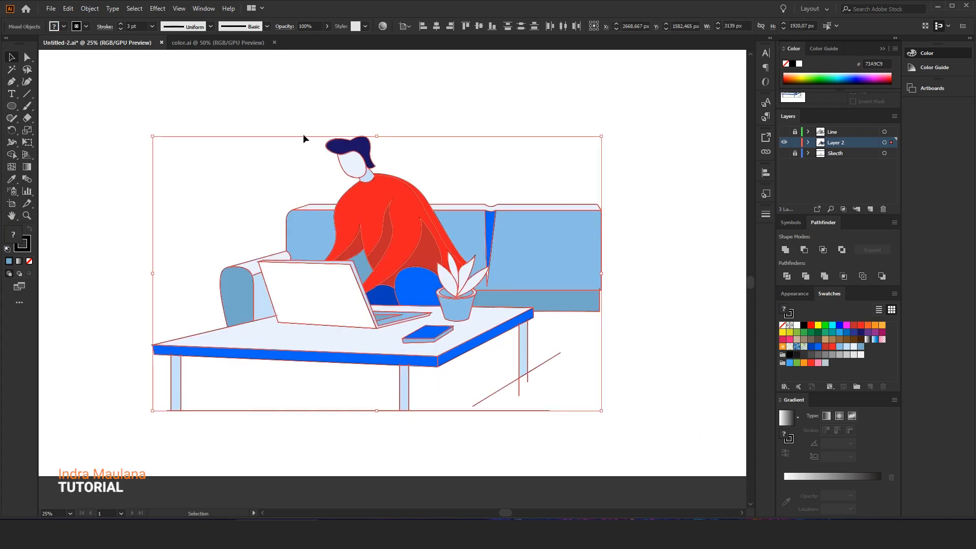
pyautogui.click(87, 27)
pyautogui.click(6, 47)
pyautogui.click(331, 110)
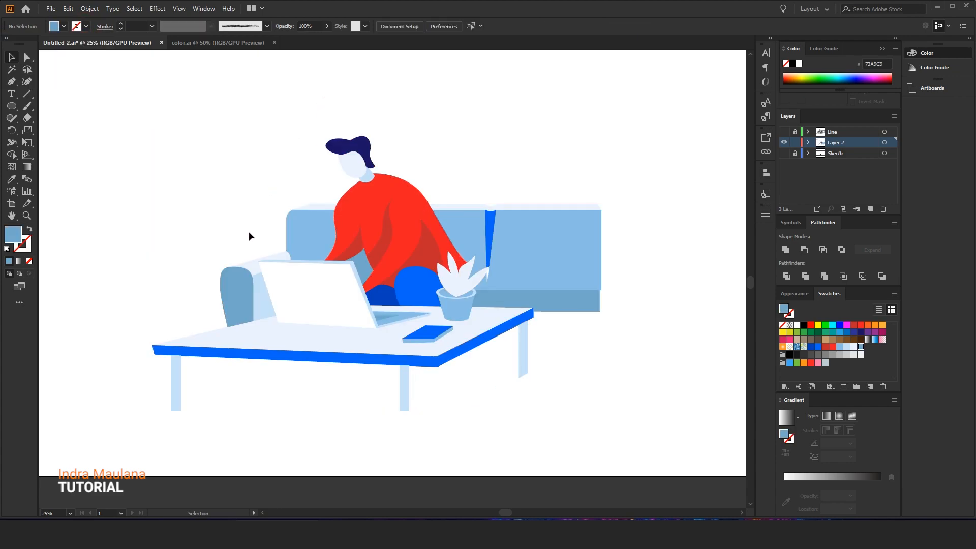
pyautogui.click(784, 132)
pyautogui.click(784, 131)
pyautogui.click(462, 292)
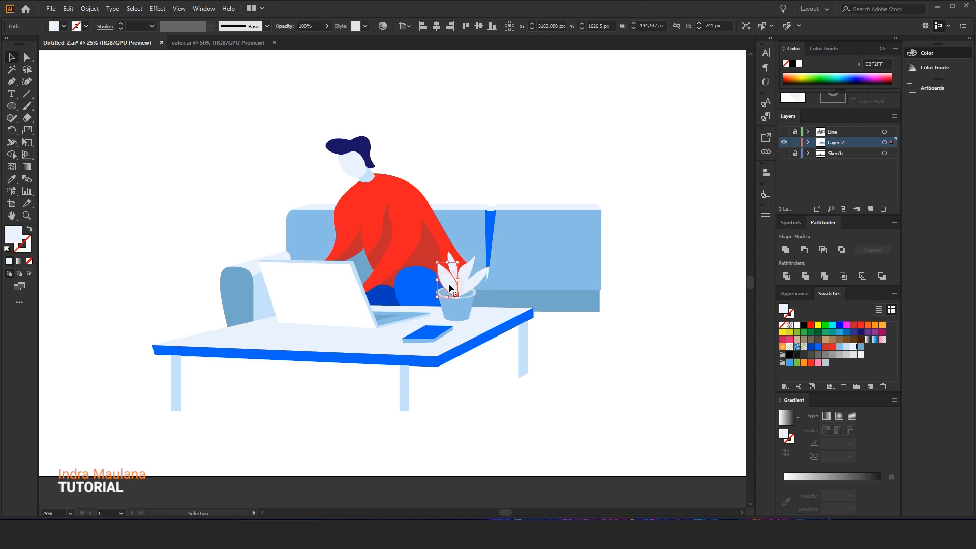
pyautogui.hotkey('ctrl', 'shift', 'a')
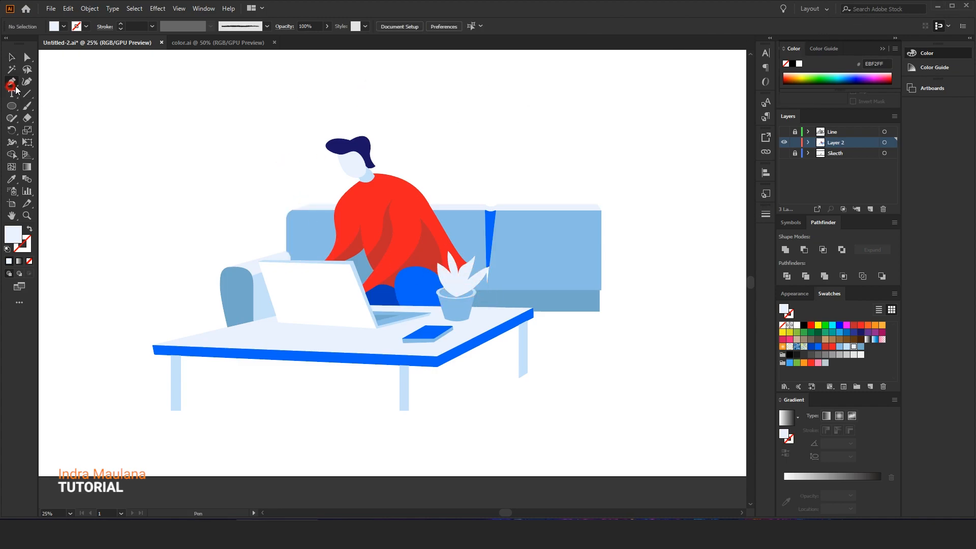
# Step: Draw a closed EBF2FF shadow shape with the Pen tool, curving across the neck below the jaw and overlapping the face
pyautogui.scroll(6, 362, 162)
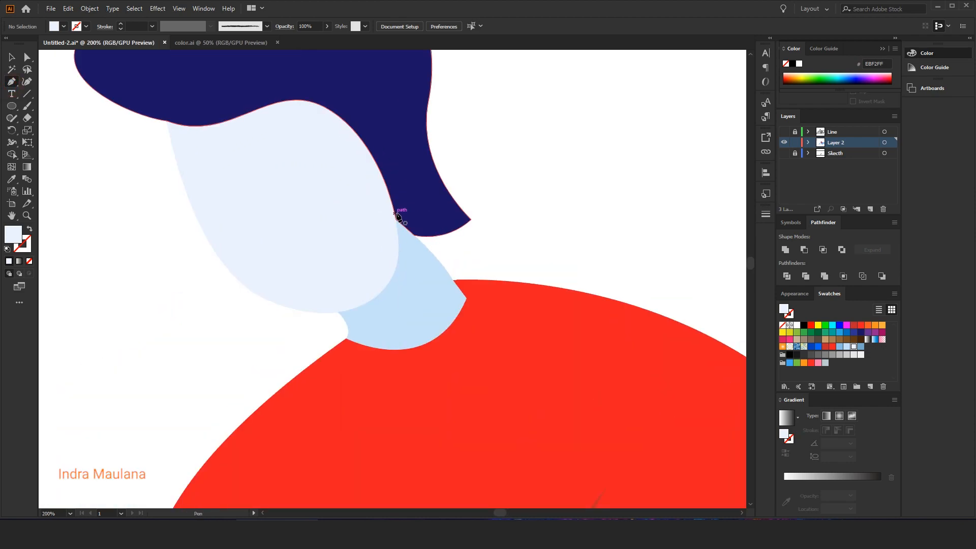
pyautogui.click(394, 215)
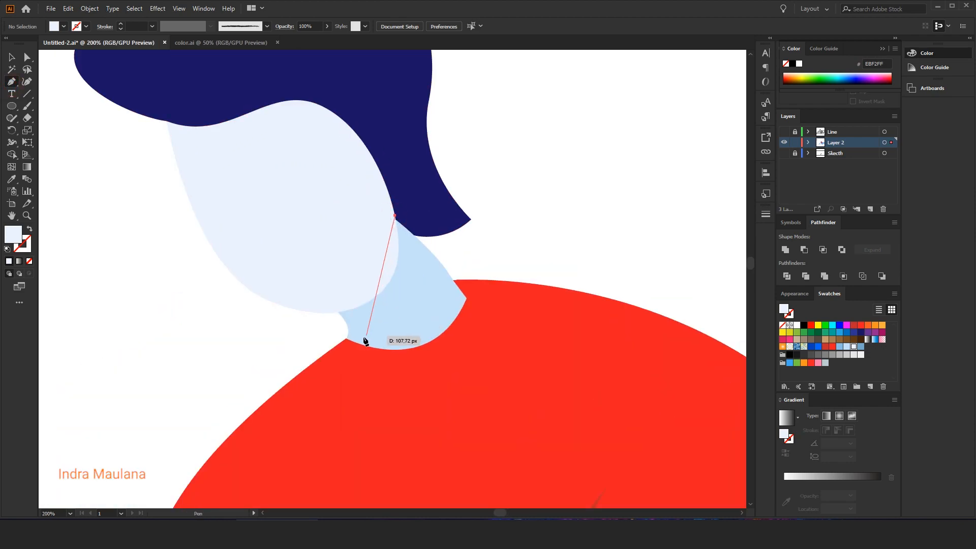
pyautogui.moveTo(347, 339); pyautogui.dragTo(270, 363)
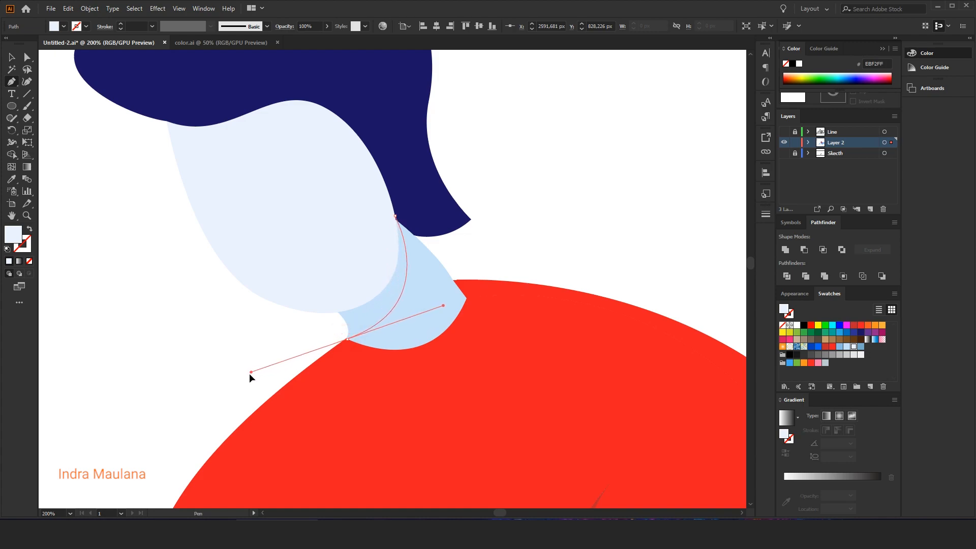
pyautogui.click(347, 338)
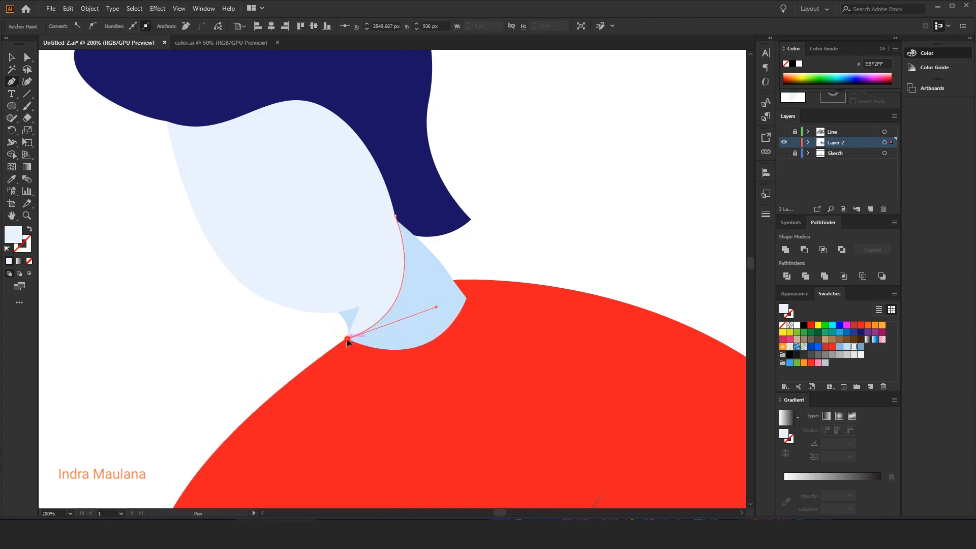
pyautogui.moveTo(314, 337); pyautogui.dragTo(315, 279)
pyautogui.moveTo(394, 216); pyautogui.dragTo(381, 161)
# Step: Select the shadow shape together with the neck and cut away its part outside the neck using the Shape Builder
pyautogui.click(11, 55)
pyautogui.keyDown('shift'); pyautogui.click(430, 287); pyautogui.keyUp('shift')
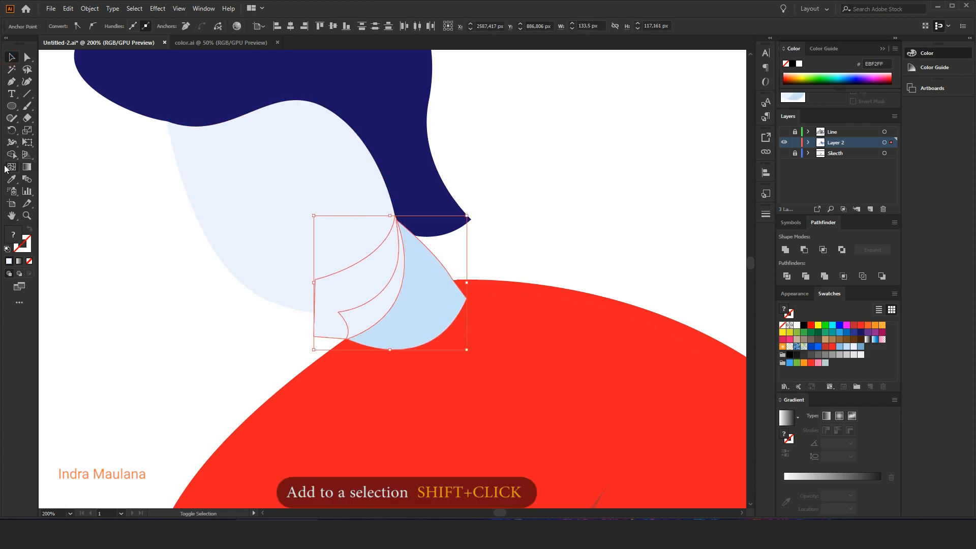
pyautogui.click(12, 155)
pyautogui.keyDown('alt'); pyautogui.click(316, 286); pyautogui.keyUp('alt')
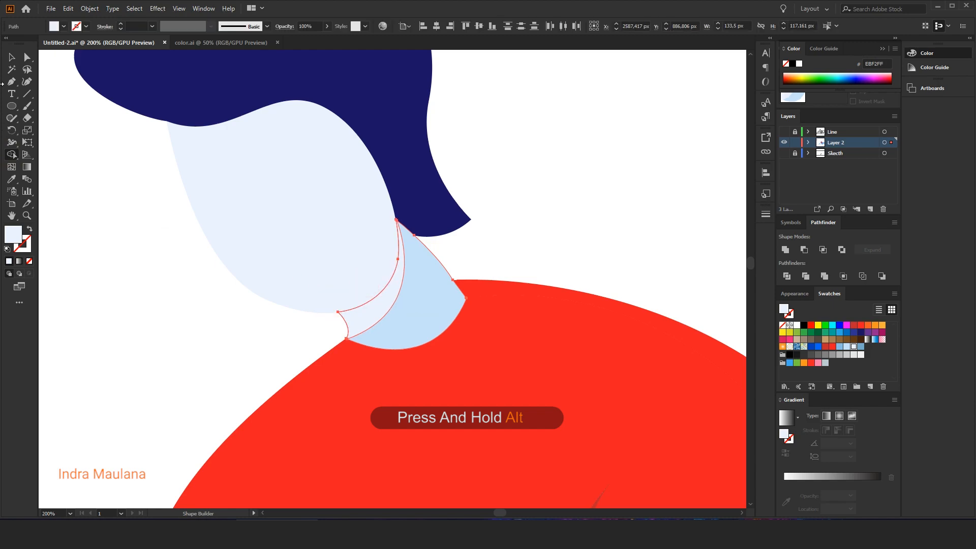
# Step: Fill the shadow below the jaw with 7FB1D6, then deselect it
pyautogui.click(11, 58)
pyautogui.click(377, 310)
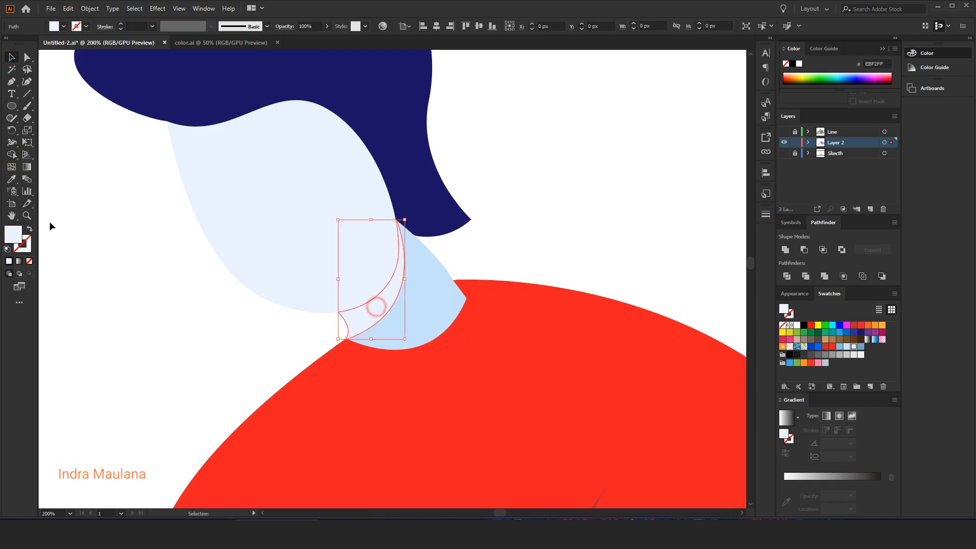
pyautogui.click(411, 308)
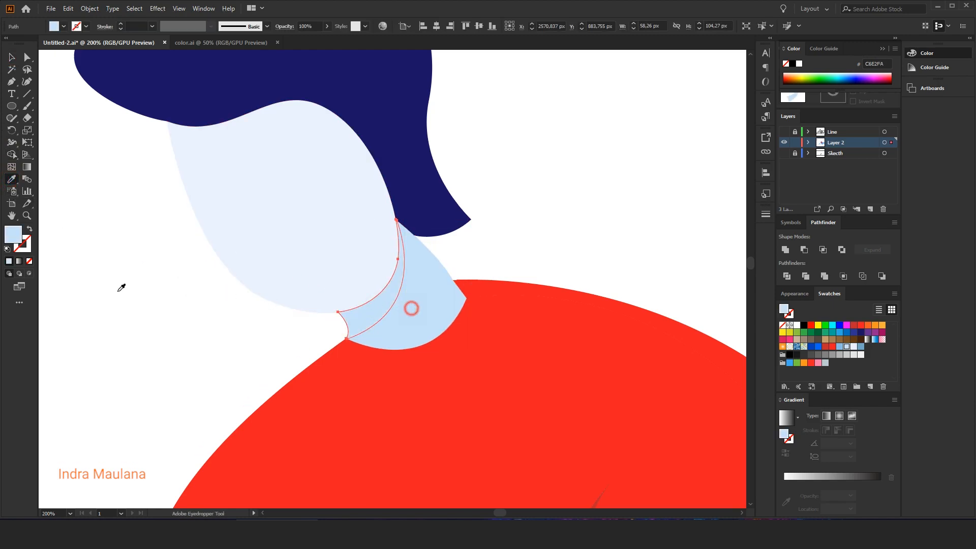
pyautogui.doubleClick(14, 234)
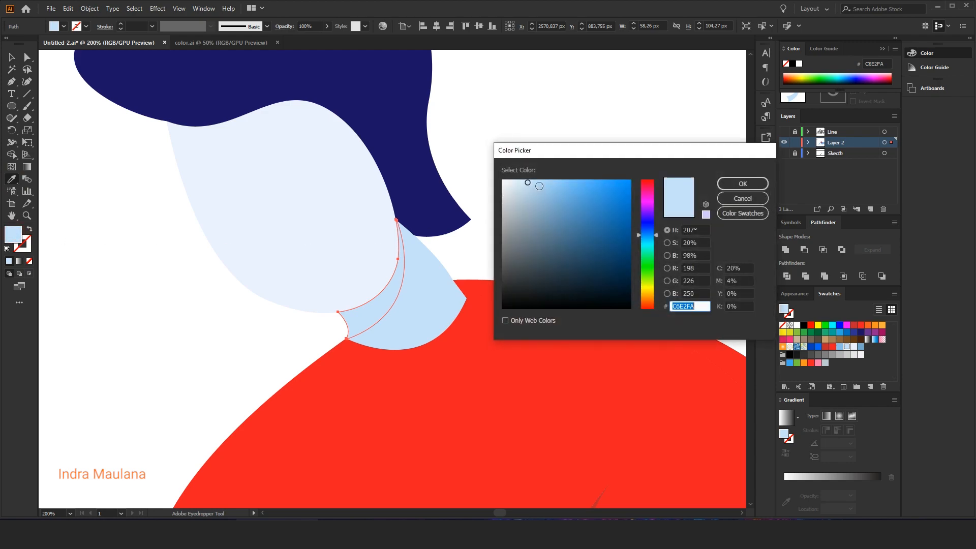
pyautogui.click(724, 189)
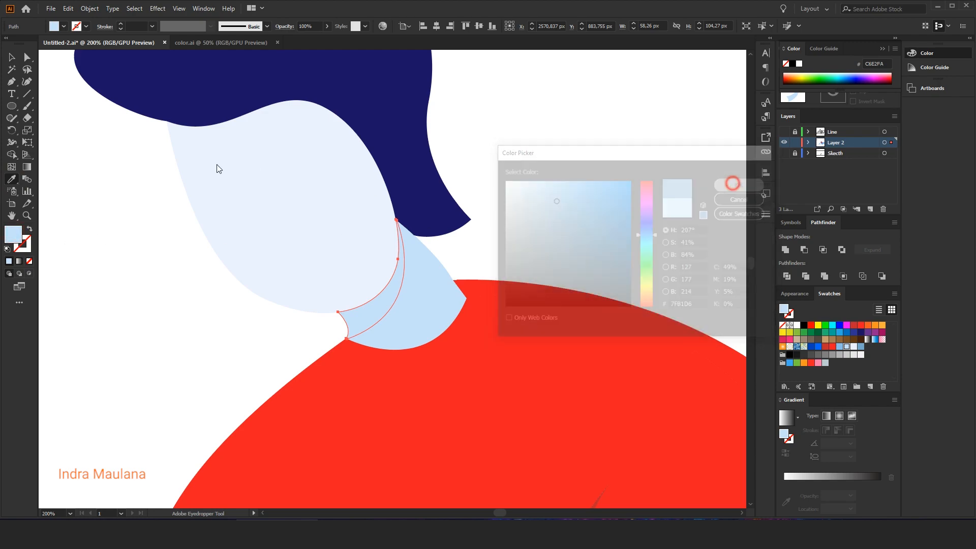
pyautogui.click(11, 57)
pyautogui.click(471, 153)
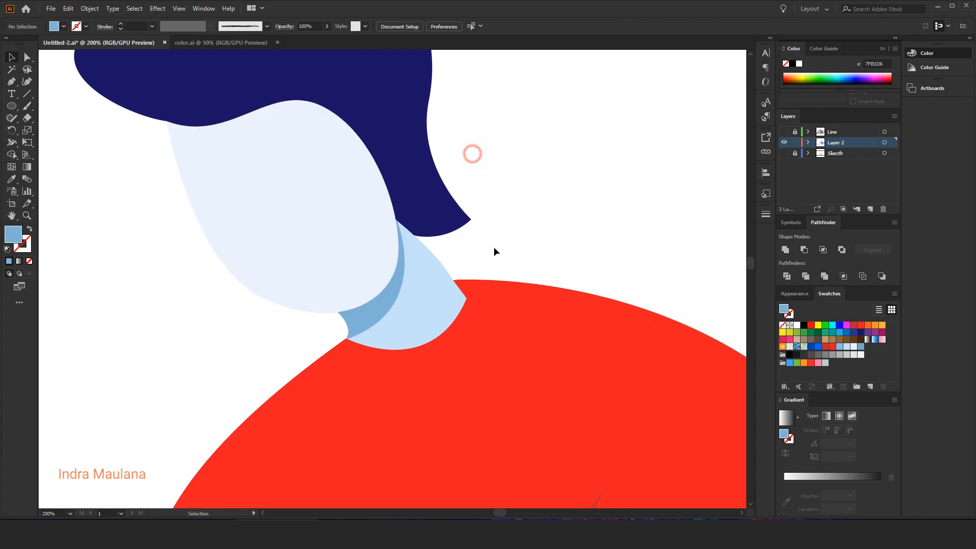
# Step: Set the neck shadow's fill to the lighter blue 97C9E8
pyautogui.scroll(-3, 495, 262)
pyautogui.scroll(2, 471, 272)
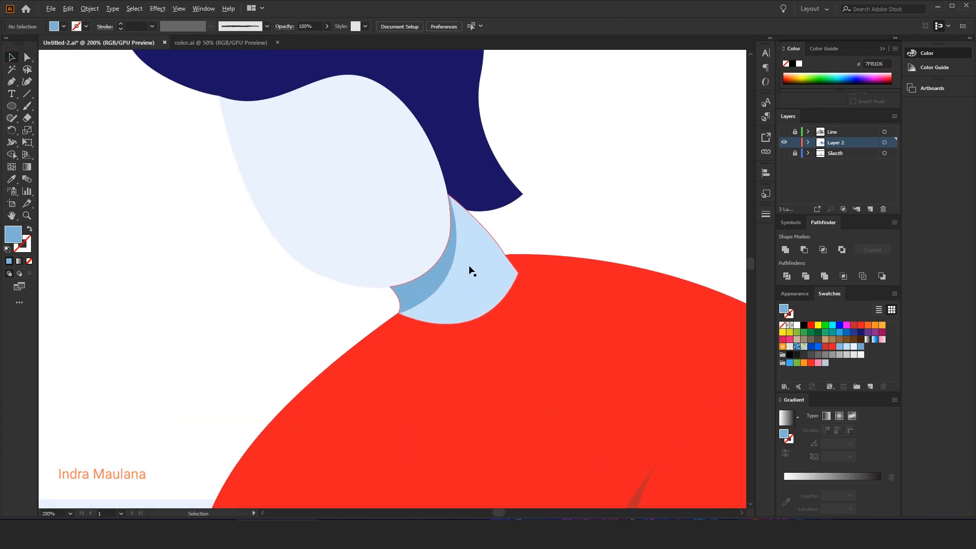
pyautogui.scroll(-4, 377, 327)
pyautogui.scroll(3, 402, 325)
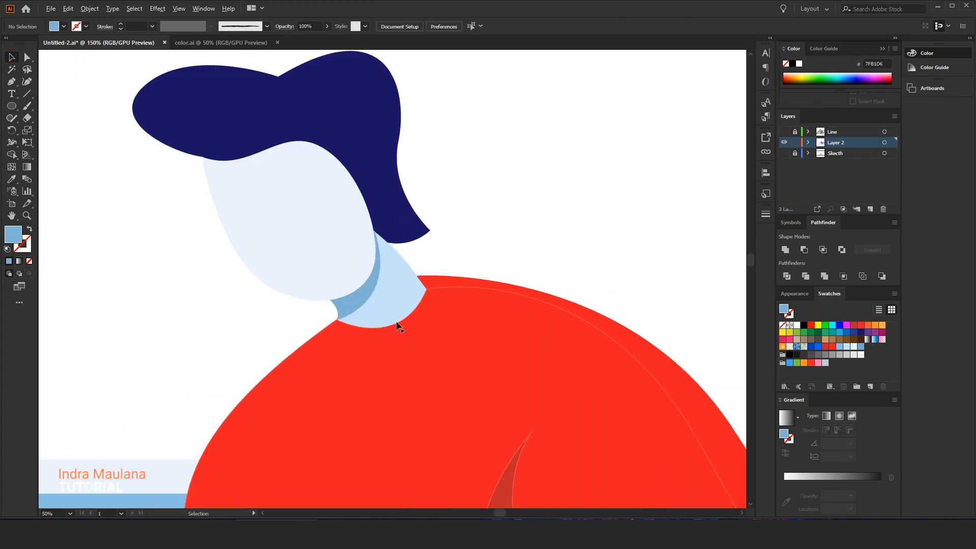
pyautogui.click(362, 303)
pyautogui.doubleClick(16, 236)
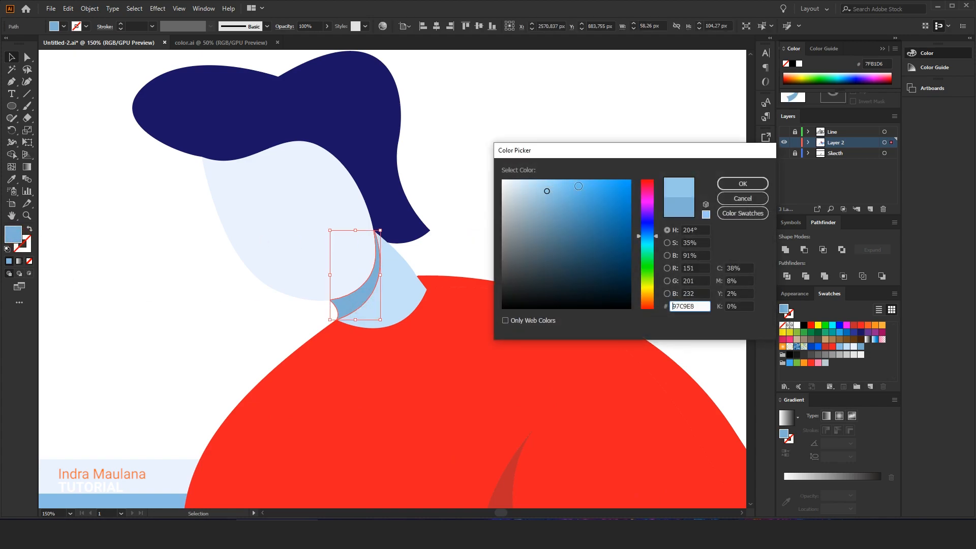
pyautogui.click(741, 184)
pyautogui.click(576, 183)
pyautogui.scroll(-2, 501, 200)
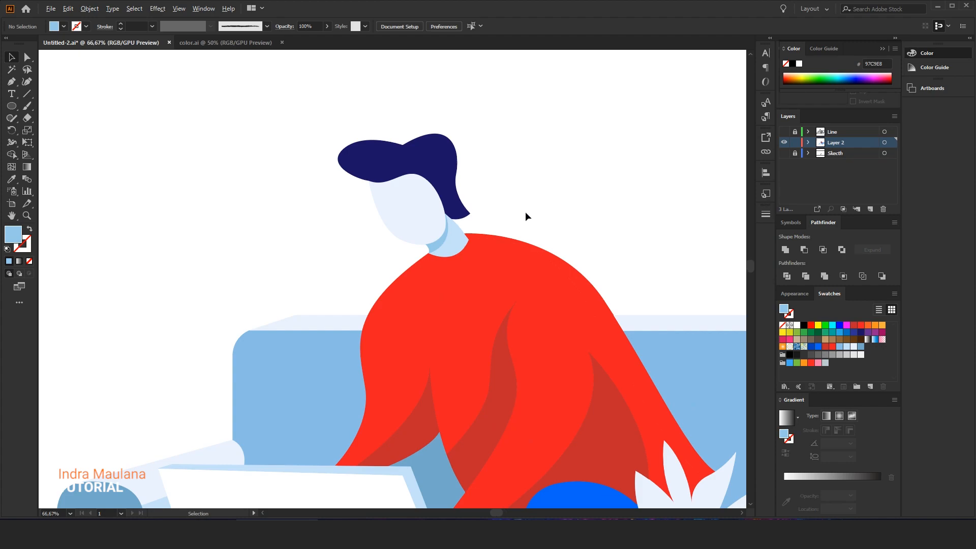
pyautogui.moveTo(546, 227); pyautogui.dragTo(517, 218)
pyautogui.click(541, 290)
pyautogui.moveTo(541, 291); pyautogui.dragTo(601, 213)
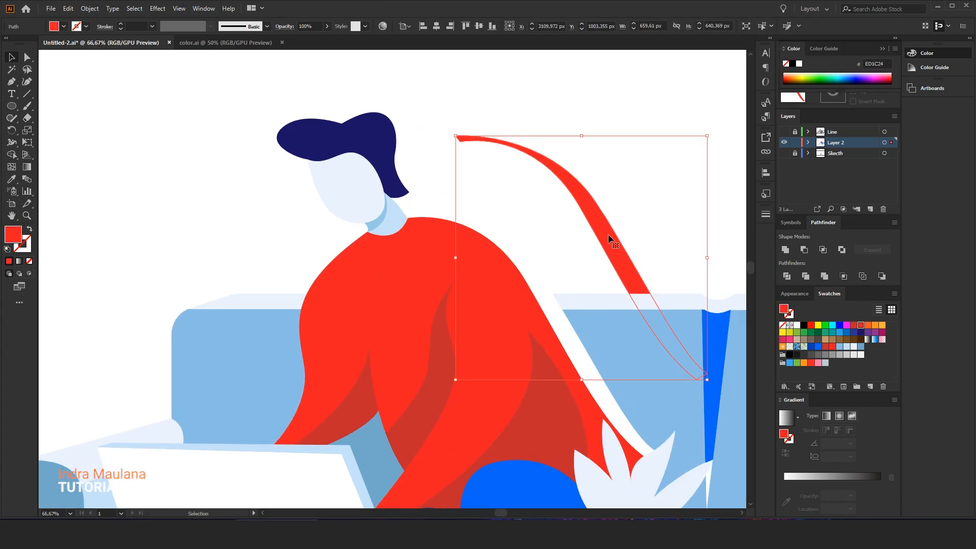
pyautogui.scroll(-2, 608, 234)
pyautogui.hotkey('ctrl', 'z')
pyautogui.moveTo(546, 262); pyautogui.dragTo(570, 168)
pyautogui.hotkey('ctrl', 'z')
pyautogui.click(587, 185)
pyautogui.moveTo(488, 222); pyautogui.dragTo(619, 168)
pyautogui.hotkey('ctrl', 'z')
# Step: Delete the thin red strip that runs along the man's back and outer sleeve
pyautogui.moveTo(472, 229); pyautogui.dragTo(542, 177)
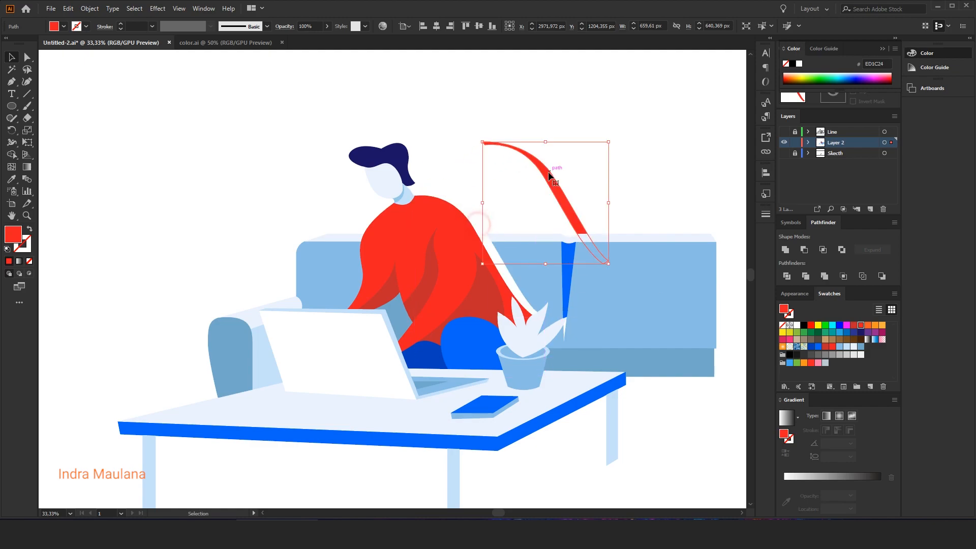
pyautogui.press('Delete')
# Step: Move the anchor points of the sofa's backrest panel and its top strip so their edges meet the man's outer sleeve
pyautogui.scroll(2, 512, 263)
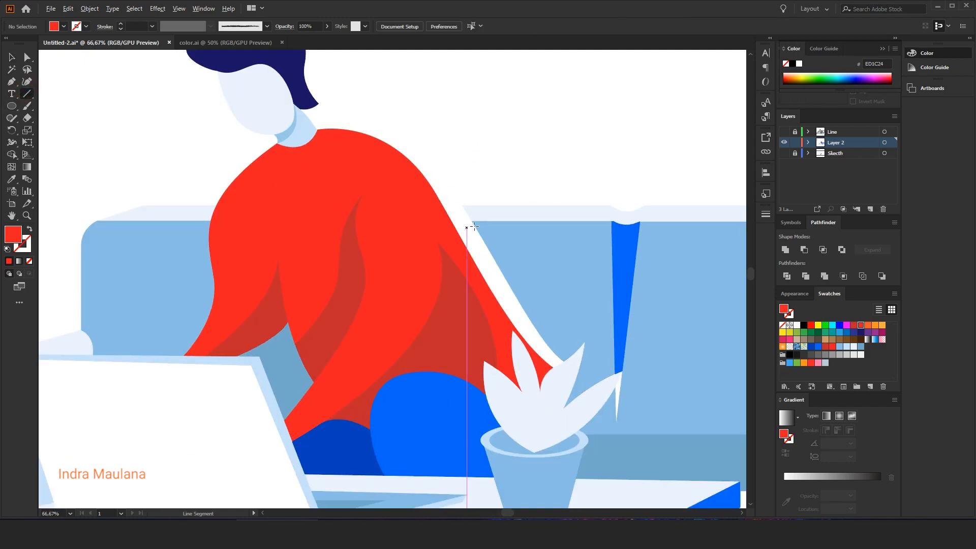
pyautogui.scroll(1, 465, 228)
pyautogui.click(465, 219)
pyautogui.moveTo(470, 222); pyautogui.dragTo(438, 220)
pyautogui.moveTo(607, 432); pyautogui.dragTo(540, 420)
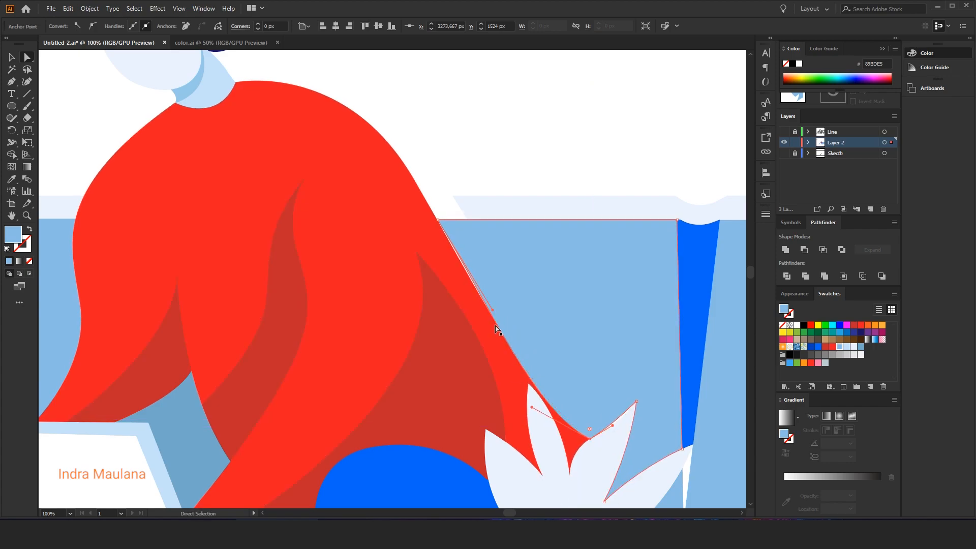
pyautogui.scroll(3, 435, 205)
pyautogui.scroll(-4, 442, 257)
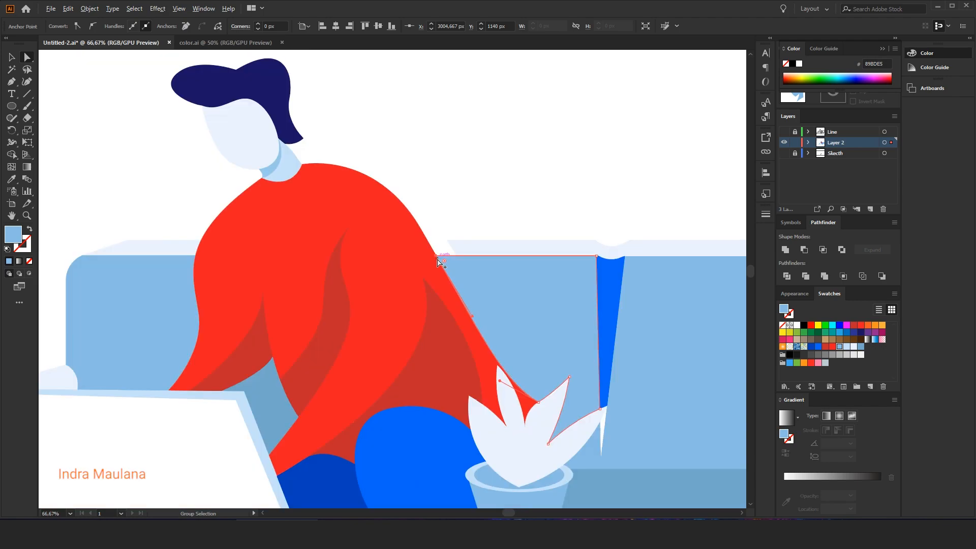
pyautogui.scroll(1, 441, 259)
pyautogui.moveTo(450, 231); pyautogui.dragTo(421, 231)
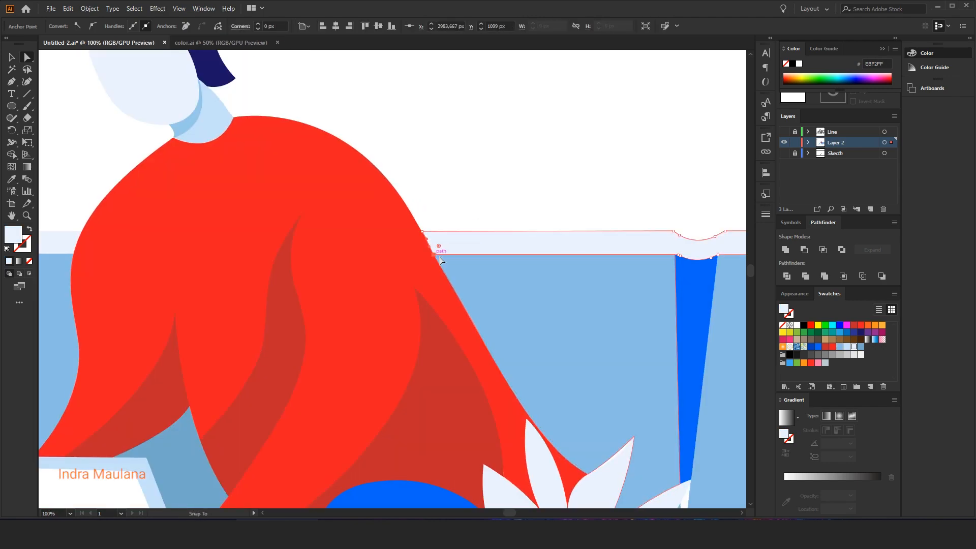
pyautogui.scroll(-2, 436, 260)
pyautogui.press('v')
pyautogui.click(492, 248)
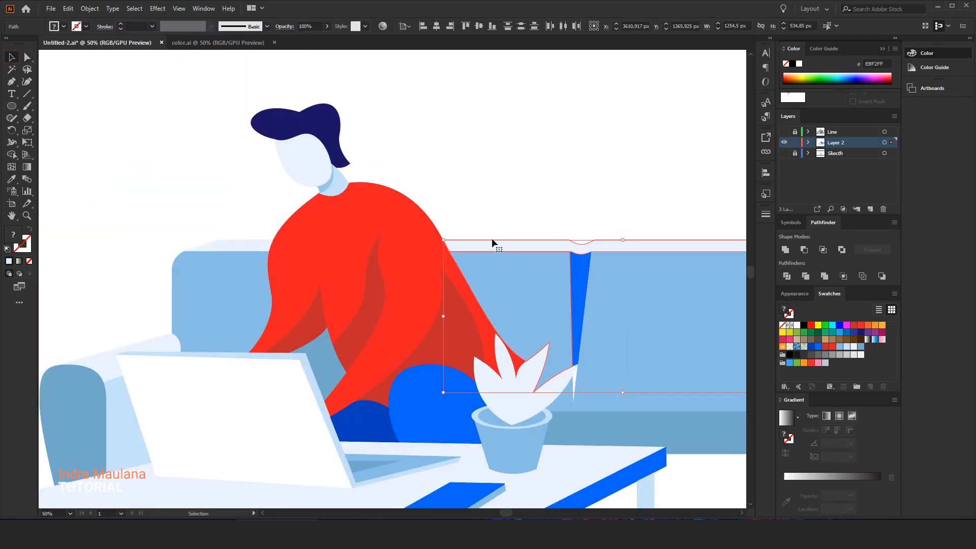
pyautogui.click(496, 221)
pyautogui.scroll(-1, 495, 221)
pyautogui.moveTo(304, 207); pyautogui.dragTo(300, 181)
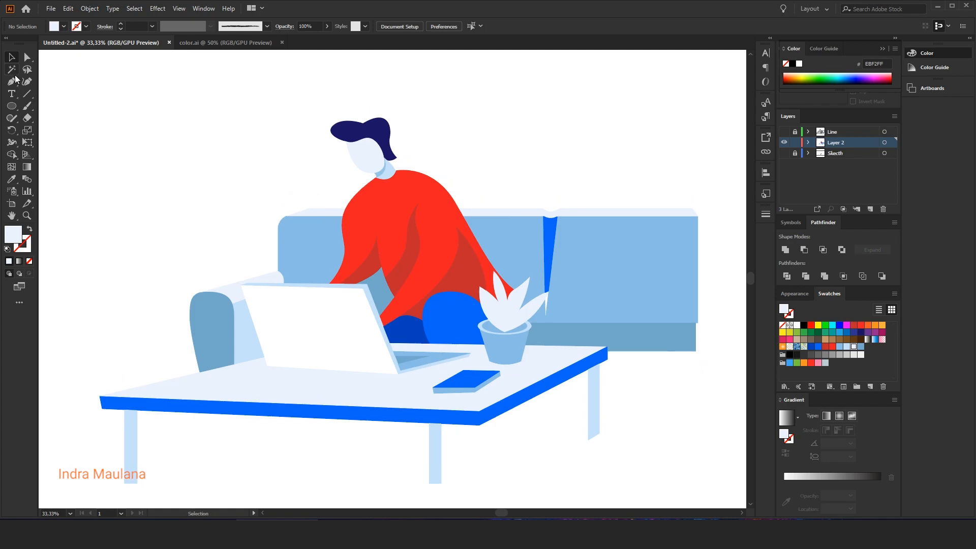
# Step: Draw a closed curved shadow shape over the sofa backrest beside the man's back, reaching down behind the plant, and fill it with black
pyautogui.scroll(1, 492, 261)
pyautogui.scroll(1, 384, 209)
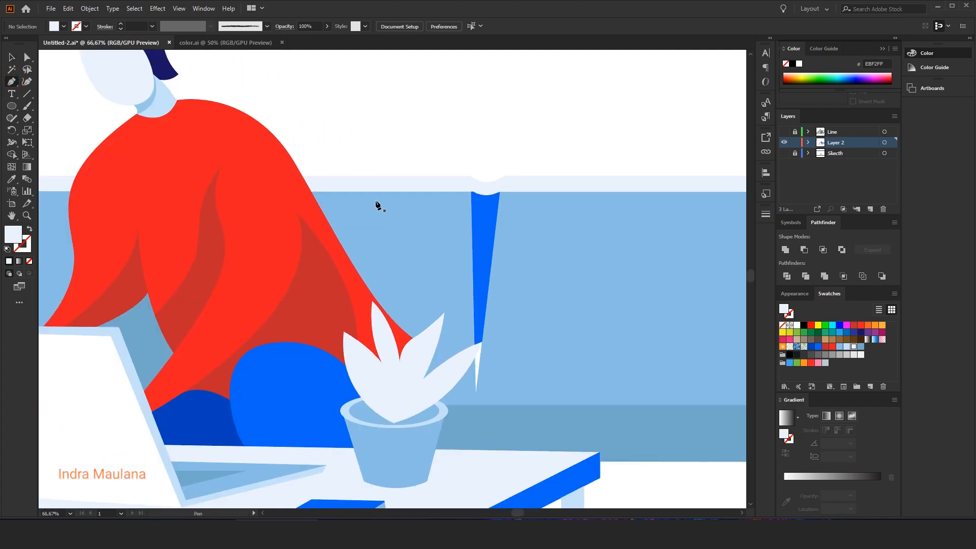
pyautogui.moveTo(475, 393); pyautogui.dragTo(424, 330)
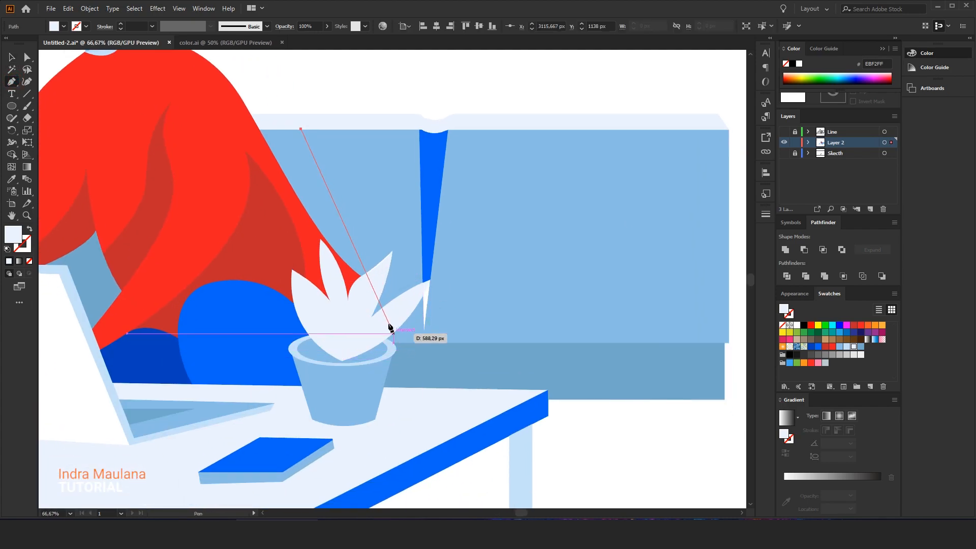
pyautogui.moveTo(392, 262); pyautogui.dragTo(445, 288)
pyautogui.hotkey('ctrl', 'z')
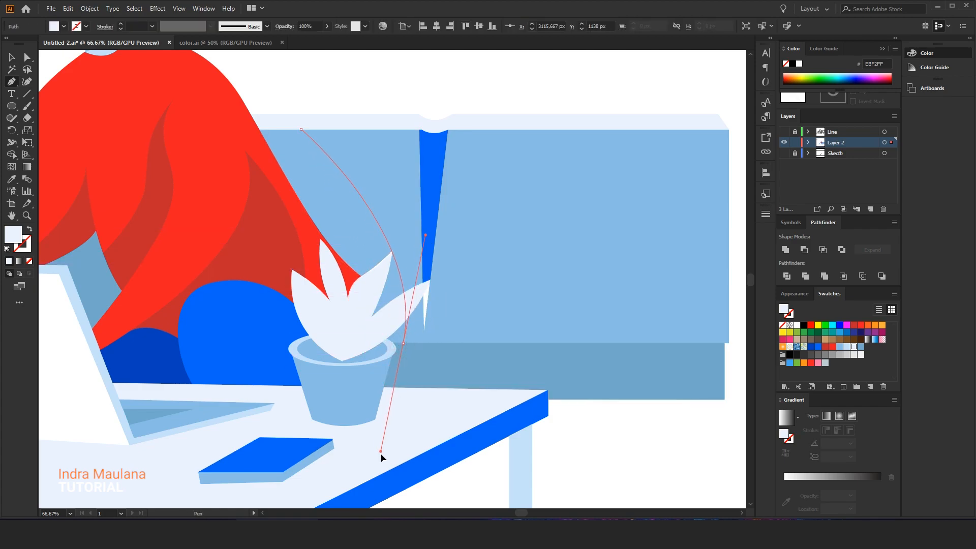
pyautogui.moveTo(401, 344); pyautogui.dragTo(370, 439)
pyautogui.click(399, 343)
pyautogui.click(316, 371)
pyautogui.moveTo(259, 313); pyautogui.dragTo(339, 380)
pyautogui.click(303, 311)
pyautogui.click(287, 187)
pyautogui.click(337, 136)
pyautogui.click(385, 199)
pyautogui.click(803, 324)
# Step: Trim the black shadow shape to the sofa backrest with Shape Builder by removing the part that overlaps the man
pyautogui.click(11, 57)
pyautogui.keyDown('shift'); pyautogui.click(438, 217); pyautogui.keyUp('shift')
pyautogui.click(11, 155)
pyautogui.keyDown('alt'); pyautogui.click(325, 228); pyautogui.keyUp('alt')
pyautogui.click(11, 57)
pyautogui.click(391, 114)
# Step: Fill the backrest shadow with 69A5C9, a darker variant of the blue sampled from the sofa, and deselect it
pyautogui.scroll(-2, 538, 193)
pyautogui.click(485, 229)
pyautogui.click(13, 179)
pyautogui.click(570, 229)
pyautogui.doubleClick(11, 237)
pyautogui.moveTo(554, 196); pyautogui.dragTo(559, 202)
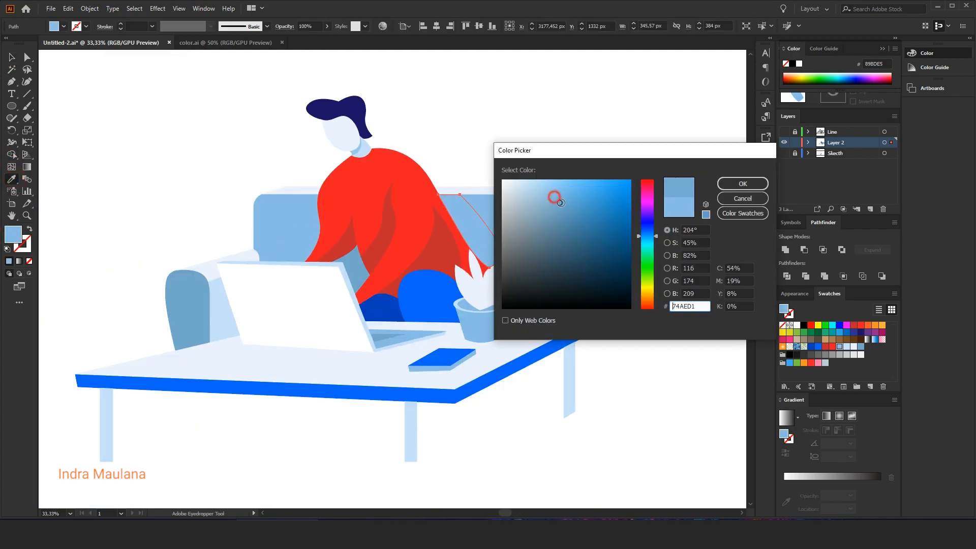
pyautogui.click(739, 188)
pyautogui.click(415, 124)
# Step: Match the black shadow piece between the plant's two right-hand leaves to the blue of the backrest shadow
pyautogui.scroll(1, 547, 260)
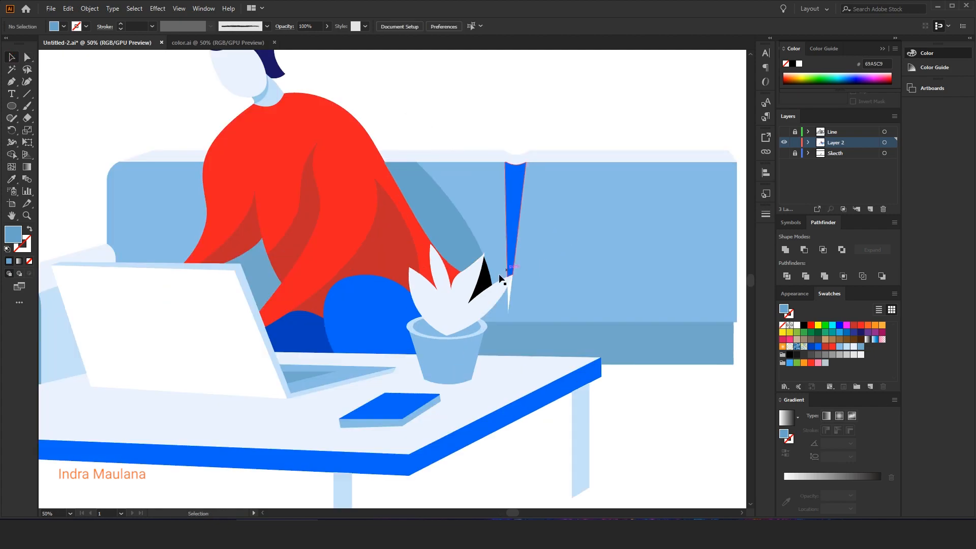
pyautogui.click(486, 280)
pyautogui.click(12, 179)
pyautogui.click(152, 127)
pyautogui.scroll(-2, 224, 181)
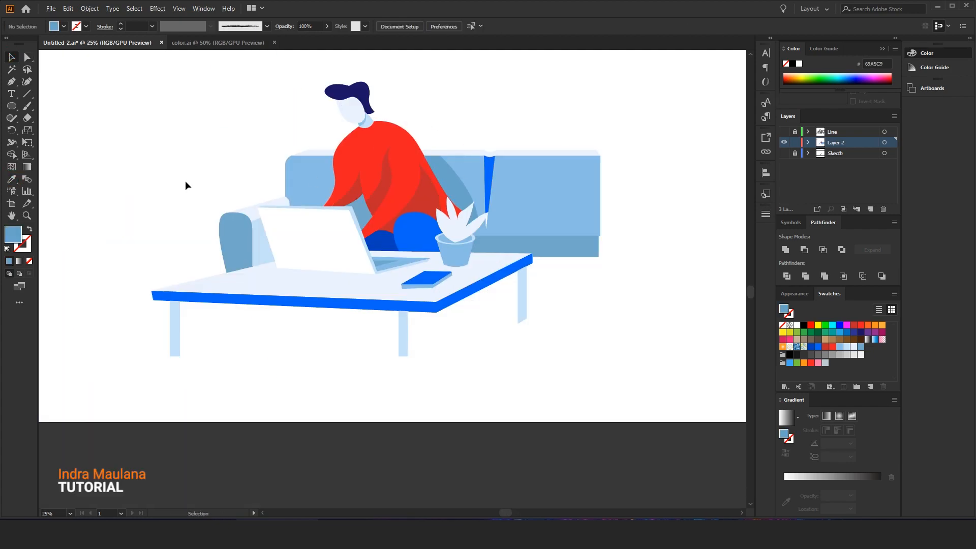
# Step: Fill the white gap at the lower tip of the sofa's blue wedge with dark blue using Shape Builder
pyautogui.scroll(3, 670, 272)
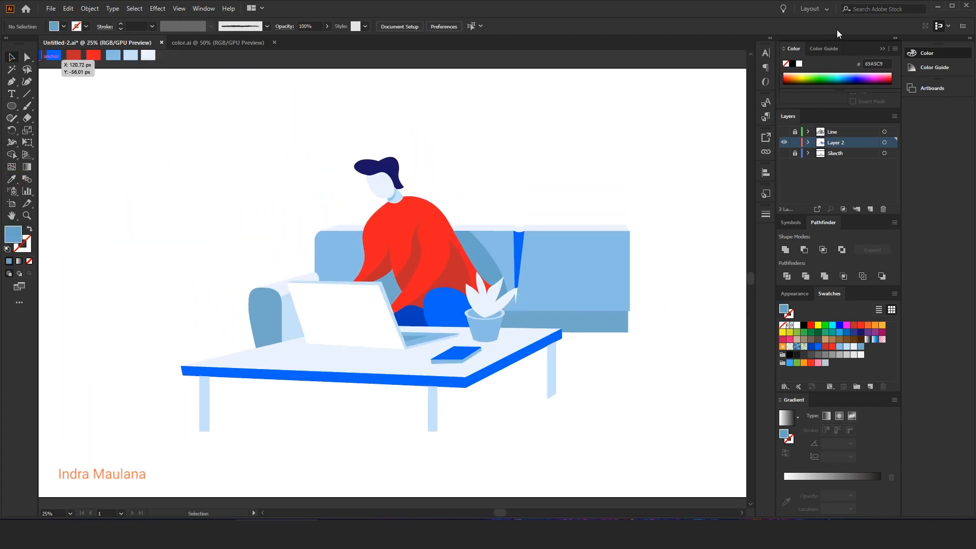
pyautogui.scroll(3, 544, 263)
pyautogui.moveTo(507, 389); pyautogui.dragTo(506, 390)
pyautogui.scroll(1, 506, 390)
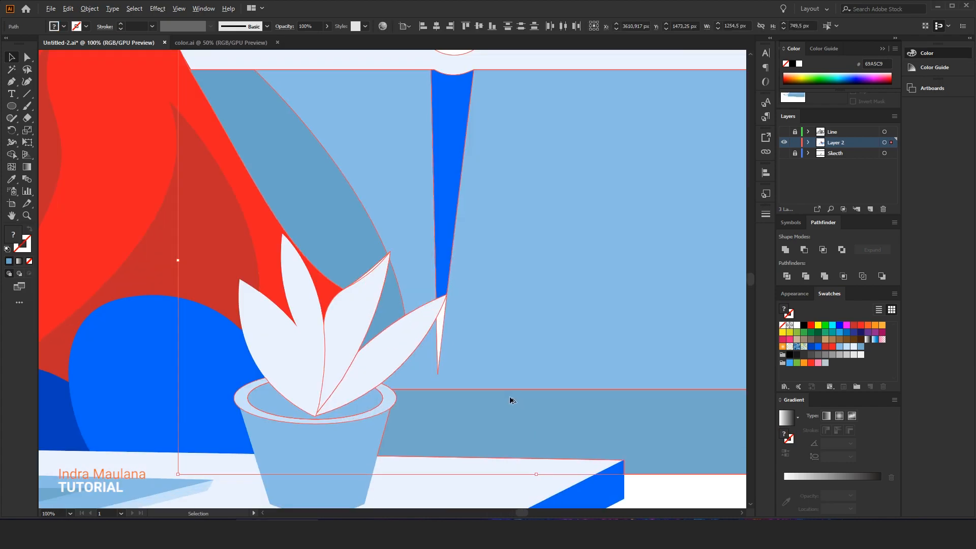
pyautogui.click(11, 154)
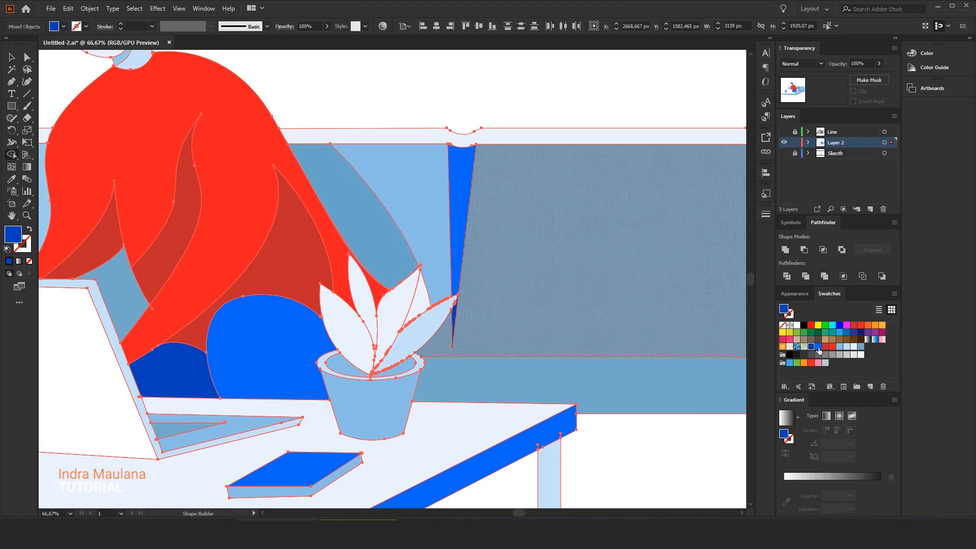
pyautogui.click(818, 346)
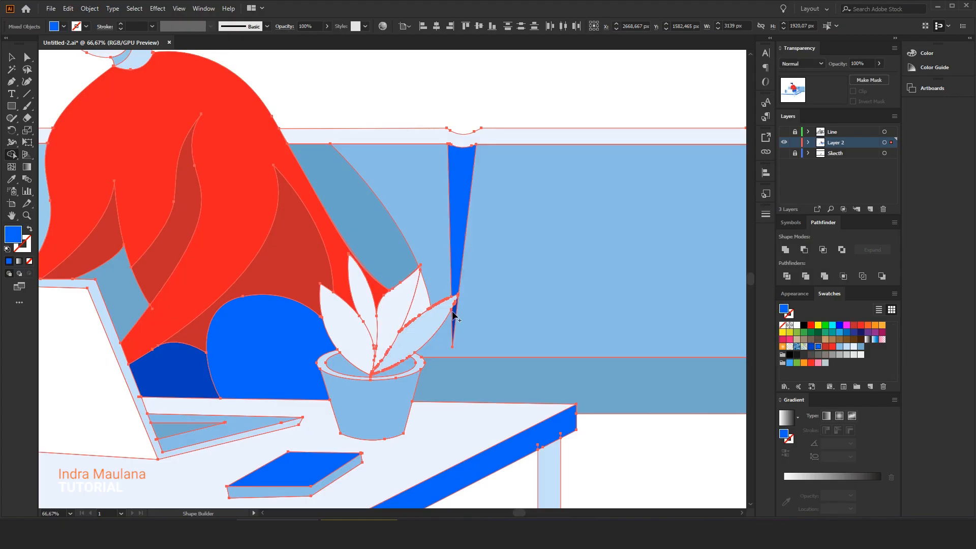
# Step: Sample the backrest shadow's blue for the shadow piece beside the plant's leaves, then deselect everything
pyautogui.click(11, 57)
pyautogui.click(275, 82)
pyautogui.hotkey('ctrl', 'z')
pyautogui.click(12, 179)
pyautogui.click(353, 200)
pyautogui.click(12, 57)
pyautogui.click(477, 99)
pyautogui.scroll(-1, 521, 145)
pyautogui.scroll(-1, 520, 146)
pyautogui.moveTo(143, 173); pyautogui.dragTo(174, 202)
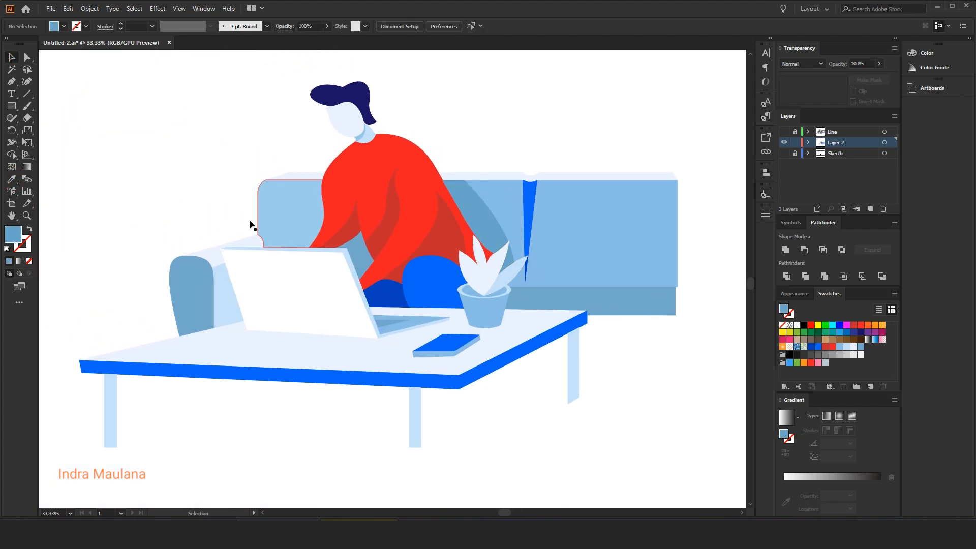
# Step: Give the plant's outer left leaf the same light blue as the outer right leaf
pyautogui.scroll(3, 475, 269)
pyautogui.click(9, 57)
pyautogui.click(435, 287)
pyautogui.press('i')
pyautogui.click(563, 303)
# Step: Draw a curved shading shape along the outer edge of the outer left leaf and trim it to the leaf with Shape Builder
pyautogui.press('p')
pyautogui.hotkey('ctrl', 'shift', 'a')
pyautogui.moveTo(469, 379); pyautogui.dragTo(513, 404)
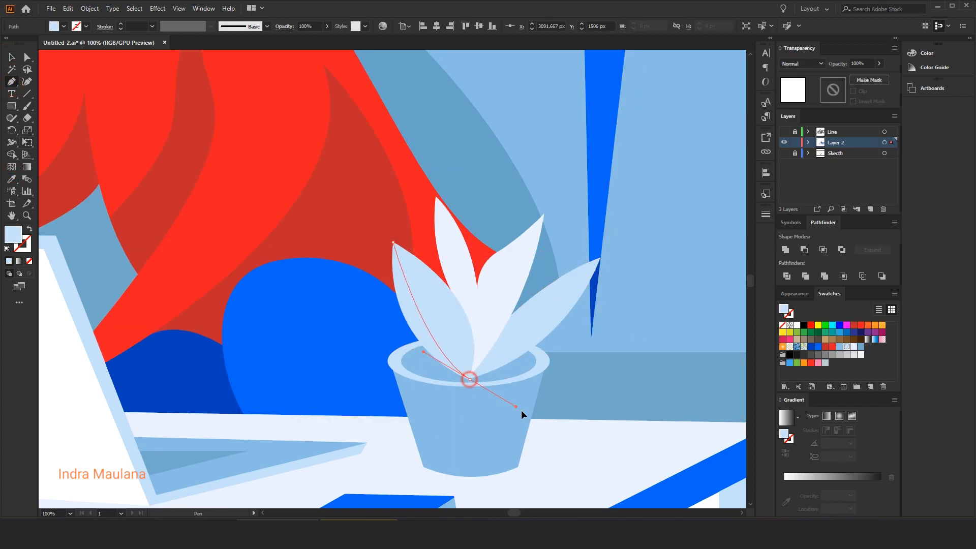
pyautogui.click(470, 379)
pyautogui.click(392, 242)
pyautogui.click(11, 57)
pyautogui.keyDown('shift'); pyautogui.click(415, 281); pyautogui.keyUp('shift')
pyautogui.hotkey('shift', 'm')
pyautogui.click(390, 307)
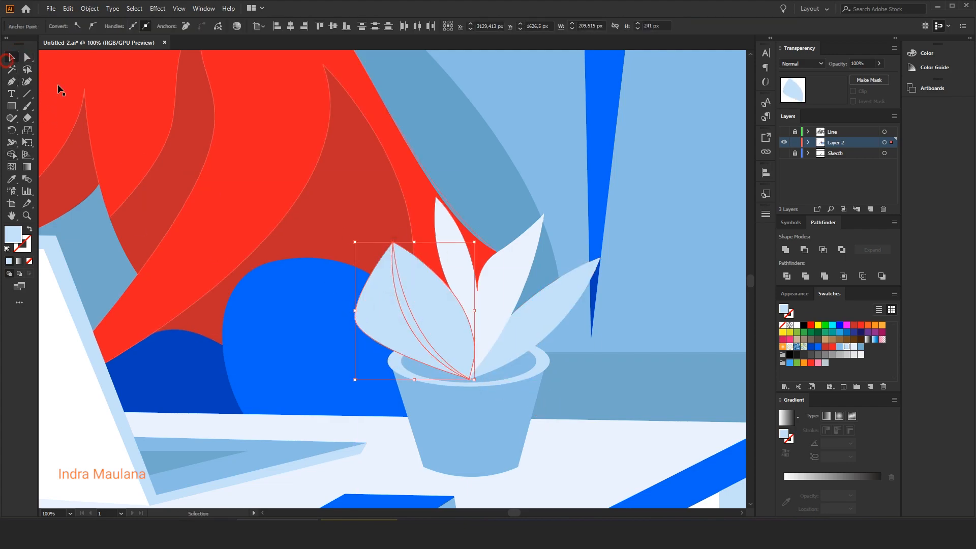
pyautogui.hotkey('ctrl', 'shift', 'a')
pyautogui.keyDown('alt'); pyautogui.click(363, 311); pyautogui.keyUp('alt')
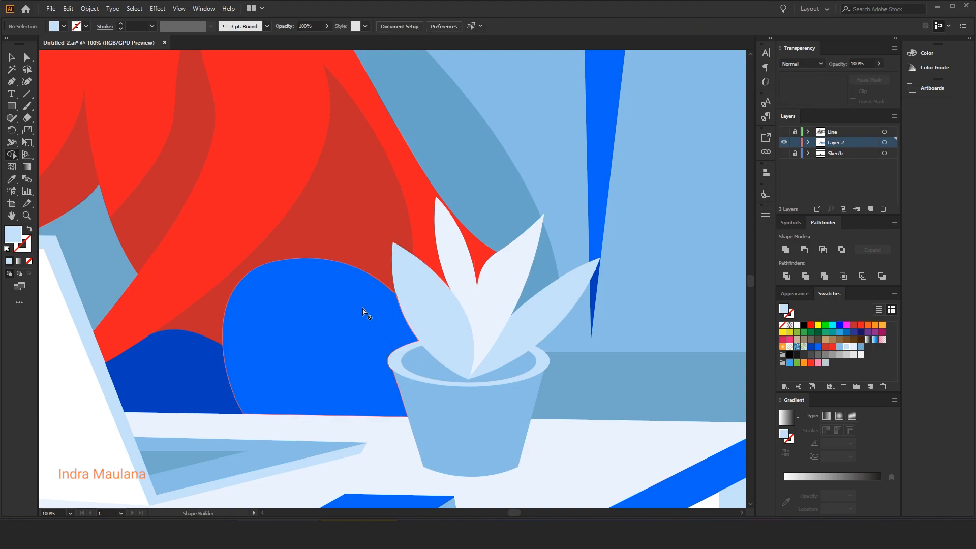
# Step: Fill the outer left leaf's shading strip with the medium blue sampled from inside the pot
pyautogui.keyDown('ctrl'); pyautogui.click(410, 309); pyautogui.keyUp('ctrl')
pyautogui.click(14, 176)
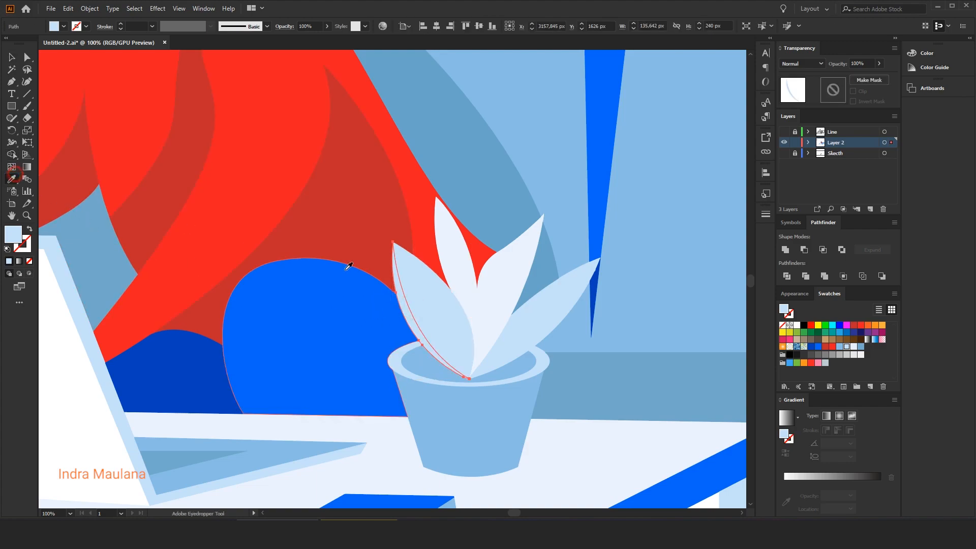
pyautogui.click(514, 365)
# Step: Draw a medium blue shading shape along the underside of the outer right leaf and trim it to the leaf with Shape Builder
pyautogui.press('p')
pyautogui.hotkey('ctrl', 'shift', 'a')
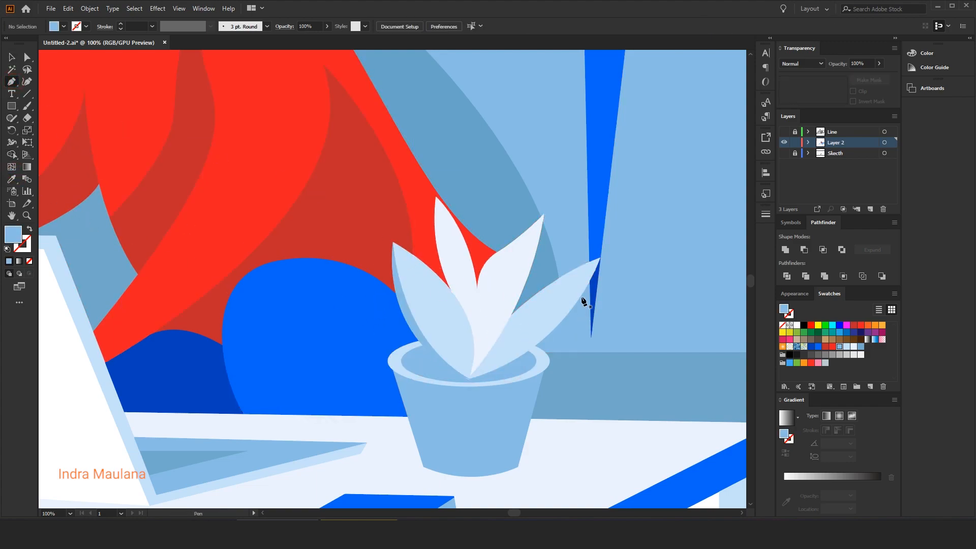
pyautogui.click(598, 260)
pyautogui.moveTo(393, 416); pyautogui.dragTo(391, 422)
pyautogui.click(469, 379)
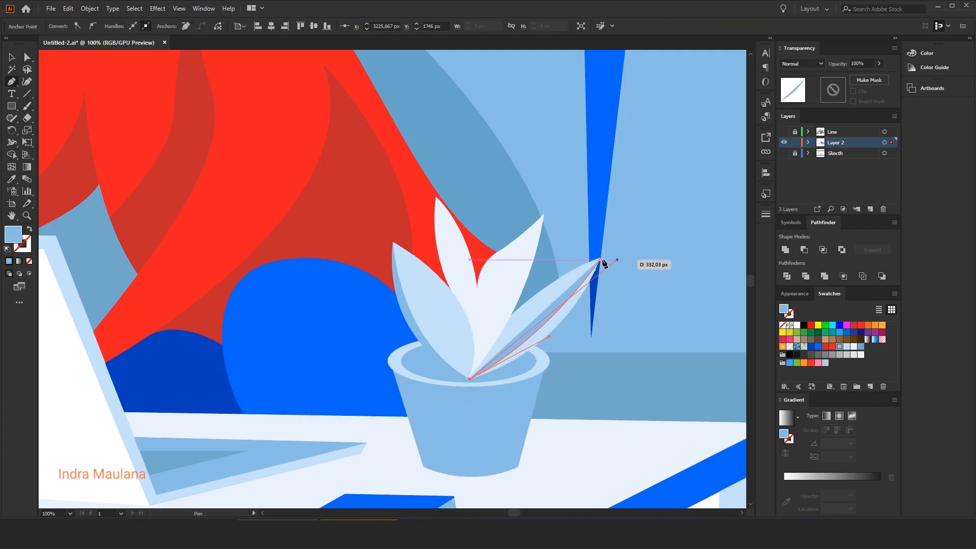
pyautogui.moveTo(572, 157); pyautogui.dragTo(574, 162)
pyautogui.click(9, 58)
pyautogui.keyDown('shift'); pyautogui.click(521, 309); pyautogui.keyUp('shift')
pyautogui.hotkey('shift', 'm')
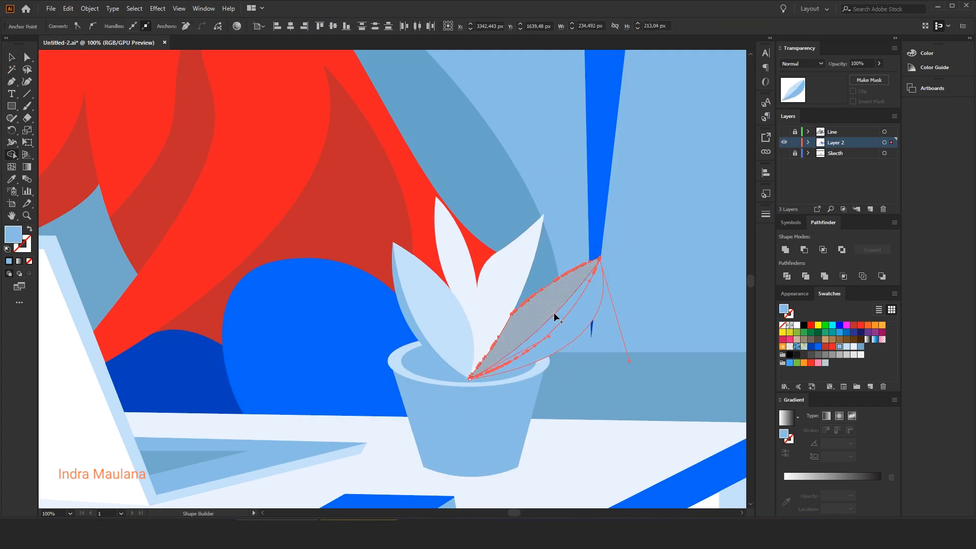
pyautogui.keyDown('alt'); pyautogui.click(569, 330); pyautogui.keyUp('alt')
pyautogui.hotkey('ctrl', 'shift', 'a')
# Step: Draw a closed wavy shading shape over the left side of the tall inner left leaf, from its tip to its base
pyautogui.press('p')
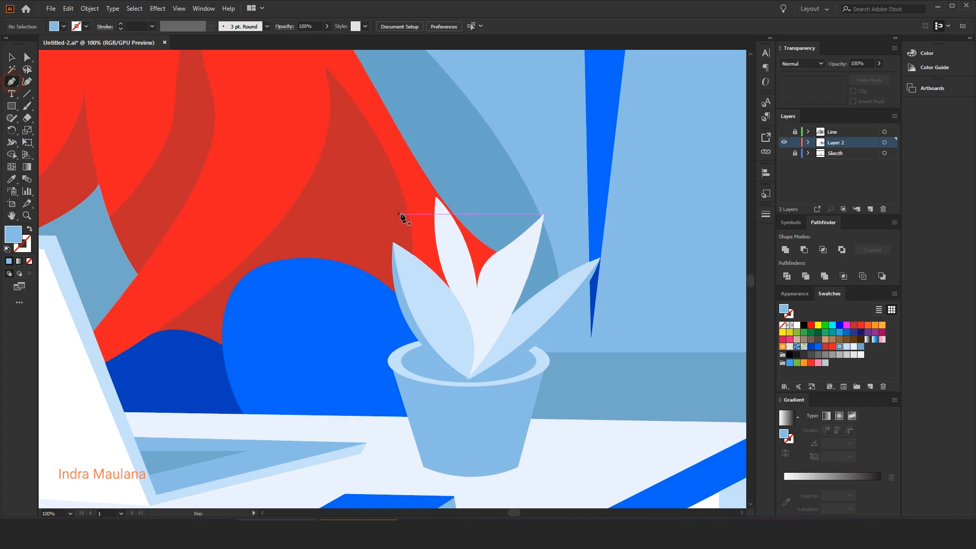
pyautogui.moveTo(463, 289); pyautogui.dragTo(476, 303)
pyautogui.moveTo(469, 378); pyautogui.dragTo(455, 408)
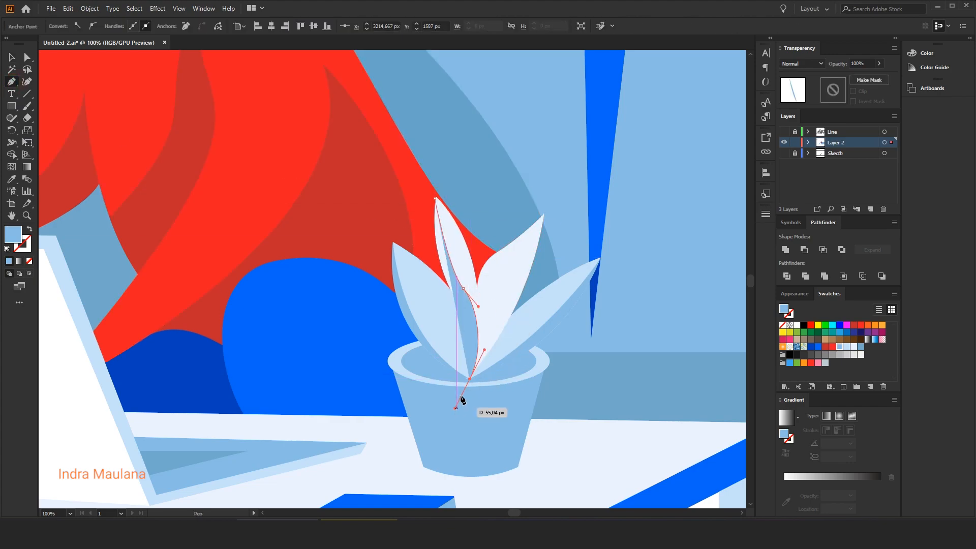
pyautogui.moveTo(434, 199); pyautogui.dragTo(467, 134)
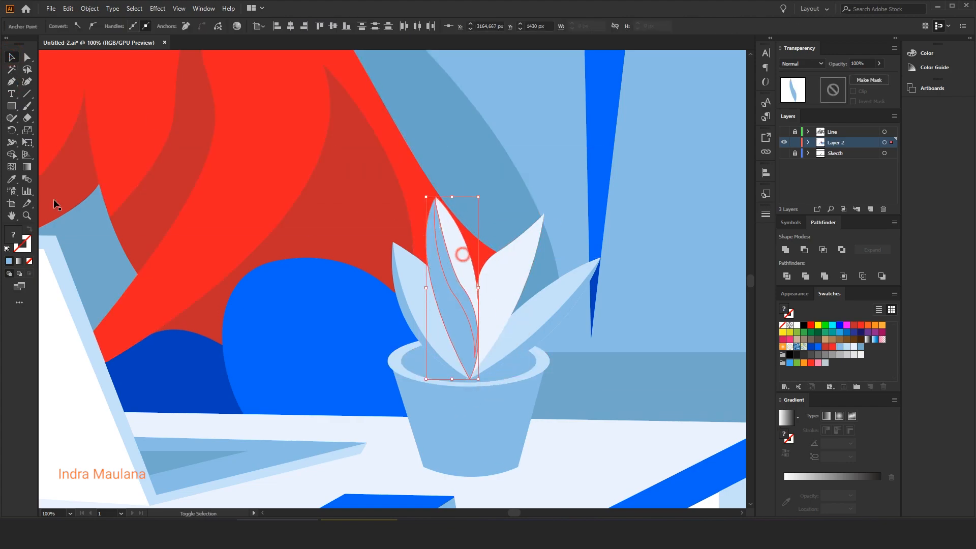
# Step: Reduce the opacity of the inner left leaf's shading strip to 46% and deselect it
pyautogui.click(447, 263)
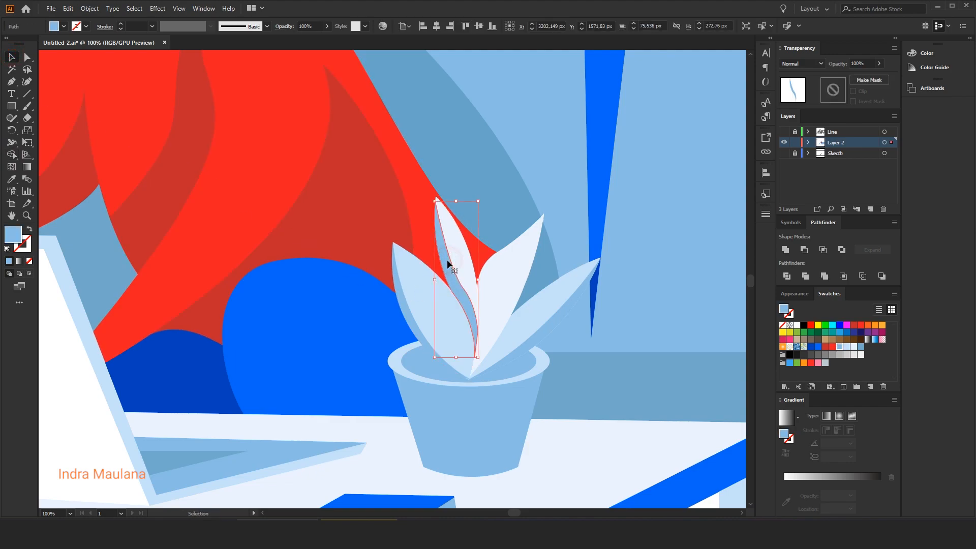
pyautogui.moveTo(309, 40); pyautogui.dragTo(304, 39)
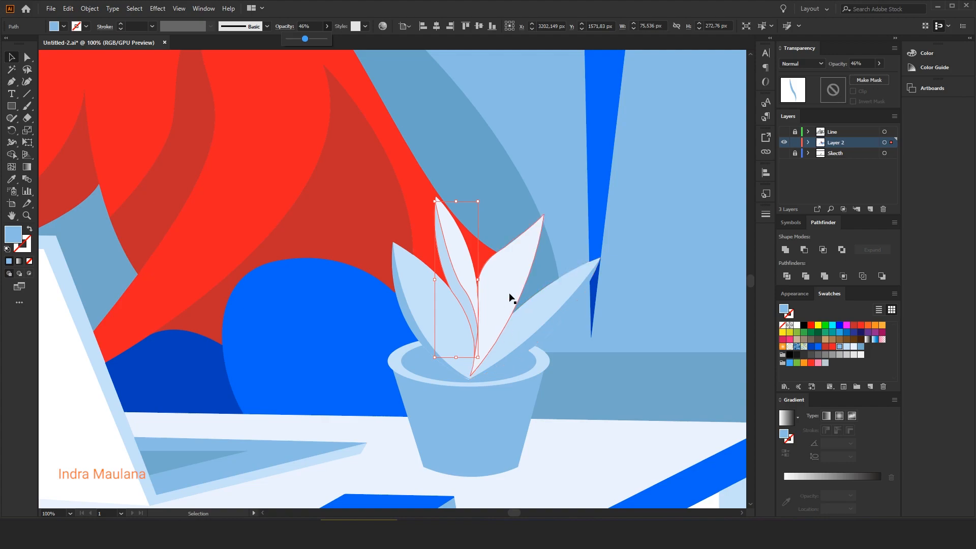
pyautogui.hotkey('ctrl', 'shift', 'a')
# Step: Draw a shading shape over the right half of the inner right leaf and trim it to the leaf with Shape Builder
pyautogui.press('p')
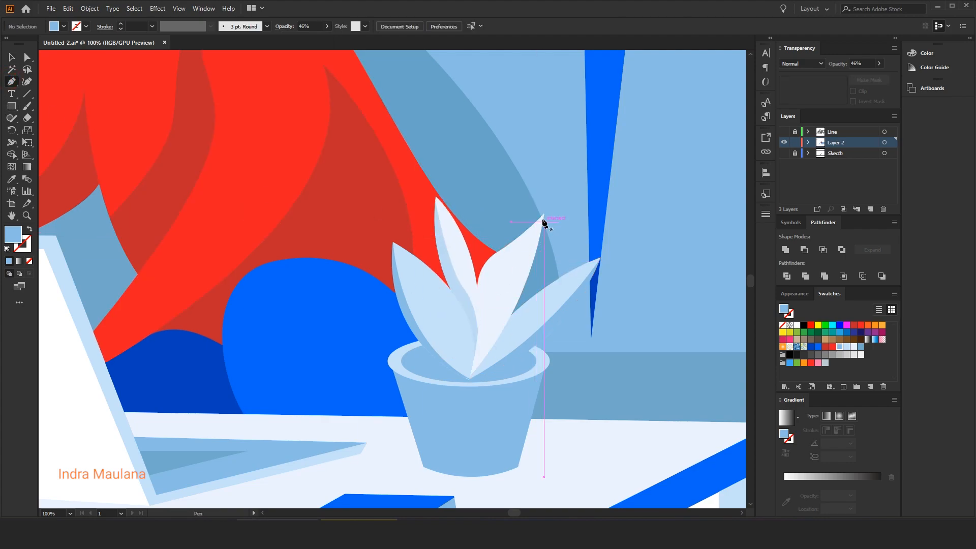
pyautogui.click(543, 214)
pyautogui.click(469, 377)
pyautogui.moveTo(437, 461); pyautogui.dragTo(431, 465)
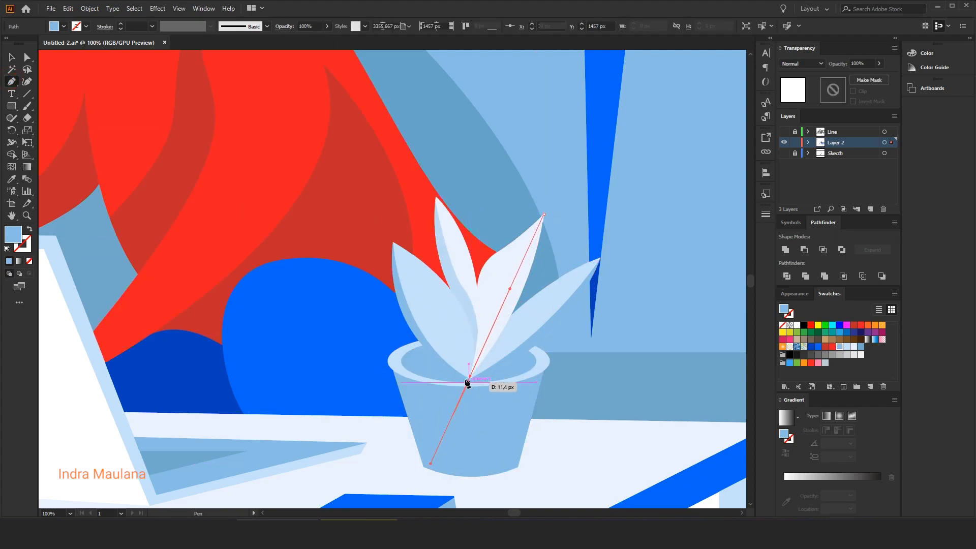
pyautogui.click(470, 377)
pyautogui.moveTo(544, 214); pyautogui.dragTo(516, 109)
pyautogui.click(11, 57)
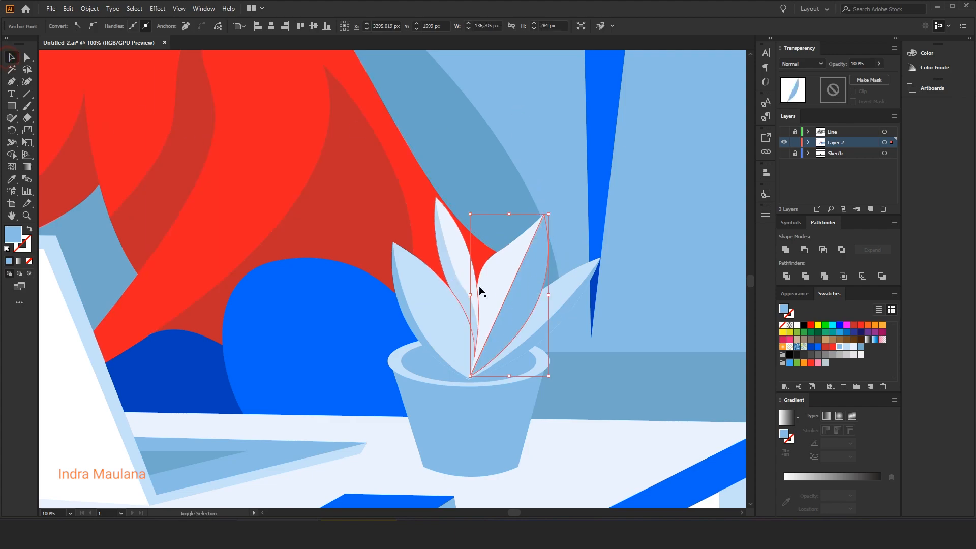
pyautogui.keyDown('shift'); pyautogui.click(498, 277); pyautogui.keyUp('shift')
pyautogui.hotkey('shift', 'm')
pyautogui.keyDown('alt'); pyautogui.click(532, 304); pyautogui.keyUp('alt')
pyautogui.click(11, 57)
pyautogui.hotkey('ctrl', 'shift', 'a')
# Step: Match the inner right leaf's shading to the semi-transparent shading of the inner left leaf, then deselect it
pyautogui.click(506, 304)
pyautogui.press('i')
pyautogui.click(444, 254)
pyautogui.click(10, 59)
pyautogui.scroll(-3, 512, 230)
pyautogui.click(543, 446)
# Step: Draw a narrow shading shape along the left edge of the inner right leaf and remove the part outside the leaf
pyautogui.moveTo(539, 447); pyautogui.dragTo(509, 500)
pyautogui.scroll(4, 478, 297)
pyautogui.scroll(2, 475, 391)
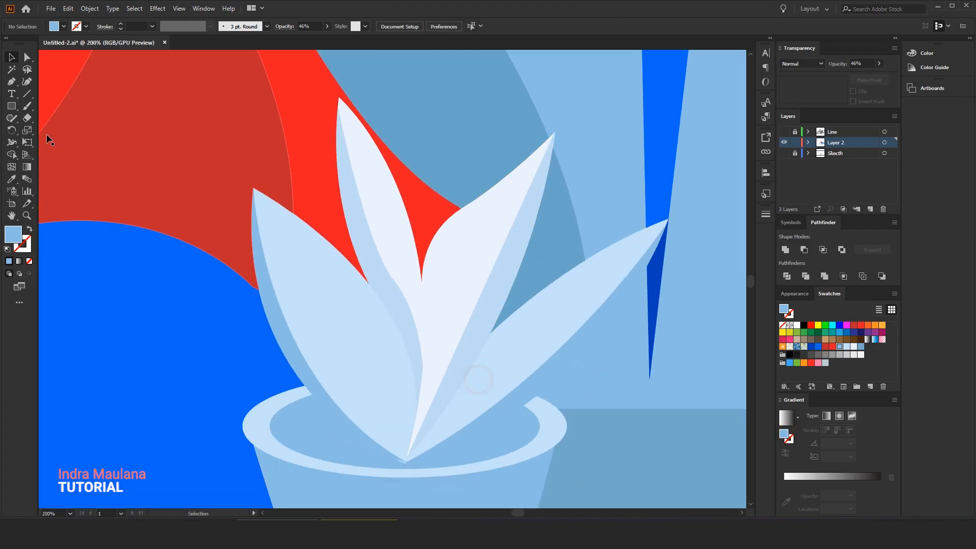
pyautogui.moveTo(406, 461); pyautogui.dragTo(355, 490)
pyautogui.click(407, 380)
pyautogui.moveTo(377, 269); pyautogui.dragTo(400, 368)
pyautogui.moveTo(388, 346); pyautogui.dragTo(388, 309)
pyautogui.click(447, 248)
pyautogui.click(11, 57)
pyautogui.keyDown('shift'); pyautogui.click(476, 275); pyautogui.keyUp('shift')
pyautogui.click(11, 155)
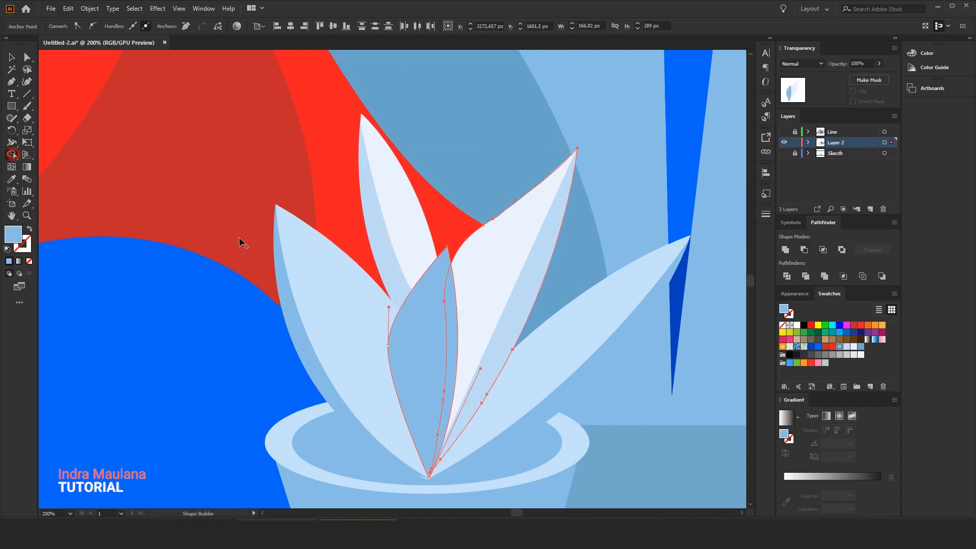
pyautogui.keyDown('alt'); pyautogui.click(404, 332); pyautogui.keyUp('alt')
# Step: Give the narrow strip on the inner right leaf's left edge the inner left leaf's semi-transparent shading and deselect it
pyautogui.click(11, 57)
pyautogui.click(451, 314)
pyautogui.click(11, 179)
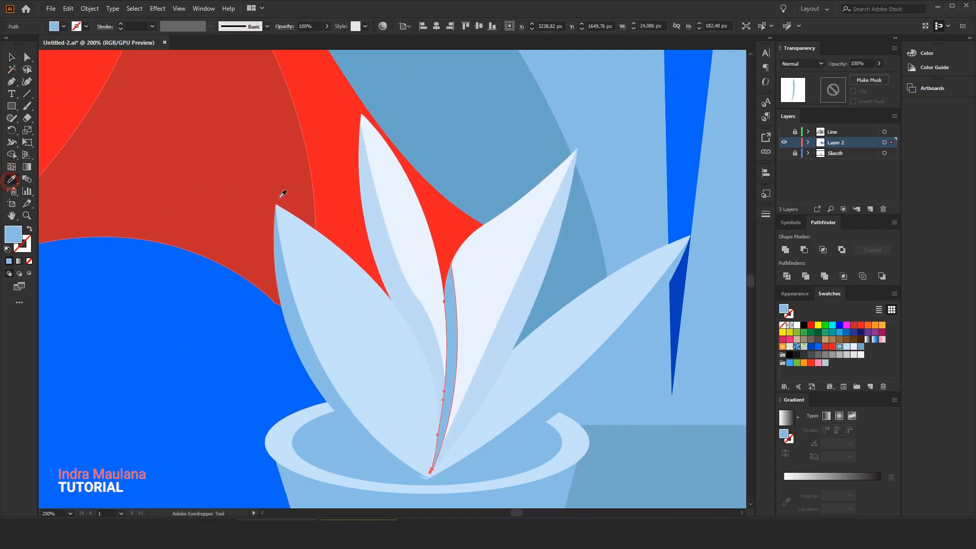
pyautogui.click(366, 192)
pyautogui.click(11, 57)
pyautogui.scroll(-6, 485, 358)
pyautogui.click(605, 196)
pyautogui.scroll(-4, 564, 234)
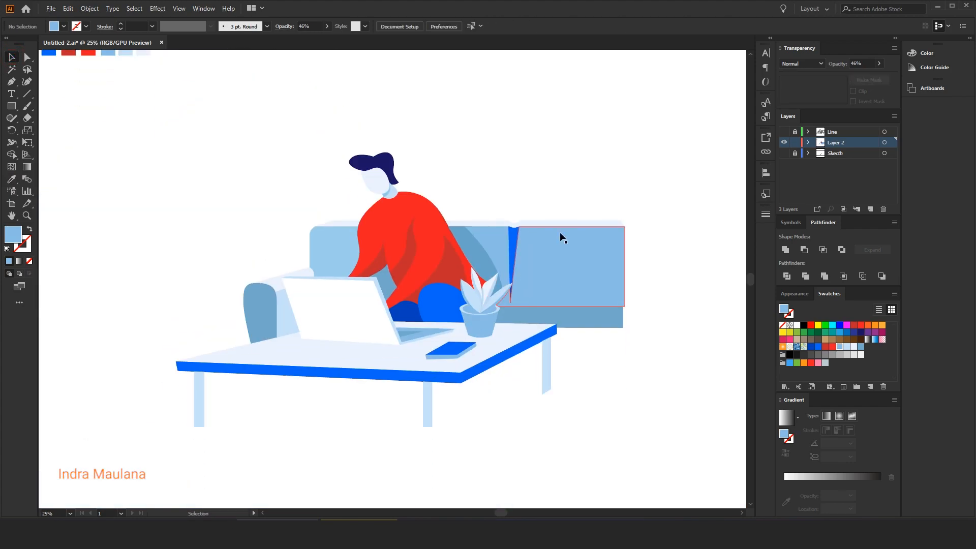
# Step: Draw a narrow page-edge shape with the Pen tool inside the front and right sides of the book on the table
pyautogui.scroll(1, 396, 274)
pyautogui.moveTo(396, 311); pyautogui.dragTo(406, 316)
pyautogui.scroll(6, 385, 374)
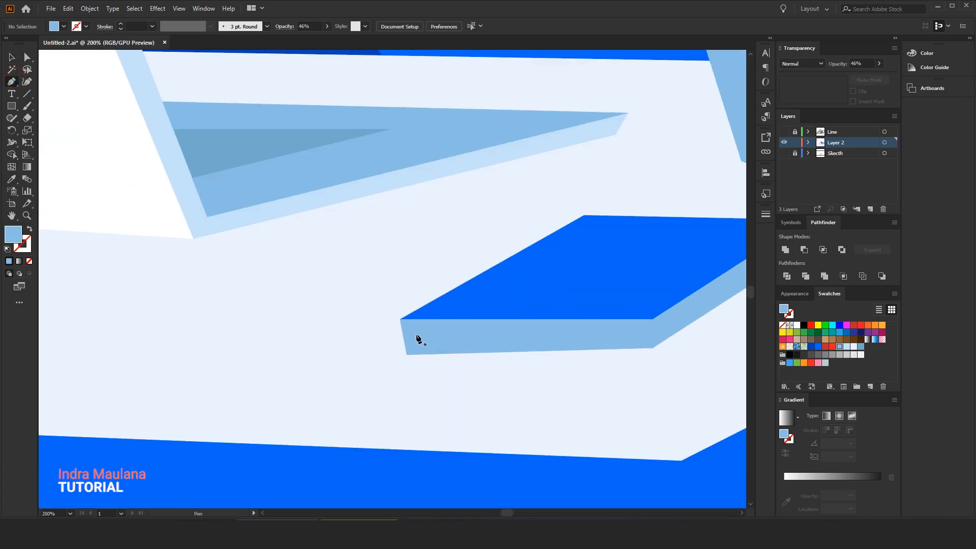
pyautogui.press('p')
pyautogui.click(413, 326)
pyautogui.click(415, 350)
pyautogui.moveTo(615, 337); pyautogui.dragTo(435, 339)
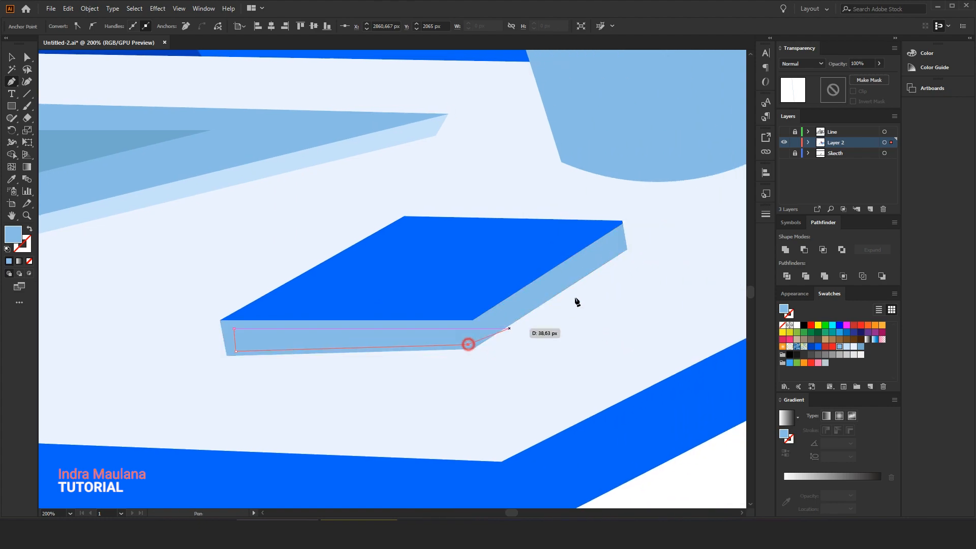
pyautogui.click(624, 245)
pyautogui.click(622, 225)
# Step: Fill the book's page-edge shape white and deselect it
pyautogui.click(30, 228)
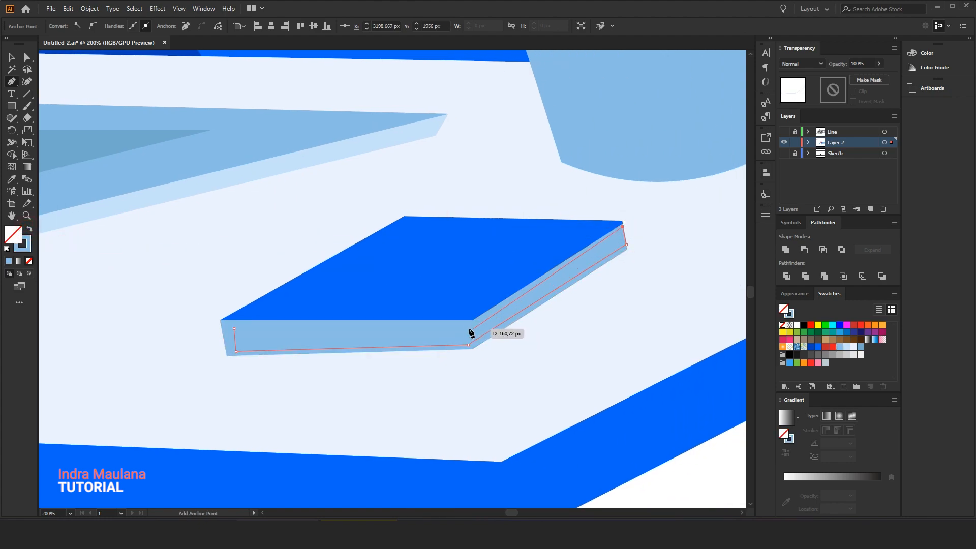
pyautogui.click(795, 325)
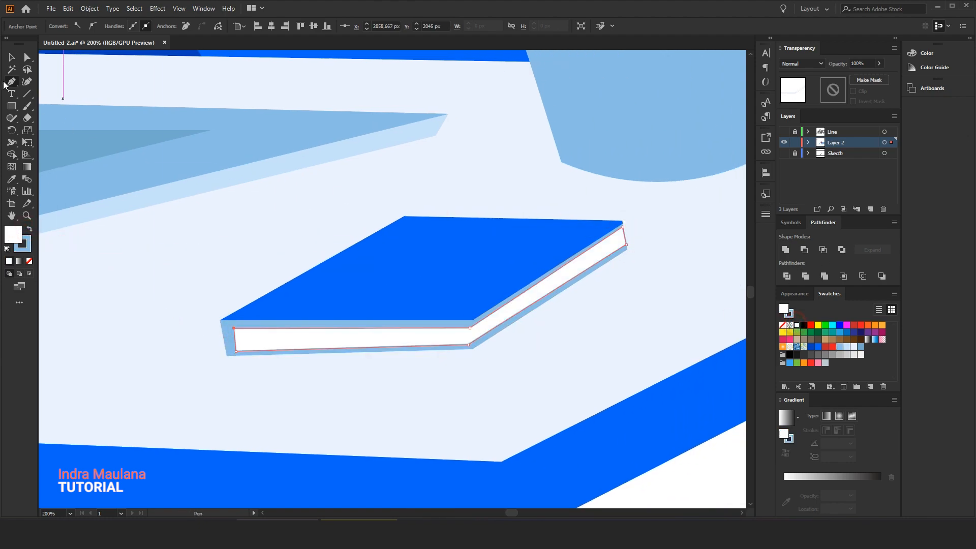
pyautogui.click(11, 57)
pyautogui.scroll(-4, 424, 205)
pyautogui.click(517, 338)
pyautogui.moveTo(517, 337); pyautogui.dragTo(558, 427)
pyautogui.moveTo(467, 394); pyautogui.dragTo(493, 414)
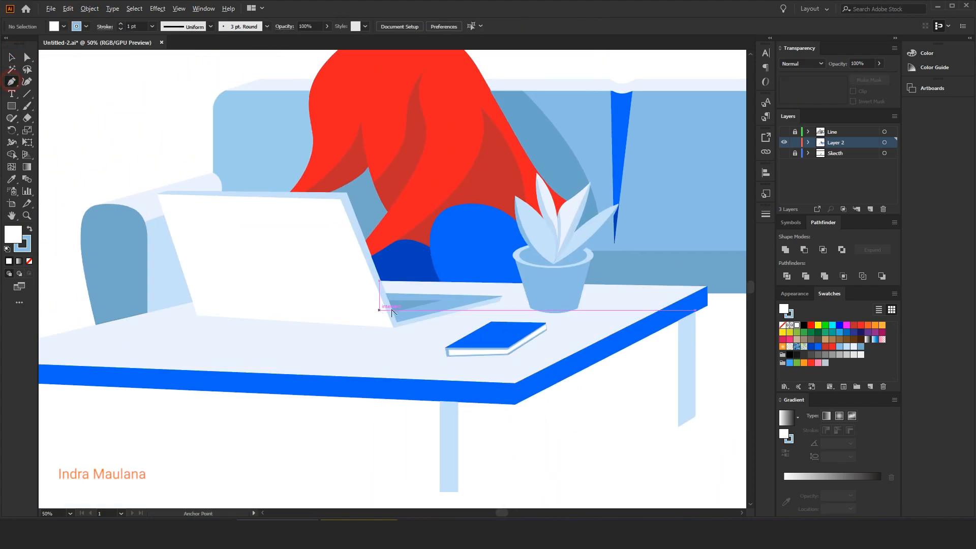
# Step: Draw a white highlight triangle over the left part of the book's cover and lower its opacity
pyautogui.scroll(2, 463, 320)
pyautogui.click(517, 323)
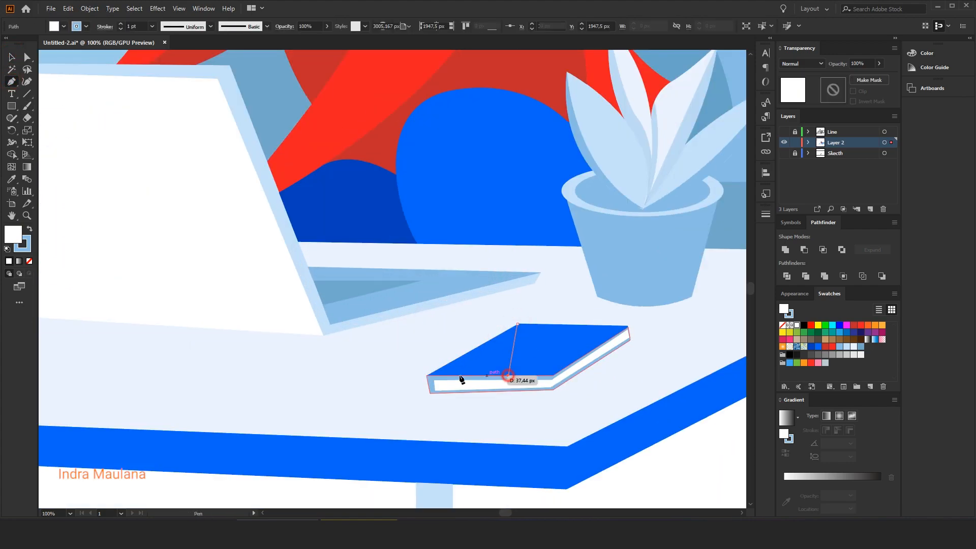
pyautogui.click(509, 376)
pyautogui.click(426, 376)
pyautogui.click(9, 57)
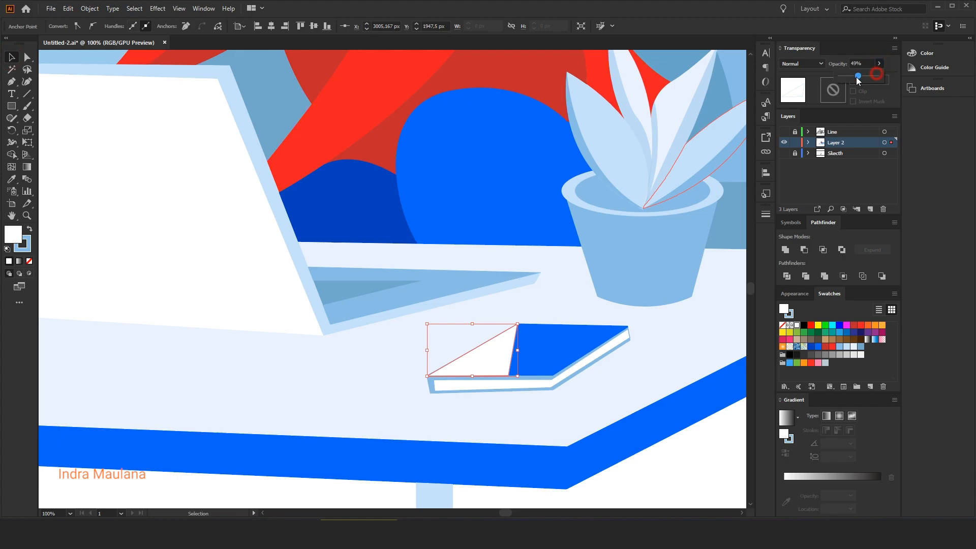
pyautogui.moveTo(858, 80); pyautogui.dragTo(849, 80)
pyautogui.scroll(-2, 553, 228)
pyautogui.click(320, 376)
pyautogui.moveTo(320, 376); pyautogui.dragTo(338, 405)
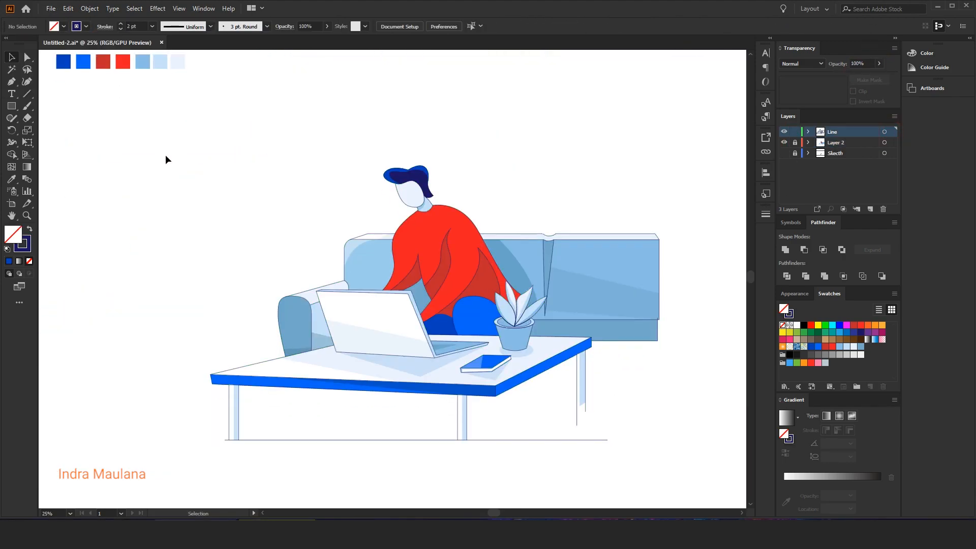
# Step: Create a layer above the Sketch layer and trace the sketched wavy background blob on it with the Curvature tool
pyautogui.click(869, 209)
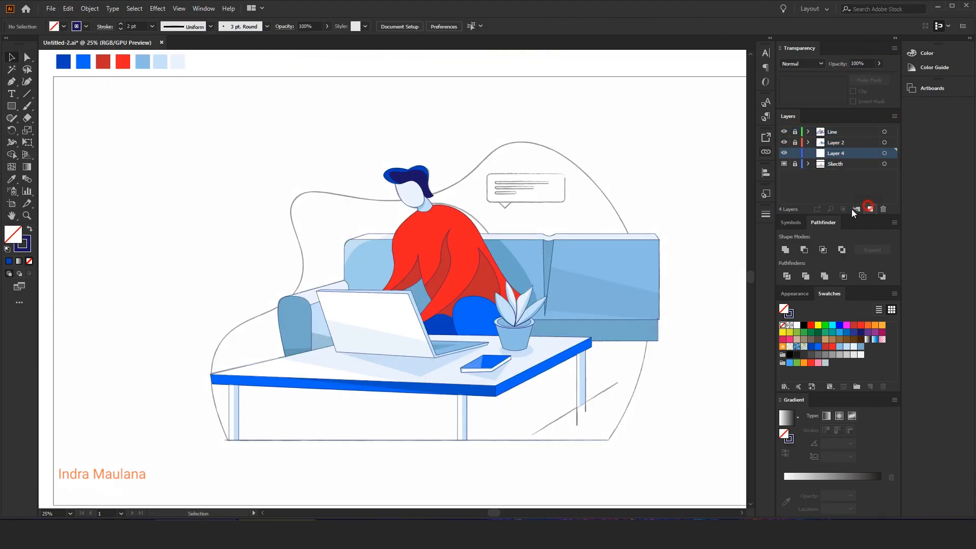
pyautogui.moveTo(457, 214); pyautogui.dragTo(446, 192)
pyautogui.click(27, 81)
pyautogui.click(212, 418)
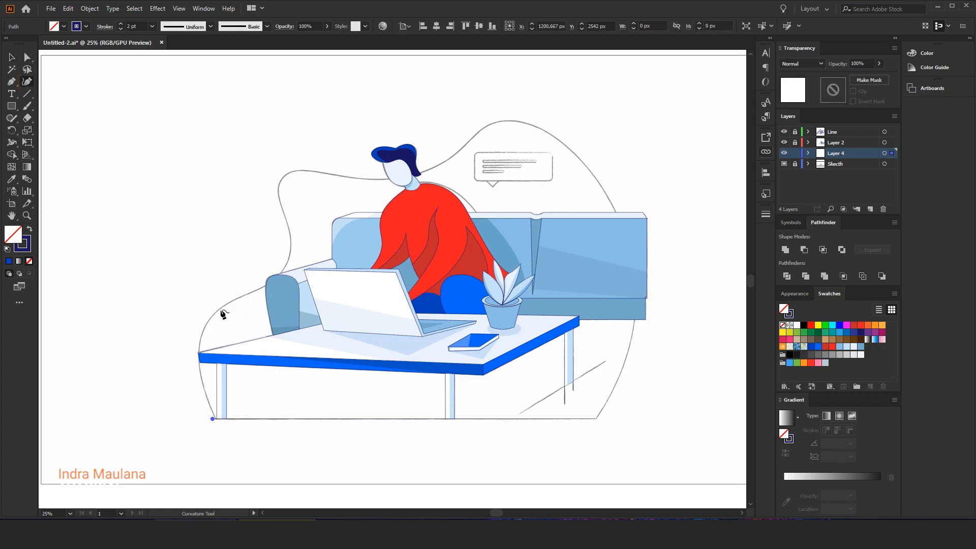
pyautogui.click(414, 177)
pyautogui.click(523, 121)
pyautogui.click(595, 419)
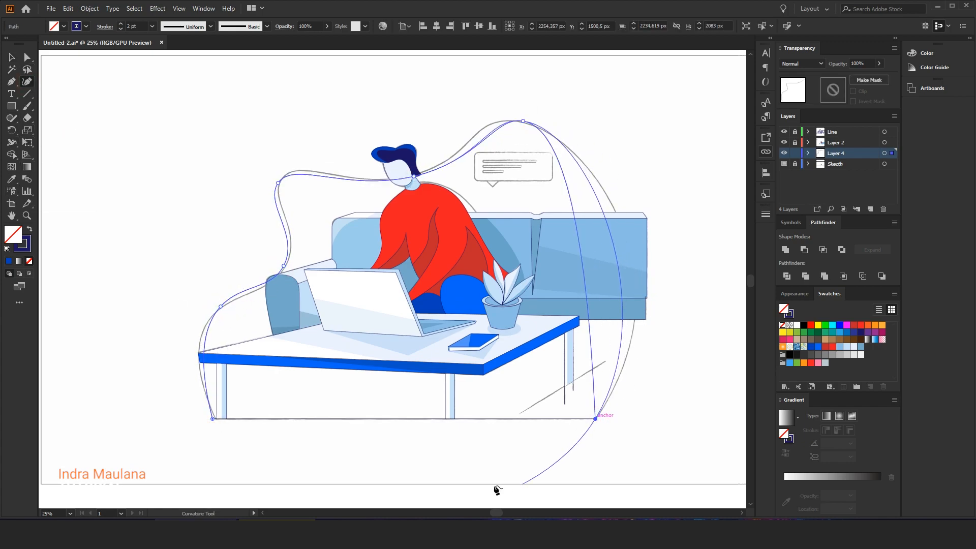
pyautogui.click(634, 298)
# Step: Fill the background blob with dark navy, without an outline, and hide the Sketch layer
pyautogui.click(13, 58)
pyautogui.hotkey('shift', 'x')
pyautogui.click(145, 159)
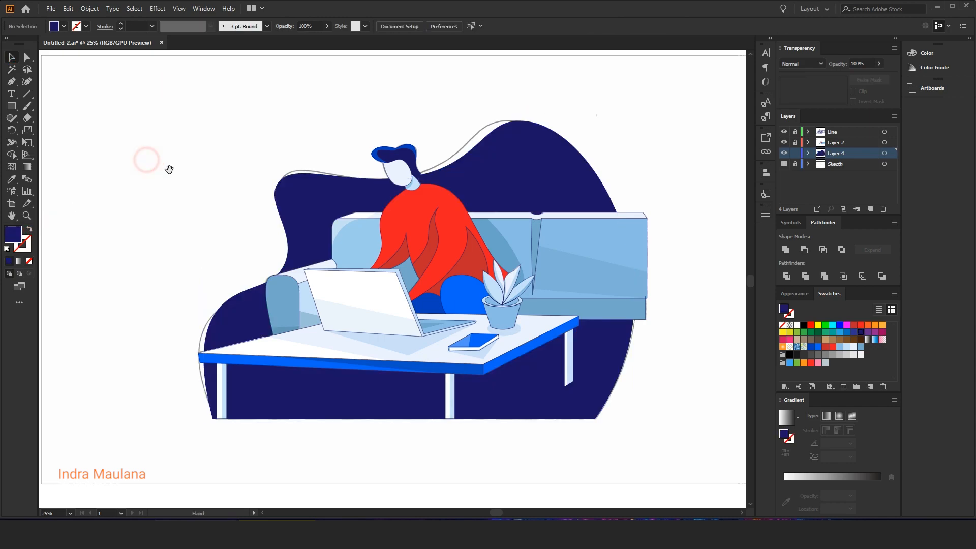
pyautogui.click(783, 164)
# Step: Draw a large closed curved shape overlapping the left part of the background blob with the Curvature tool
pyautogui.scroll(-1, 455, 220)
pyautogui.scroll(1, 471, 233)
pyautogui.click(27, 82)
pyautogui.click(350, 433)
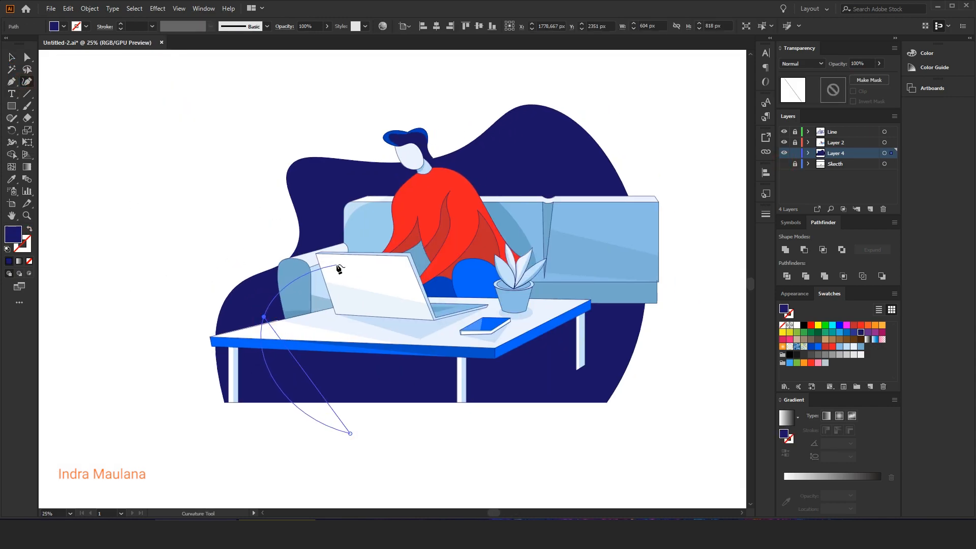
pyautogui.click(360, 160)
pyautogui.click(191, 135)
pyautogui.click(124, 334)
pyautogui.click(191, 444)
pyautogui.click(349, 433)
# Step: Copy the left curved shape and remove the part outside the background blob with Shape Builder
pyautogui.click(12, 57)
pyautogui.click(68, 9)
pyautogui.keyDown('shift'); pyautogui.click(589, 167); pyautogui.keyUp('shift')
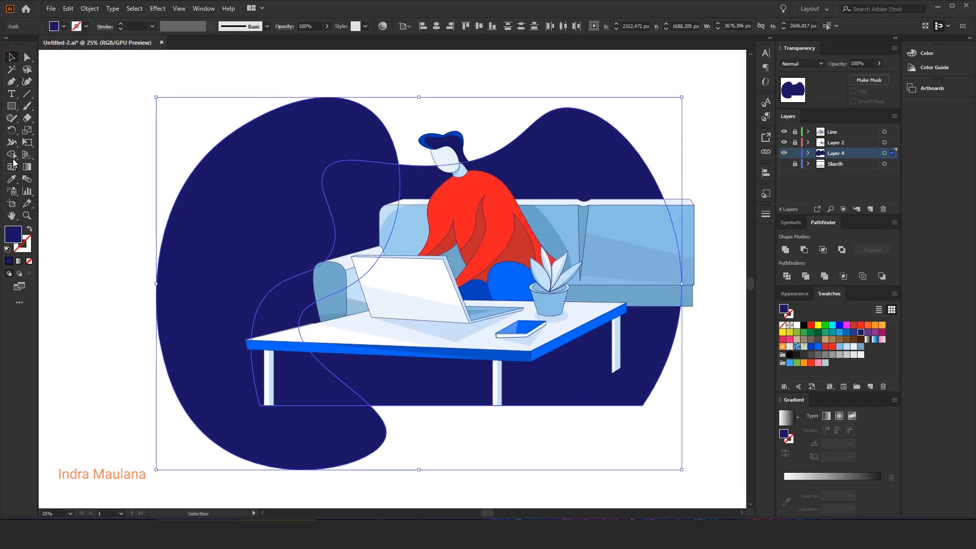
pyautogui.click(12, 155)
pyautogui.keyDown('alt'); pyautogui.click(218, 243); pyautogui.keyUp('alt')
# Step: Fill the blob's left section bright blue and paste the copied curved shape in front as an outline without fill
pyautogui.click(351, 188)
pyautogui.click(818, 347)
pyautogui.click(68, 9)
pyautogui.click(109, 83)
pyautogui.hotkey('shift', 'x')
pyautogui.click(133, 308)
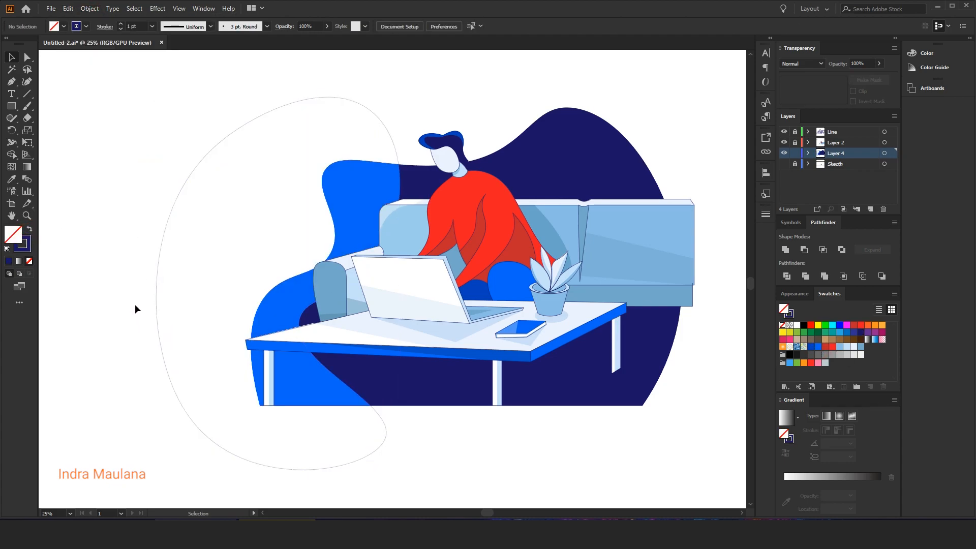
# Step: Draw a large closed curved shape overlapping the right part of the background blob
pyautogui.click(546, 437)
pyautogui.click(599, 224)
pyautogui.click(653, 125)
pyautogui.moveTo(702, 214); pyautogui.dragTo(640, 168)
pyautogui.click(472, 436)
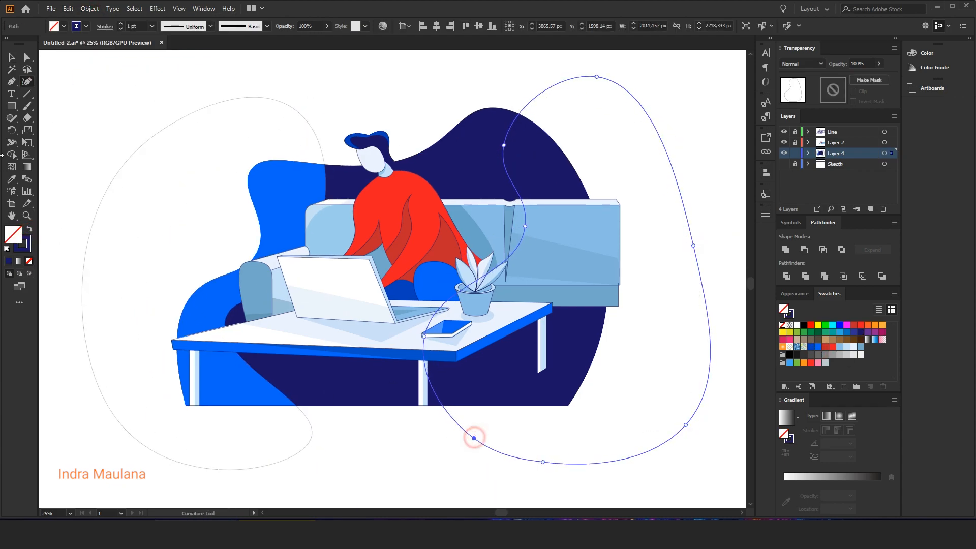
# Step: Swap the right curved shape's fill and stroke and remove the part outside the blob with Shape Builder
pyautogui.click(11, 57)
pyautogui.hotkey('shift', 'x')
pyautogui.keyDown('shift'); pyautogui.click(463, 146); pyautogui.keyUp('shift')
pyautogui.click(11, 154)
pyautogui.keyDown('alt'); pyautogui.click(660, 254); pyautogui.keyUp('alt')
# Step: Match the blob's right section to the bright blue of the left section
pyautogui.click(11, 57)
pyautogui.click(191, 63)
pyautogui.click(564, 168)
pyautogui.click(12, 179)
pyautogui.click(259, 188)
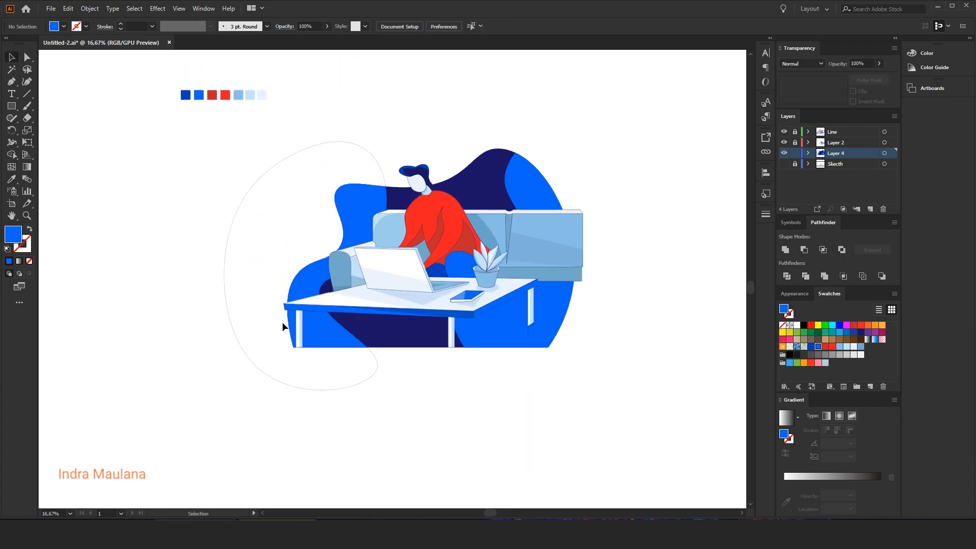
# Step: Give the blob's left section a linear gradient from blue to dark navy, running diagonally from its upper left downwards
pyautogui.click(346, 203)
pyautogui.moveTo(810, 346); pyautogui.dragTo(786, 483)
pyautogui.click(786, 483)
pyautogui.click(891, 477)
pyautogui.click(843, 483)
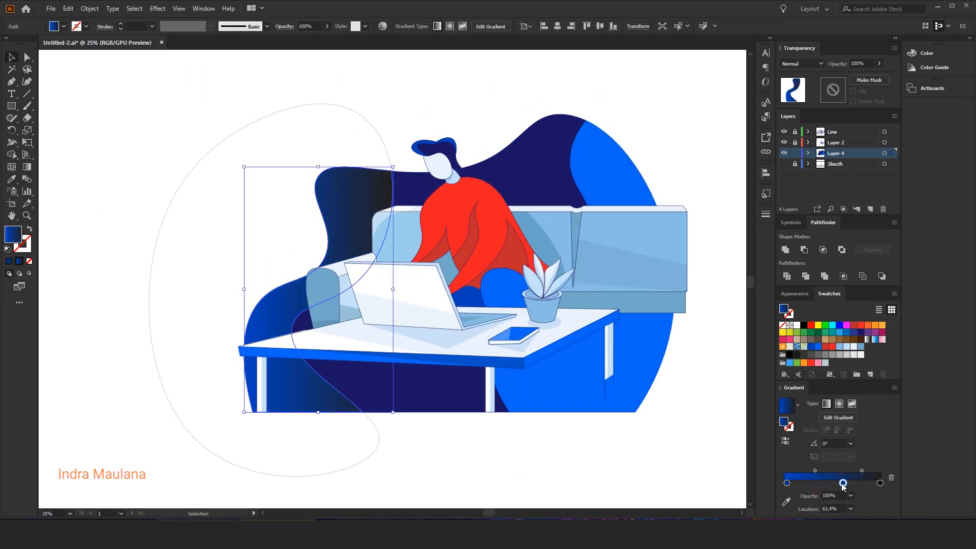
pyautogui.click(26, 166)
pyautogui.moveTo(318, 178); pyautogui.dragTo(425, 320)
# Step: Apply the left section's blue-to-navy gradient to the rest of the background blob and deselect
pyautogui.click(11, 57)
pyautogui.click(432, 386)
pyautogui.click(11, 179)
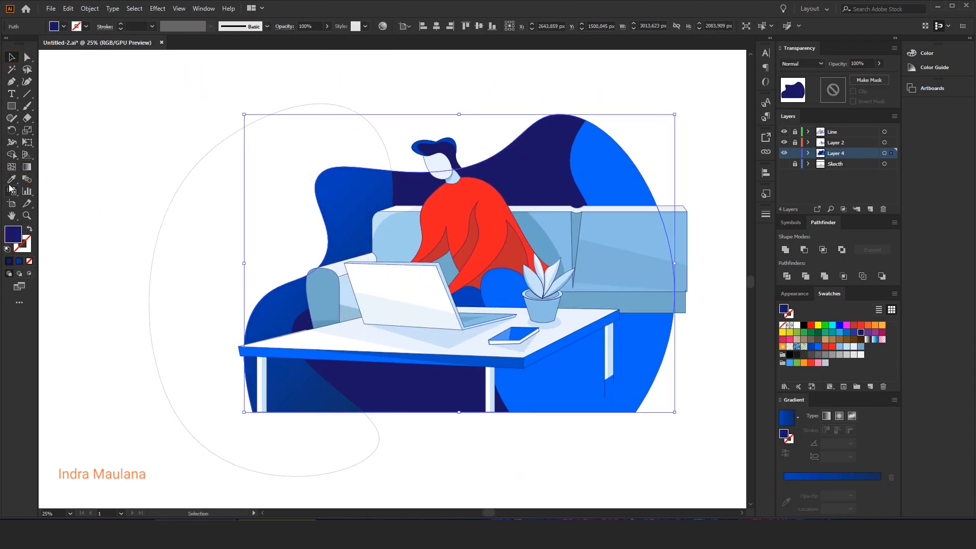
pyautogui.click(285, 305)
pyautogui.click(11, 57)
pyautogui.click(205, 64)
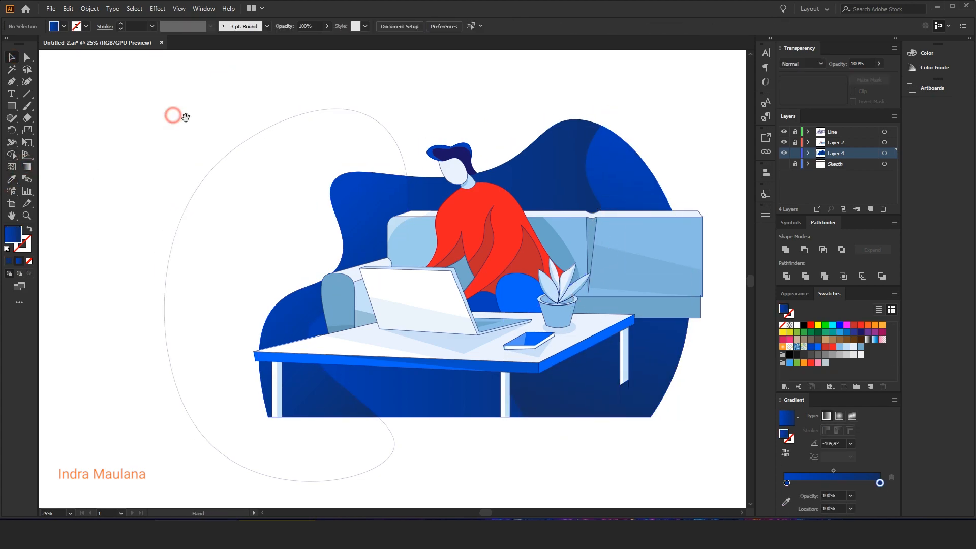
# Step: Give the thin curved outline on the left a 5 pt dashed bright blue stroke and cut it open with Scissors
pyautogui.moveTo(170, 113); pyautogui.dragTo(204, 162)
pyautogui.click(152, 26)
pyautogui.click(165, 104)
pyautogui.click(788, 314)
pyautogui.click(818, 346)
pyautogui.click(104, 26)
pyautogui.click(8, 102)
pyautogui.click(123, 245)
pyautogui.click(166, 257)
pyautogui.click(120, 24)
pyautogui.click(109, 129)
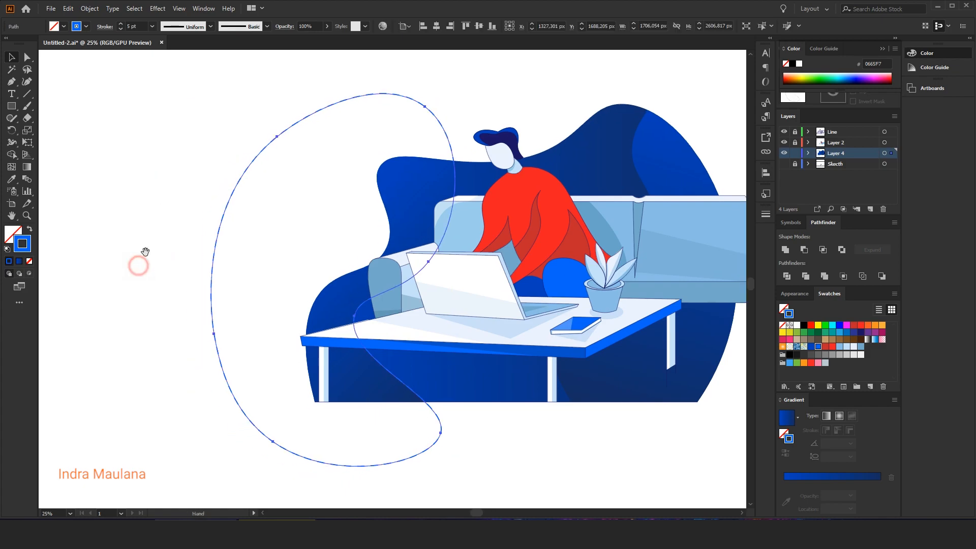
pyautogui.press('c')
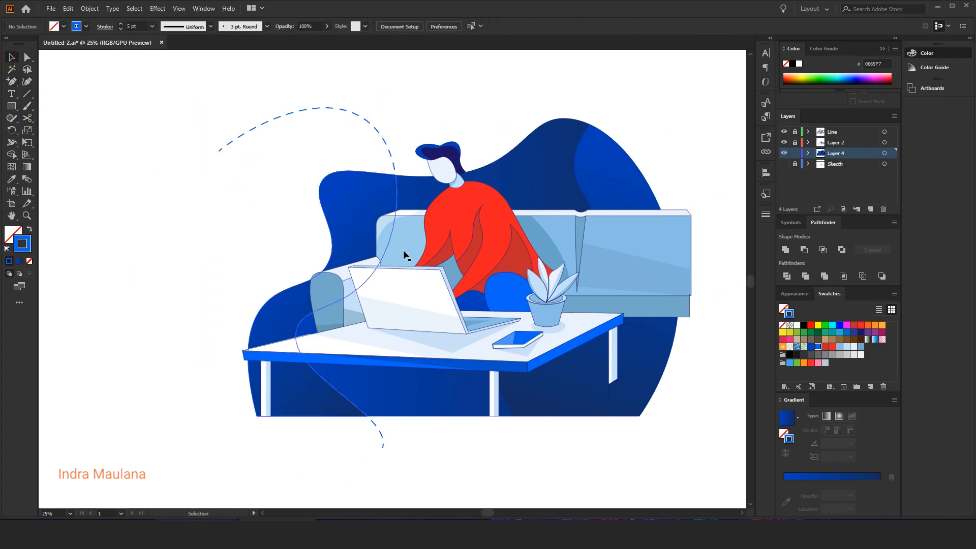
# Step: Add a dashed blue circle left of the sofa and place a copy at the blob's upper right
pyautogui.click(12, 108)
pyautogui.moveTo(306, 257); pyautogui.dragTo(230, 179)
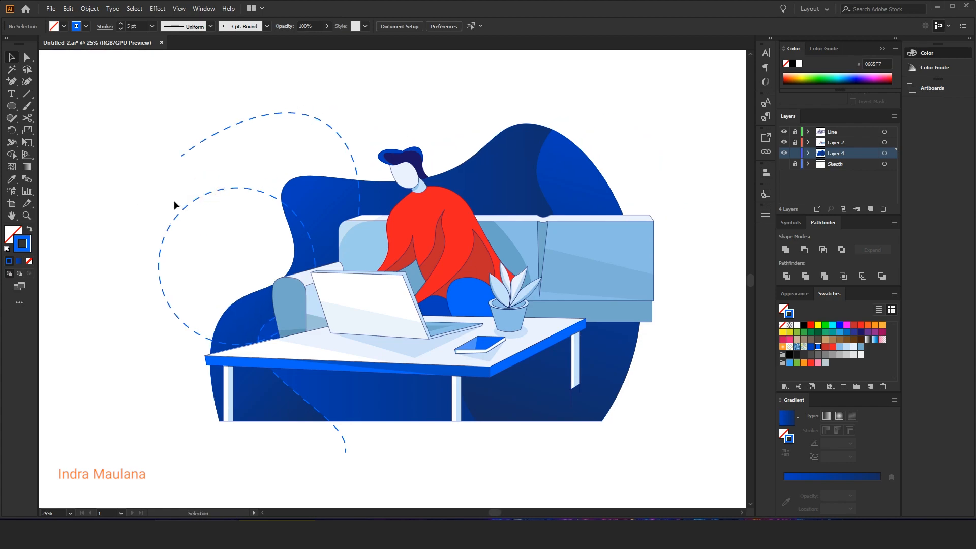
pyautogui.click(307, 406)
pyautogui.moveTo(589, 193)
pyautogui.mouseDown()
pyautogui.moveTo(609, 120)
pyautogui.moveTo(705, 214)
pyautogui.mouseUp()
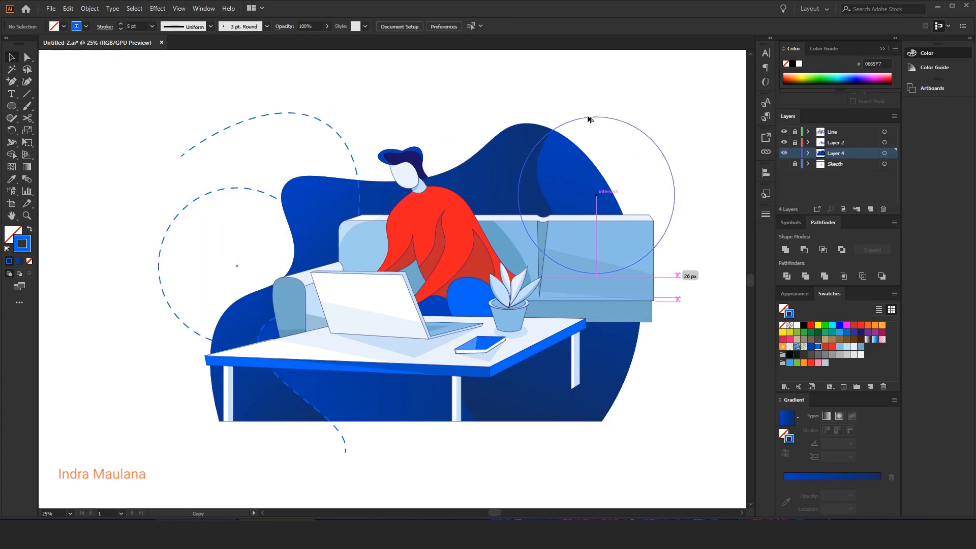
pyautogui.hotkey('ctrl', '-')
pyautogui.click(669, 261)
# Step: Add a layer above the Sketch layer and draw a tall notched leaf outline left of the illustration with the Pen tool
pyautogui.click(828, 165)
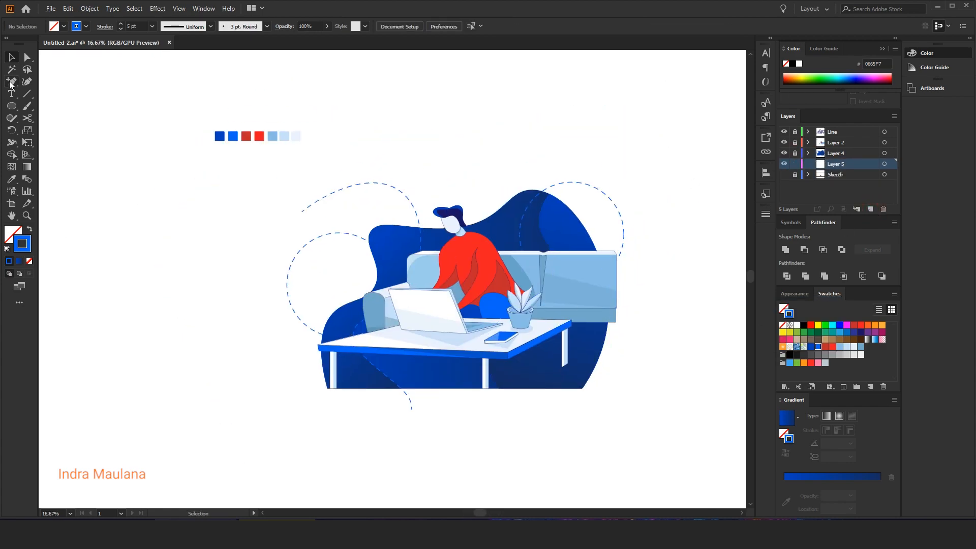
pyautogui.press('p')
pyautogui.scroll(2, 131, 325)
pyautogui.click(344, 444)
pyautogui.moveTo(310, 231); pyautogui.dragTo(312, 276)
pyautogui.moveTo(312, 279)
pyautogui.mouseDown()
pyautogui.moveTo(337, 184)
pyautogui.moveTo(328, 291)
pyautogui.moveTo(352, 213)
pyautogui.mouseUp()
pyautogui.click(312, 279)
pyautogui.scroll(2, 321, 284)
pyautogui.click(325, 278)
pyautogui.moveTo(333, 374); pyautogui.dragTo(292, 217)
pyautogui.scroll(-1, 307, 247)
pyautogui.moveTo(326, 296); pyautogui.dragTo(315, 333)
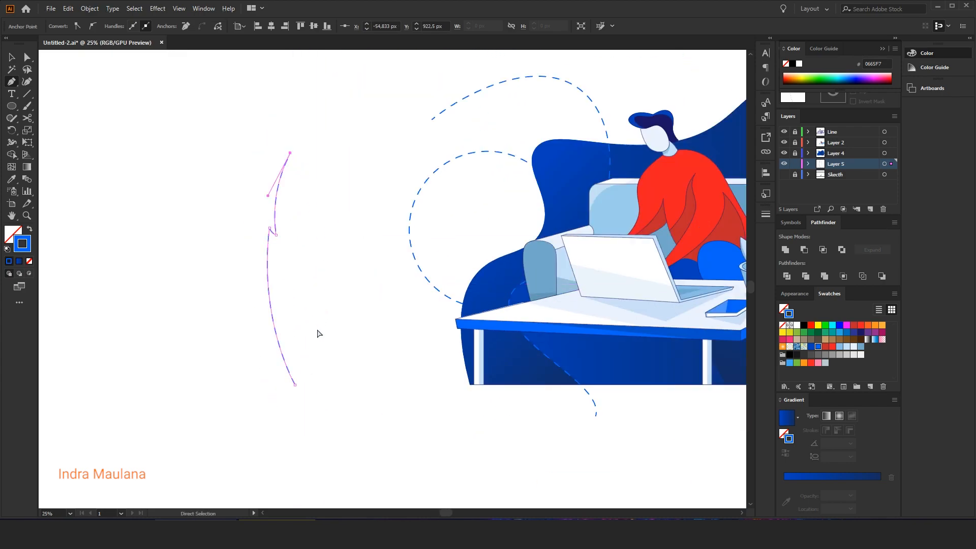
pyautogui.moveTo(252, 419); pyautogui.dragTo(253, 424)
# Step: Fill the tall leaf with the pale blue swatch, leave it without an outline and deselect it
pyautogui.click(11, 179)
pyautogui.click(616, 208)
pyautogui.click(11, 56)
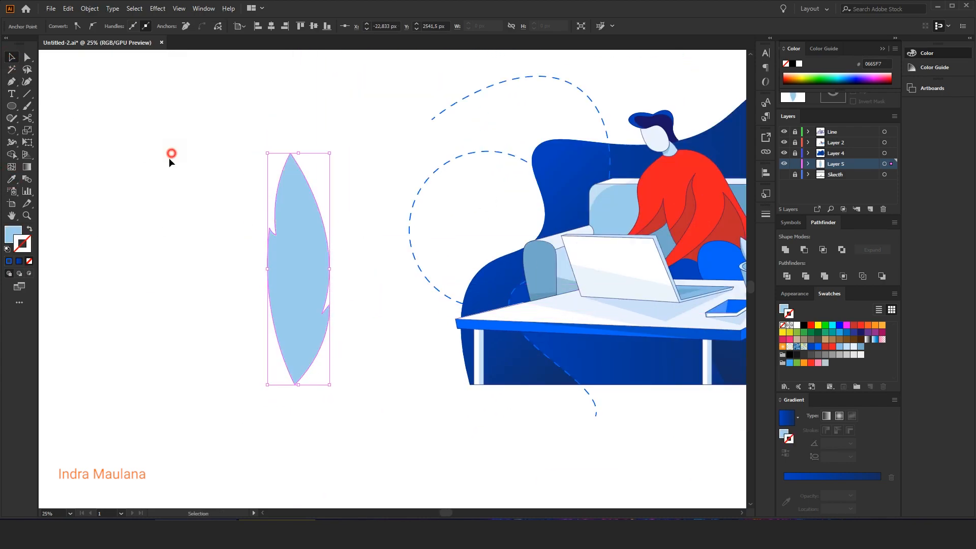
pyautogui.moveTo(310, 267); pyautogui.dragTo(283, 294)
pyautogui.click(854, 347)
pyautogui.click(29, 229)
pyautogui.click(29, 261)
pyautogui.click(193, 315)
pyautogui.click(272, 315)
pyautogui.click(13, 234)
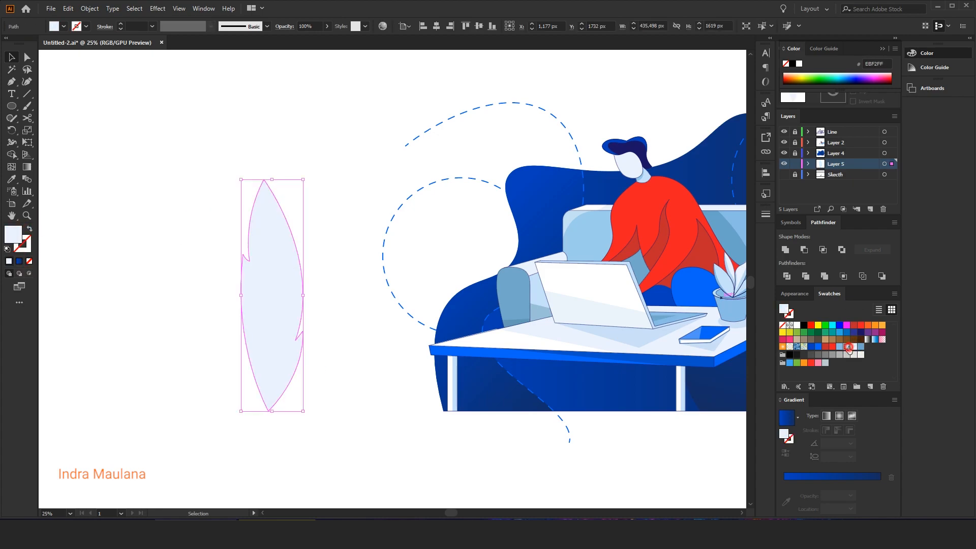
pyautogui.click(846, 346)
pyautogui.click(174, 395)
# Step: Draw a central vein along the tall leaf with a white 4 pt stroke and no fill
pyautogui.click(14, 86)
pyautogui.moveTo(273, 177); pyautogui.dragTo(256, 106)
pyautogui.click(797, 325)
pyautogui.click(29, 228)
pyautogui.click(11, 57)
pyautogui.click(152, 26)
pyautogui.click(159, 108)
pyautogui.click(193, 193)
# Step: Draw curved white side veins branching from the central vein on both sides of the tall leaf
pyautogui.click(17, 82)
pyautogui.hotkey('ctrl', 'shift', 'a')
pyautogui.scroll(1, 279, 327)
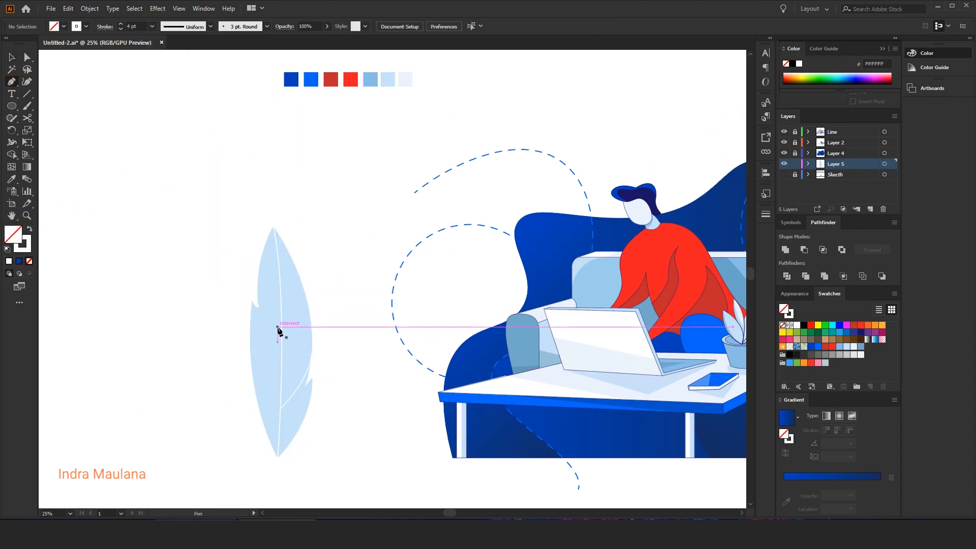
pyautogui.hotkey('ctrl', 'shift', 'a')
pyautogui.scroll(2, 264, 328)
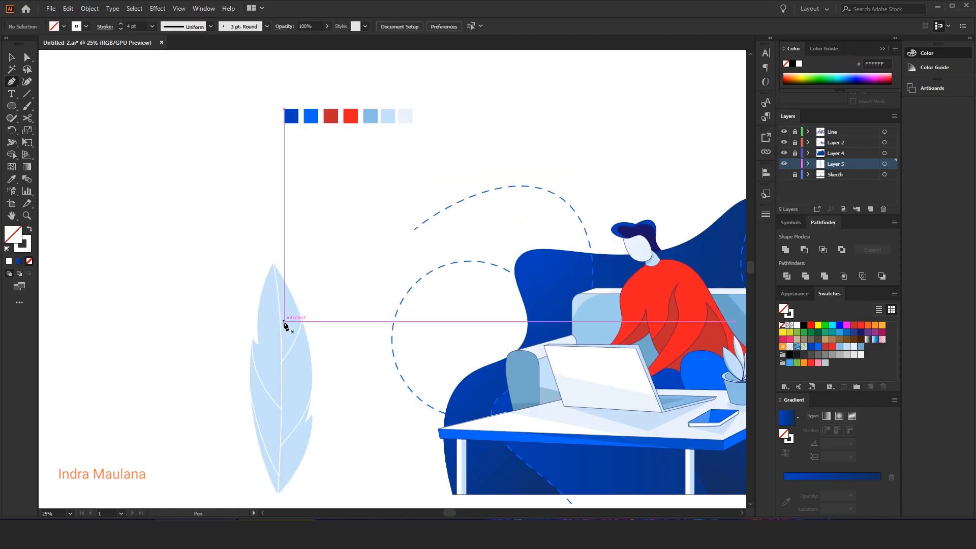
pyautogui.scroll(-1, 292, 178)
# Step: Expand the tall leaf and its veins into a group of filled shapes and deselect it
pyautogui.press('v')
pyautogui.hotkey('ctrl', 'a')
pyautogui.click(90, 8)
pyautogui.click(253, 276)
pyautogui.click(254, 416)
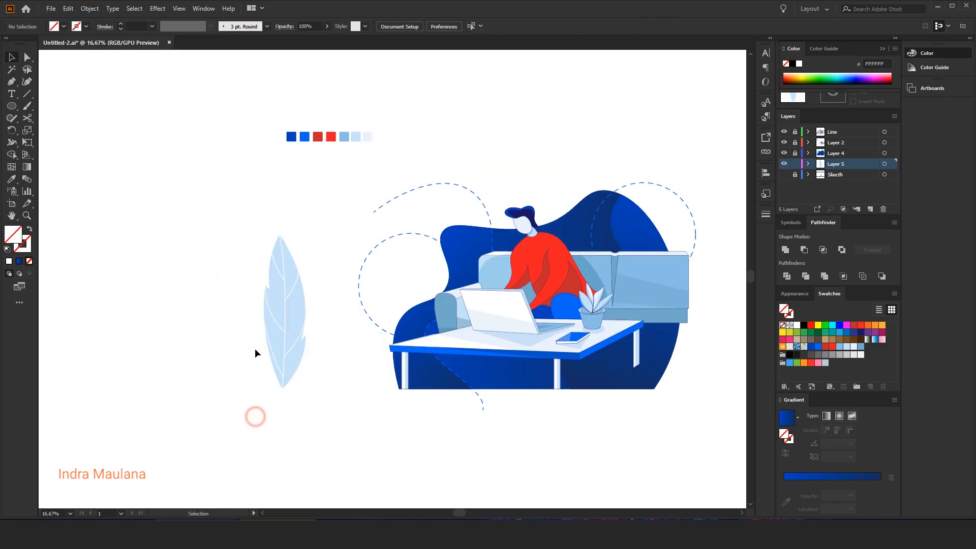
# Step: Copy the tall leaf rotated to the right about its base, enlarge the copy and deselect it
pyautogui.scroll(1, 288, 340)
pyautogui.click(288, 340)
pyautogui.click(281, 414)
pyautogui.moveTo(290, 279); pyautogui.dragTo(360, 258)
pyautogui.press('v')
pyautogui.scroll(1, 372, 258)
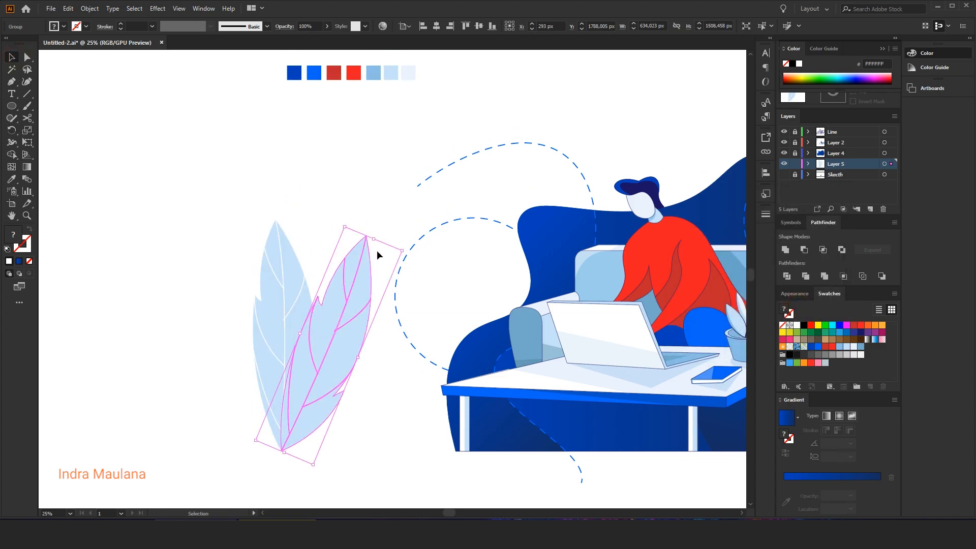
pyautogui.moveTo(399, 340); pyautogui.dragTo(383, 338)
pyautogui.click(165, 276)
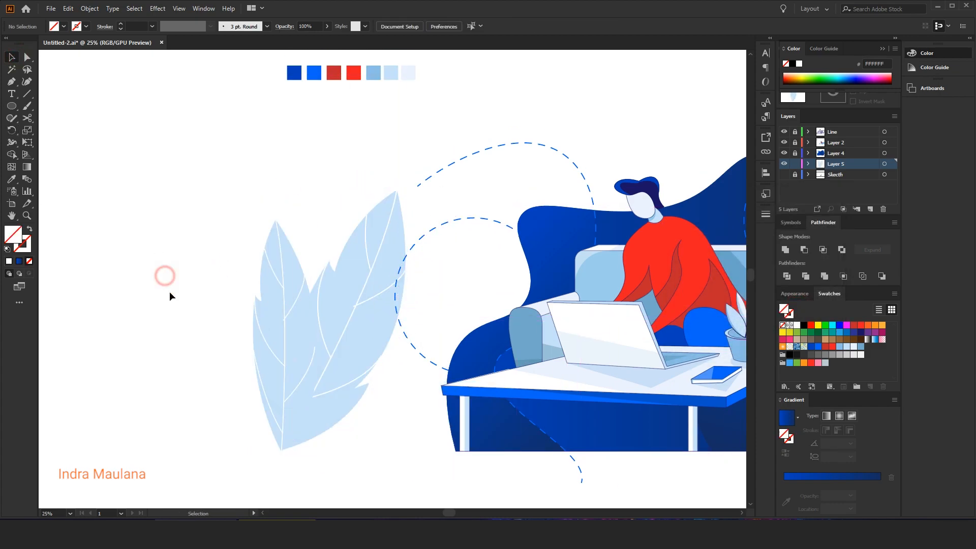
# Step: Draw a closed curved shape with the Pen tool across the tall leaf and its rotated copy, meeting at their shared base
pyautogui.press('p')
pyautogui.hscroll(1, 181, 155)
pyautogui.click(306, 191)
pyautogui.moveTo(298, 325); pyautogui.dragTo(295, 203)
pyautogui.moveTo(255, 320); pyautogui.dragTo(137, 388)
pyautogui.click(255, 320)
pyautogui.moveTo(219, 270); pyautogui.dragTo(241, 342)
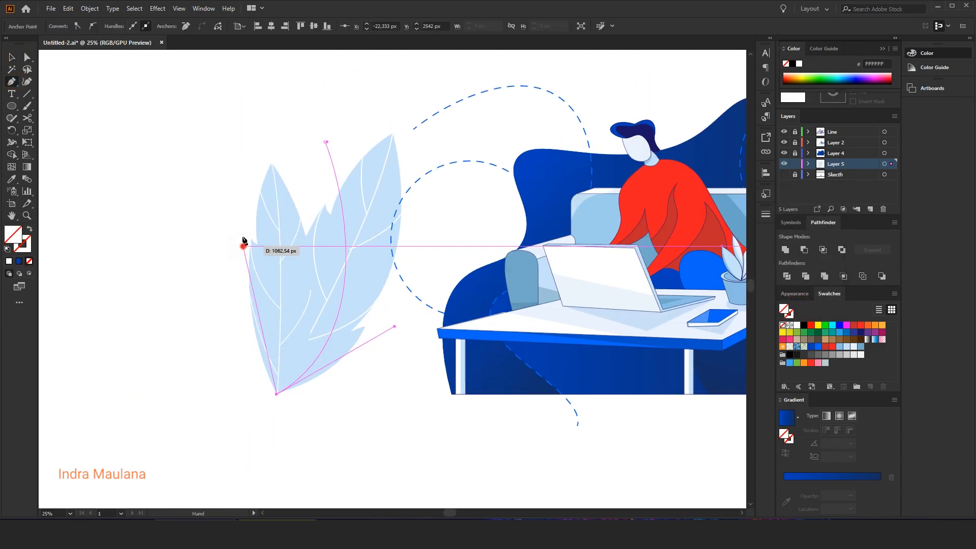
# Step: Fill the drawn shape black and trim away its excess with the Shape Builder so it stays within the rotated leaf
pyautogui.click(804, 325)
pyautogui.scroll(1, 376, 228)
pyautogui.keyDown('shift'); pyautogui.click(376, 264); pyautogui.keyUp('shift')
pyautogui.click(11, 154)
pyautogui.keyDown('alt'); pyautogui.click(269, 254); pyautogui.keyUp('alt')
pyautogui.click(12, 57)
pyautogui.click(157, 87)
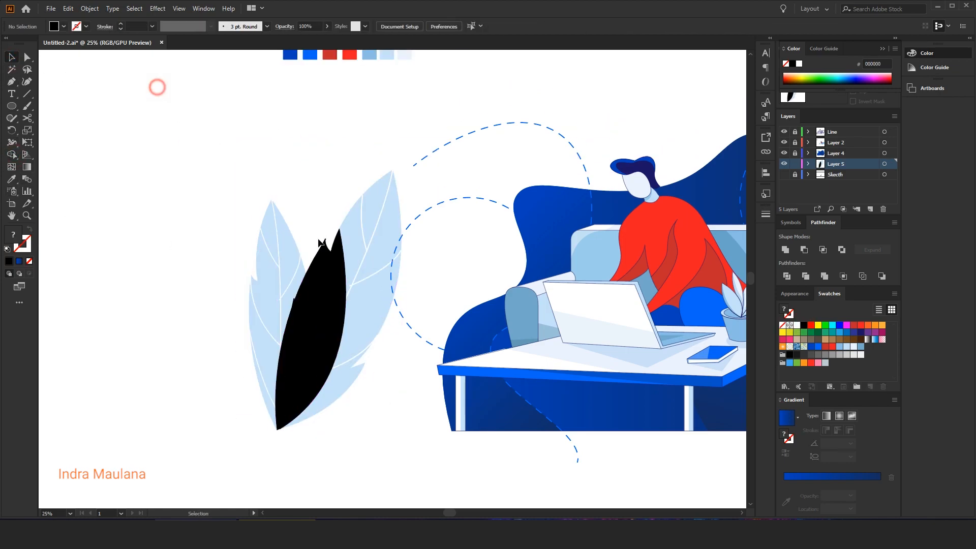
# Step: Recolour the black shape light blue and arrange it behind the tall leaf as a shadow on the rotated leaf
pyautogui.click(620, 353)
pyautogui.click(11, 56)
pyautogui.rightClick(292, 246)
pyautogui.click(429, 372)
pyautogui.click(184, 304)
pyautogui.moveTo(183, 305)
pyautogui.mouseDown()
pyautogui.moveTo(189, 331)
pyautogui.moveTo(176, 310)
pyautogui.mouseUp()
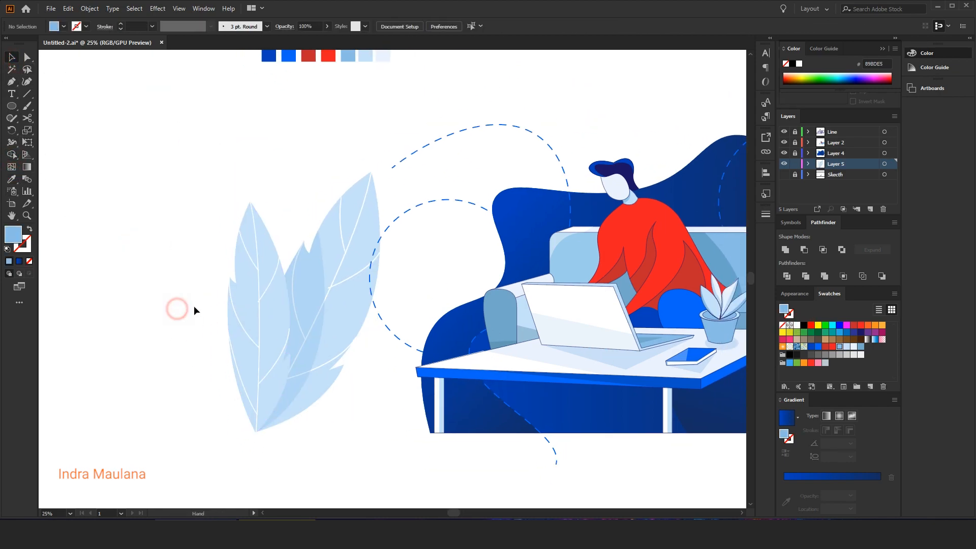
# Step: Add a smaller copy of the tall leaf rotated to the left about the shared base and deselect it
pyautogui.click(325, 239)
pyautogui.click(12, 131)
pyautogui.click(327, 377)
pyautogui.moveTo(241, 160); pyautogui.dragTo(56, 160)
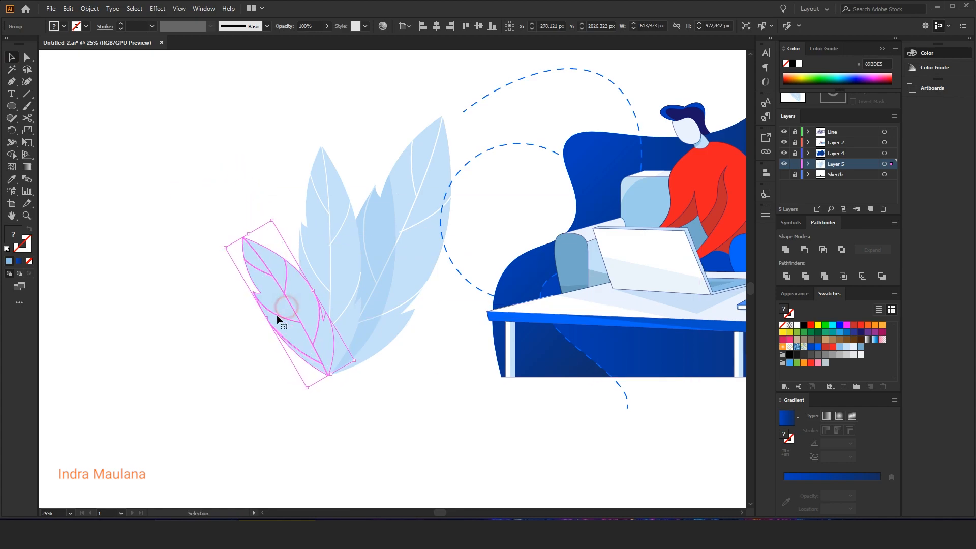
pyautogui.moveTo(287, 306); pyautogui.dragTo(289, 307)
pyautogui.click(207, 334)
# Step: Draw a closed light-blue shape with the Pen tool over the small leaf and the adjoining edge of the tall leaf
pyautogui.click(12, 82)
pyautogui.moveTo(277, 203); pyautogui.dragTo(265, 141)
pyautogui.click(260, 138)
pyautogui.moveTo(201, 300); pyautogui.dragTo(192, 289)
pyautogui.click(178, 179)
pyautogui.click(261, 138)
pyautogui.click(12, 57)
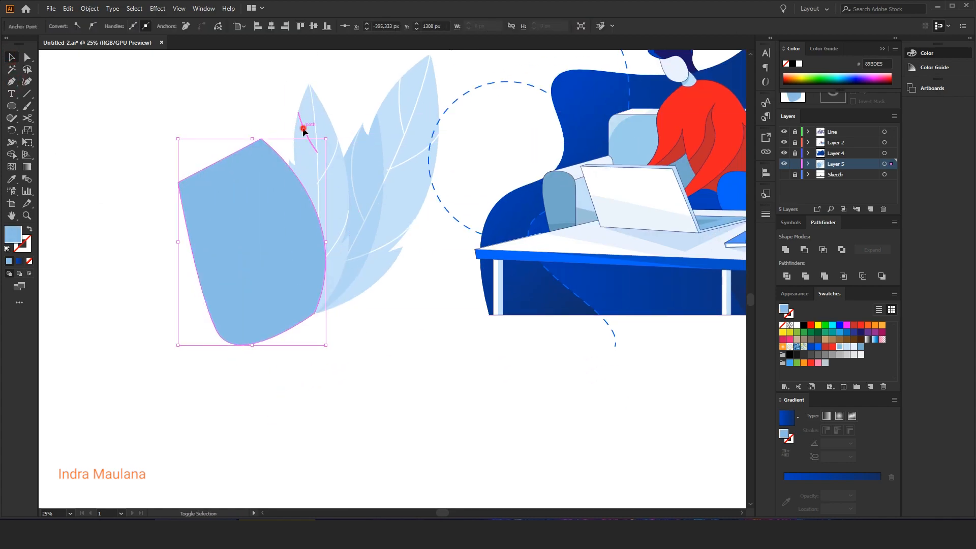
# Step: Trim the light-blue shape with the Shape Builder so only its overlap with the tall leaf remains
pyautogui.keyDown('shift'); pyautogui.click(303, 131); pyautogui.keyUp('shift')
pyautogui.click(12, 155)
pyautogui.keyDown('alt'); pyautogui.click(238, 244); pyautogui.keyUp('alt')
pyautogui.click(15, 57)
pyautogui.click(11, 58)
# Step: Arrange the trimmed shape behind the small leaf as shading on the tall leaf and save the file
pyautogui.click(265, 199)
pyautogui.rightClick(265, 200)
pyautogui.moveTo(305, 323)
pyautogui.click(408, 324)
pyautogui.click(229, 207)
pyautogui.scroll(2, 229, 206)
pyautogui.hotkey('ctrl', 's')
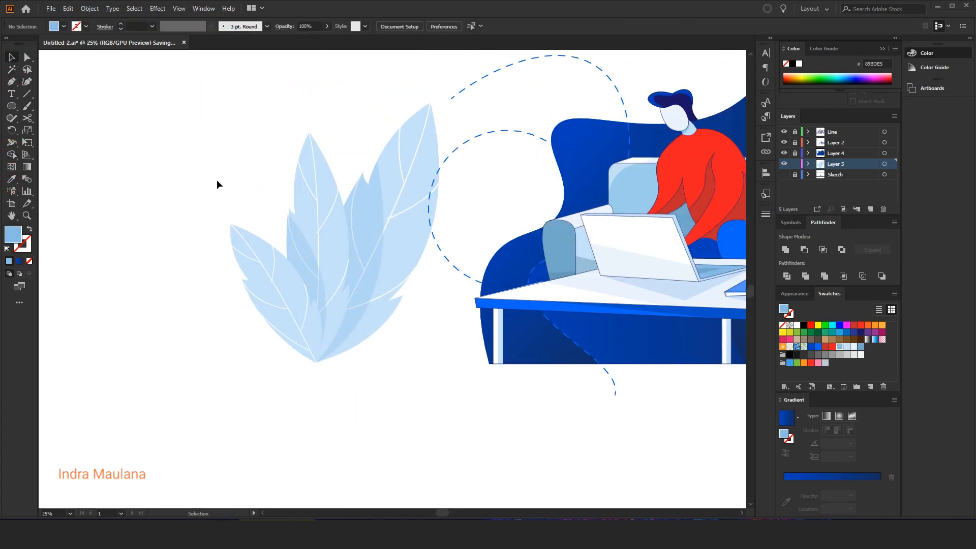
# Step: Group the three leaves with their shading, shrink the group and position it behind the left end of the sofa
pyautogui.moveTo(177, 93); pyautogui.dragTo(427, 378)
pyautogui.hotkey('ctrl', 'g')
pyautogui.click(386, 393)
pyautogui.scroll(-1, 169, 363)
pyautogui.moveTo(269, 324); pyautogui.dragTo(372, 289)
pyautogui.moveTo(460, 150); pyautogui.dragTo(437, 155)
pyautogui.hscroll(1, 294, 292)
pyautogui.moveTo(382, 233)
pyautogui.mouseDown()
pyautogui.moveTo(368, 262)
pyautogui.moveTo(376, 253)
pyautogui.mouseUp()
pyautogui.moveTo(297, 196); pyautogui.dragTo(290, 185)
pyautogui.click(503, 117)
# Step: Duplicate the leaf group, resize the copy and place it behind the man's head
pyautogui.scroll(1, 386, 218)
pyautogui.hscroll(2, 386, 219)
pyautogui.moveTo(331, 283); pyautogui.dragTo(446, 206)
pyautogui.moveTo(481, 130); pyautogui.dragTo(516, 173)
pyautogui.moveTo(468, 199); pyautogui.dragTo(512, 177)
pyautogui.moveTo(488, 178); pyautogui.dragTo(479, 179)
pyautogui.moveTo(485, 187); pyautogui.dragTo(345, 220)
pyautogui.moveTo(345, 220); pyautogui.dragTo(337, 221)
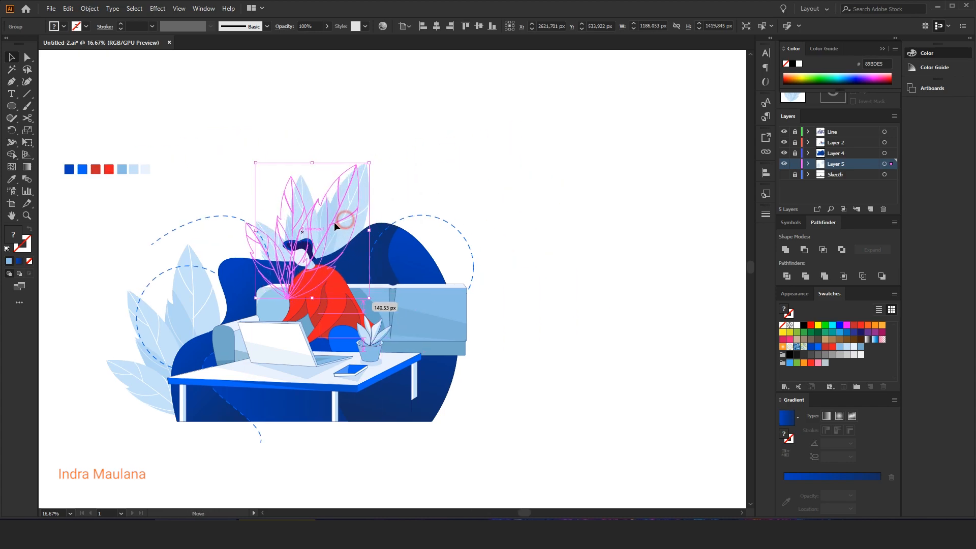
# Step: Place another leaf group copy behind the sofa's right end, tilt it to the right and deselect it
pyautogui.moveTo(472, 248); pyautogui.dragTo(463, 251)
pyautogui.moveTo(513, 175); pyautogui.dragTo(509, 238)
pyautogui.scroll(-1, 309, 322)
pyautogui.click(309, 322)
pyautogui.scroll(1, 286, 126)
pyautogui.scroll(4, 598, 319)
# Step: Unlock the artwork layers and put a copy of the whole illustration on a new top layer
pyautogui.moveTo(795, 132); pyautogui.dragTo(794, 153)
pyautogui.scroll(-2, 408, 315)
pyautogui.moveTo(562, 405); pyautogui.dragTo(252, 254)
pyautogui.scroll(2, 407, 316)
pyautogui.scroll(-1, 271, 222)
pyautogui.moveTo(208, 207); pyautogui.dragTo(254, 235)
pyautogui.hotkey('ctrl', 'a')
pyautogui.hotkey('ctrl', 'shift', 'a')
pyautogui.hotkey('ctrl', 'a')
pyautogui.click(833, 133)
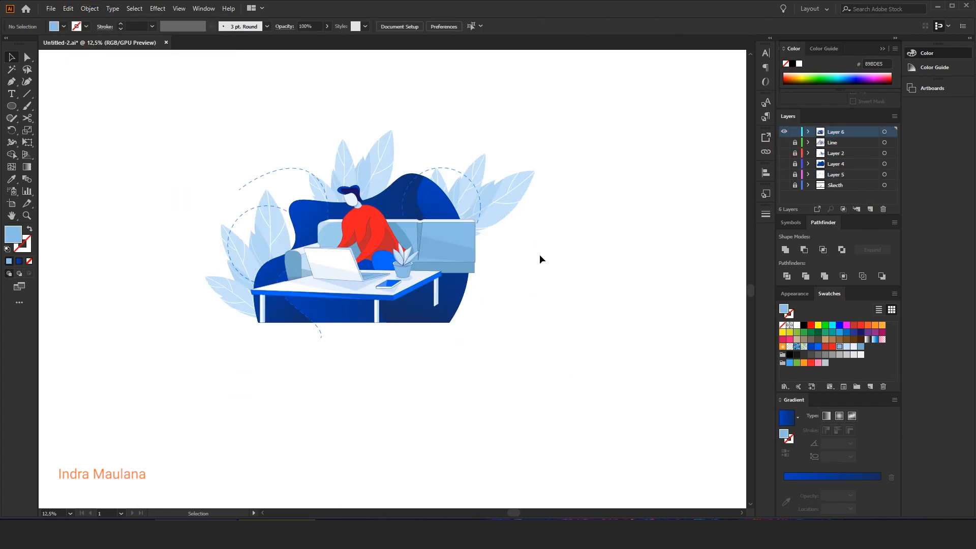
# Step: Outline the strokes of the copied illustration and position it on the artboard
pyautogui.click(213, 205)
pyautogui.click(89, 8)
pyautogui.moveTo(109, 249)
pyautogui.click(213, 273)
pyautogui.moveTo(433, 253); pyautogui.dragTo(440, 272)
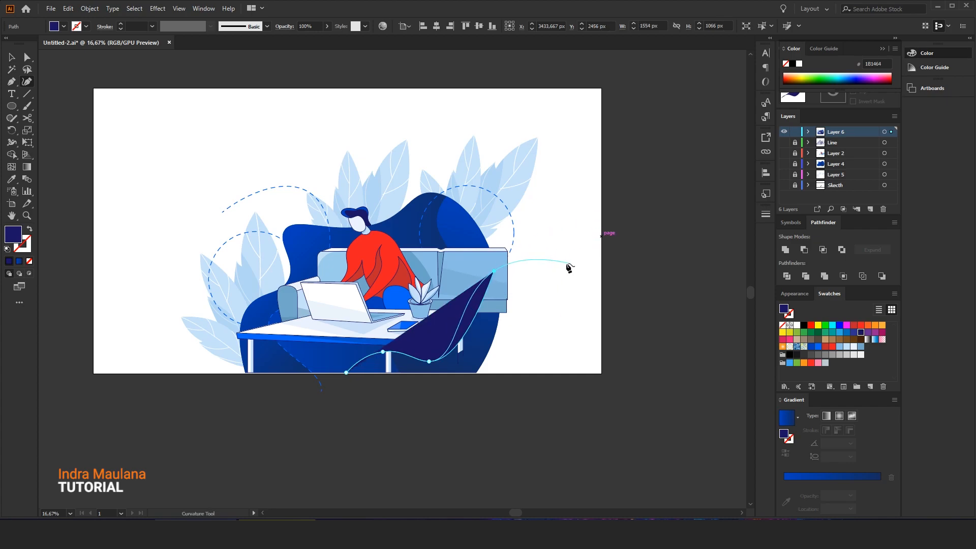
# Step: Complete the dark blue wave with the Curvature tool, carrying it up the artboard's right edge and into the lower-right corner
pyautogui.click(601, 196)
pyautogui.click(601, 373)
pyautogui.click(11, 57)
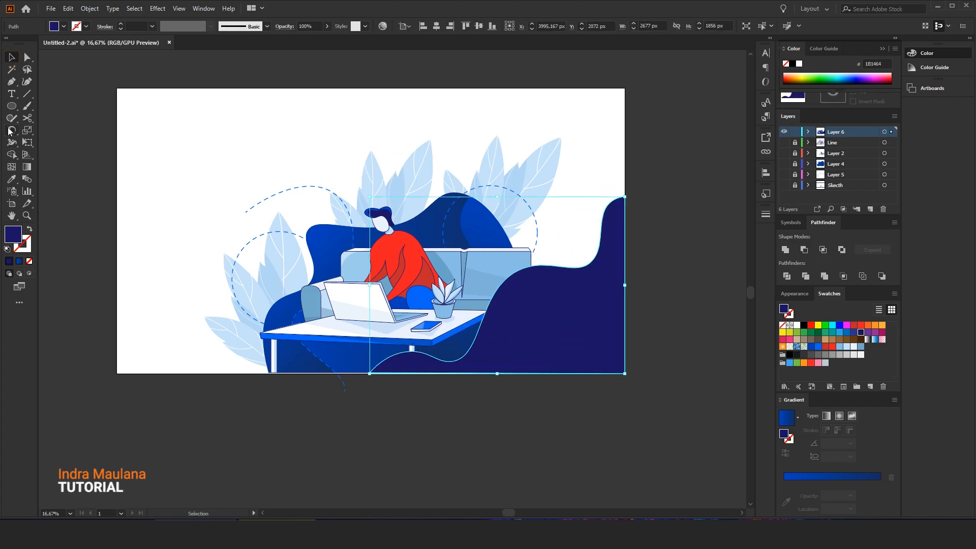
# Step: Apply the background blob's blue gradient to the wave and deselect it
pyautogui.click(325, 244)
pyautogui.press('v')
pyautogui.click(126, 311)
pyautogui.scroll(1, 127, 312)
pyautogui.scroll(2, 381, 409)
# Step: Unlock the illustration group and deselect it
pyautogui.click(299, 298)
pyautogui.click(89, 8)
pyautogui.click(112, 87)
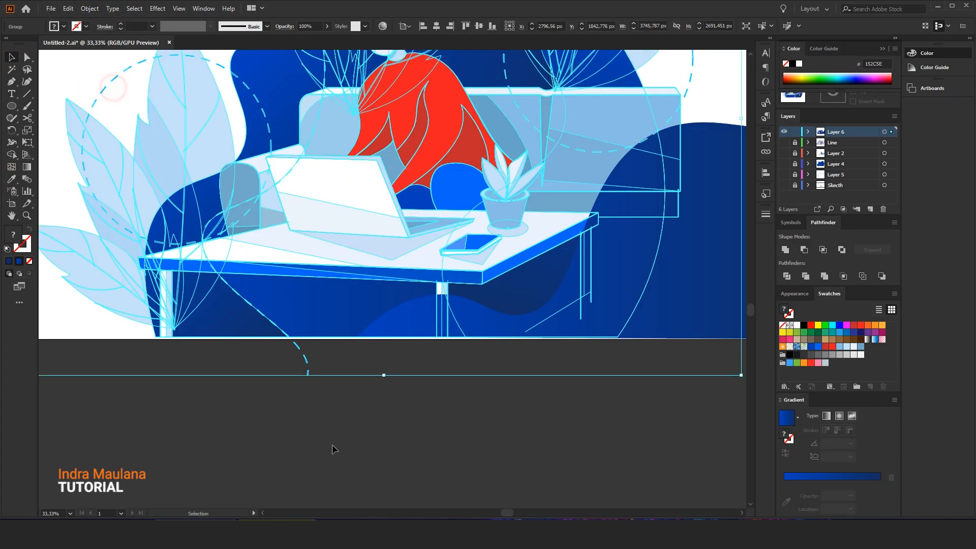
pyautogui.click(676, 385)
pyautogui.moveTo(676, 385); pyautogui.dragTo(620, 405)
# Step: Move the wave's lower-left anchor point down and left to meet the artboard's bottom edge, and deselect the wave
pyautogui.scroll(5, 246, 374)
pyautogui.click(413, 311)
pyautogui.press('a')
pyautogui.moveTo(474, 336); pyautogui.dragTo(465, 353)
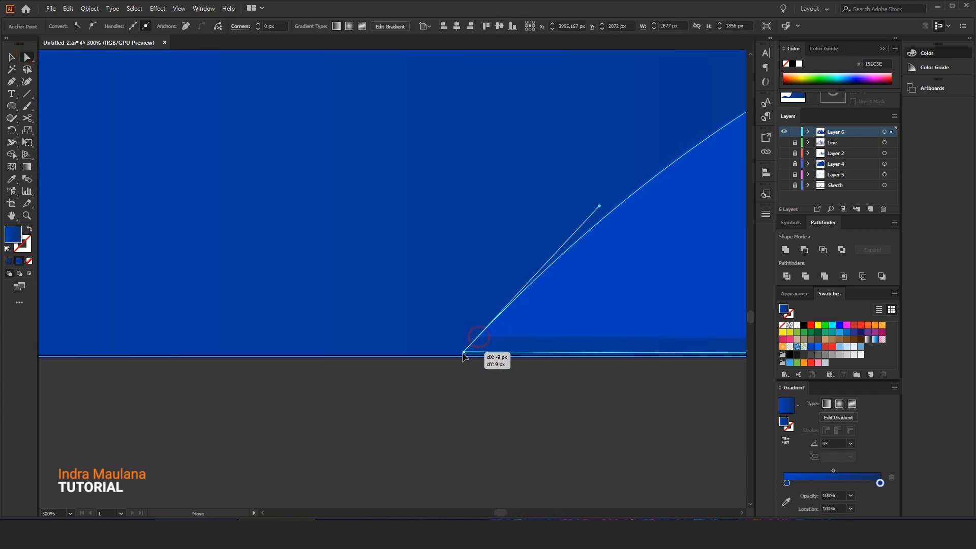
pyautogui.scroll(-7, 424, 429)
pyautogui.click(424, 429)
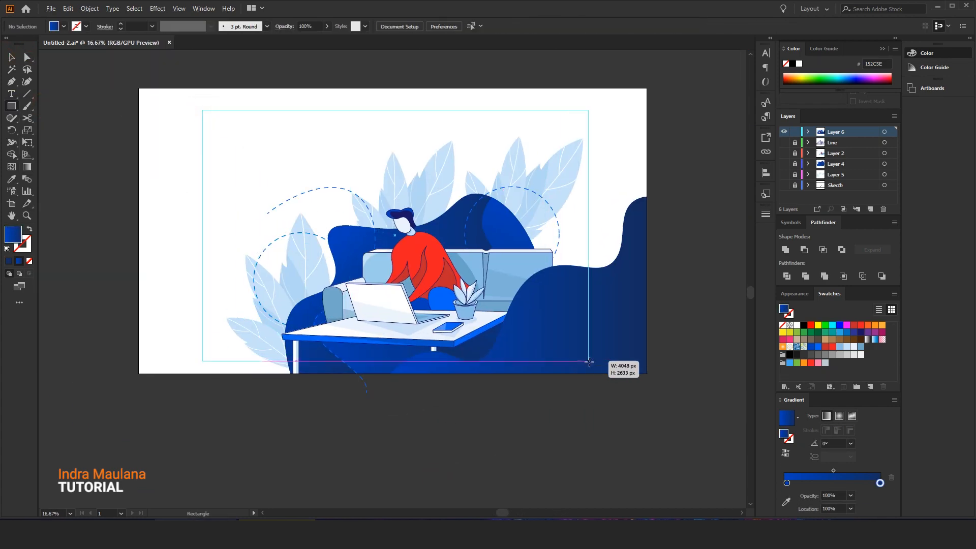
# Step: Draw a rectangle about 4050 px wide around the illustration down to the artboard's bottom edge and arrange it in the stack
pyautogui.moveTo(587, 360); pyautogui.dragTo(586, 374)
pyautogui.click(11, 58)
pyautogui.rightClick(598, 315)
pyautogui.click(731, 266)
pyautogui.click(686, 305)
# Step: Copy the gradient wave to the clipboard
pyautogui.click(603, 333)
pyautogui.click(68, 8)
pyautogui.click(76, 56)
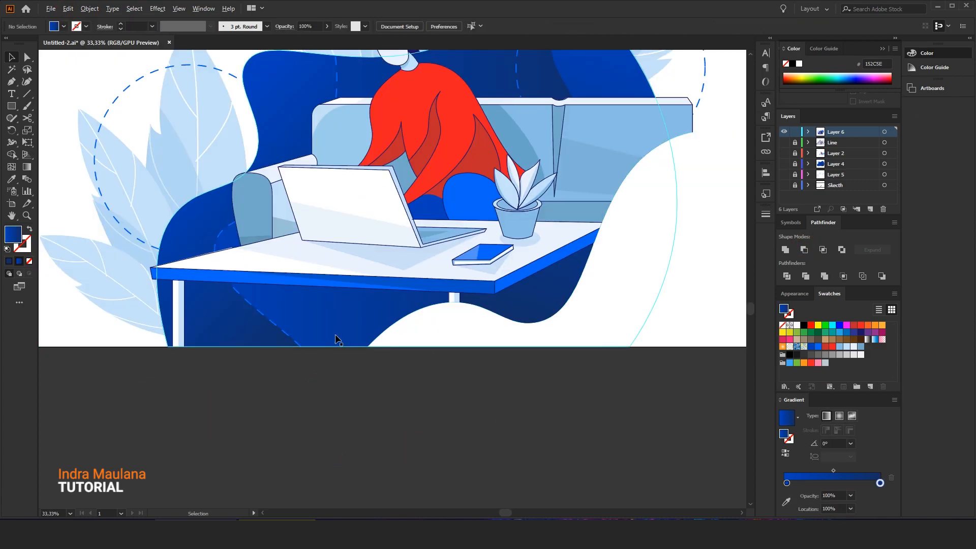
# Step: Inspect the clipped illustration group in isolation mode and return to the full artwork
pyautogui.doubleClick(337, 339)
pyautogui.scroll(3, 367, 357)
pyautogui.scroll(-3, 383, 329)
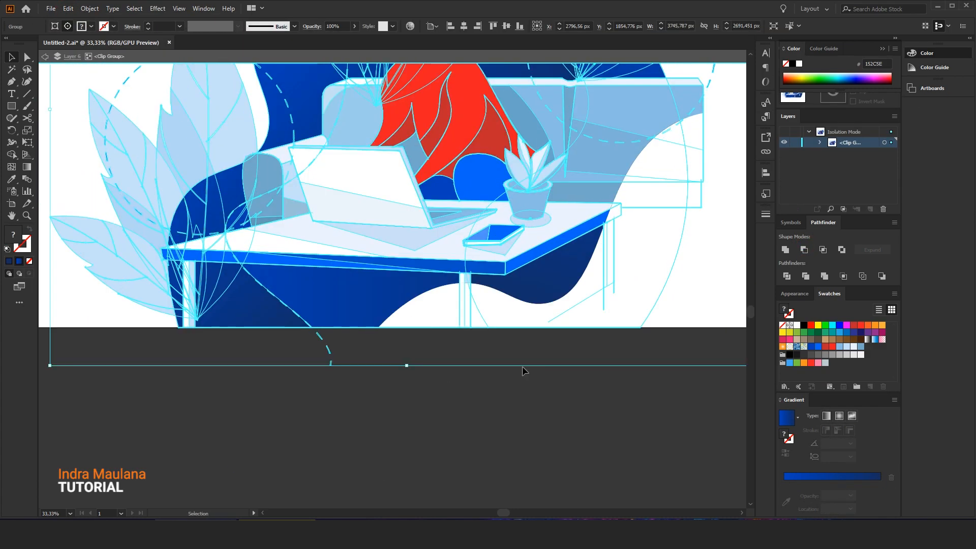
pyautogui.click(633, 361)
pyautogui.scroll(-2, 641, 328)
pyautogui.click(459, 54)
pyautogui.click(270, 167)
pyautogui.moveTo(270, 166); pyautogui.dragTo(189, 213)
# Step: Paste the copied wave in front of the clipped illustration, enlarge it slightly and shift it right past the artboard's edge
pyautogui.click(69, 9)
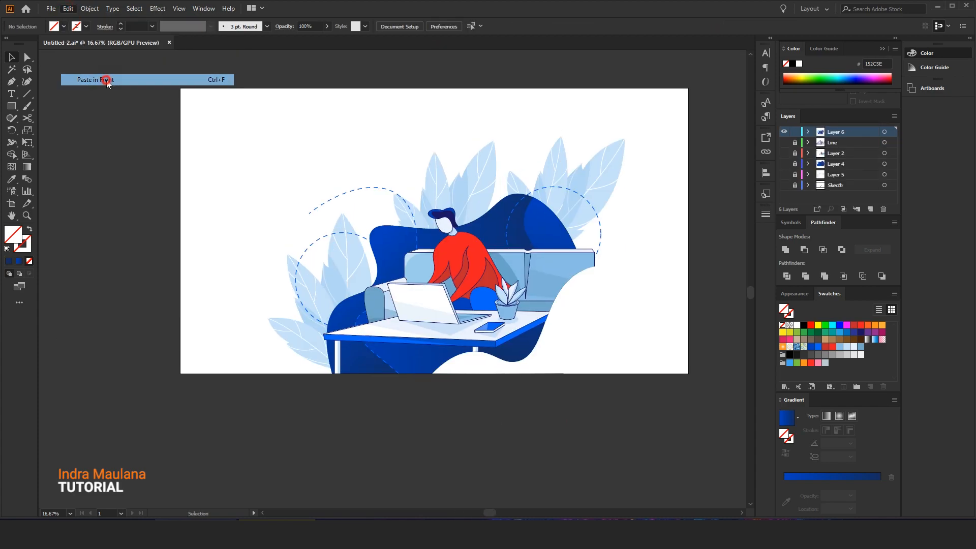
pyautogui.click(104, 80)
pyautogui.click(220, 370)
pyautogui.click(435, 311)
pyautogui.moveTo(581, 336); pyautogui.dragTo(634, 338)
pyautogui.moveTo(297, 109); pyautogui.dragTo(258, 87)
pyautogui.click(716, 163)
pyautogui.moveTo(717, 342); pyautogui.dragTo(625, 337)
# Step: Erase the part of the wave that extends beyond the artboard's right edge
pyautogui.click(60, 121)
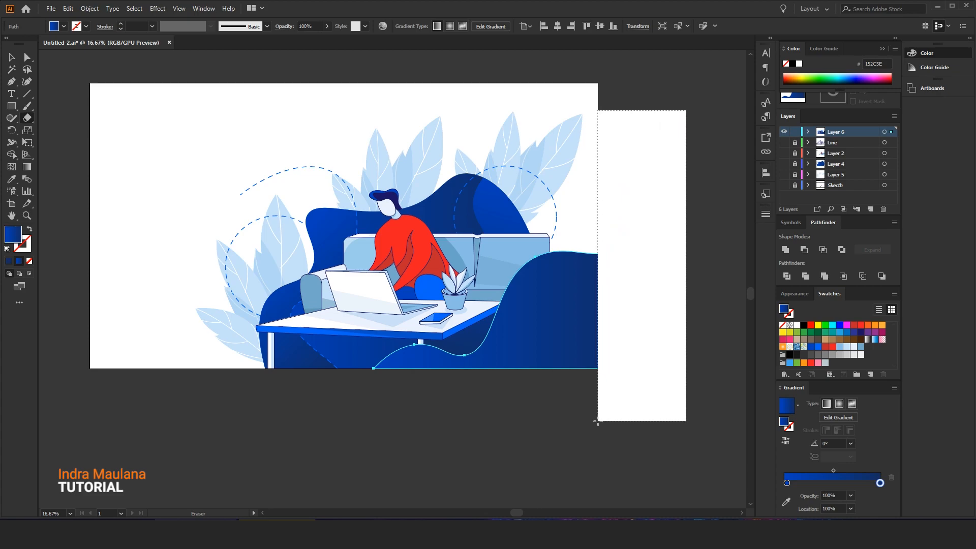